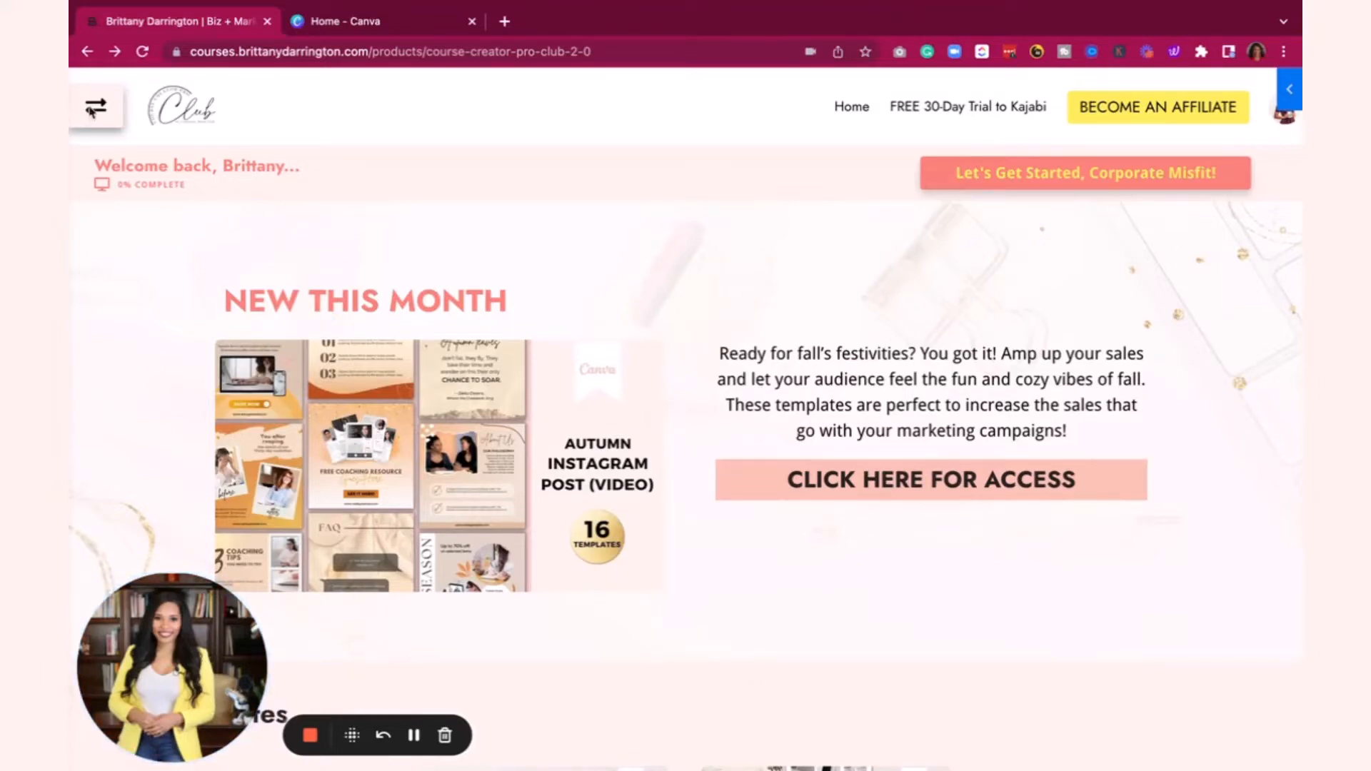
# Step: Search the Course Creator Pro Club library for "Black Friday"
pyautogui.scroll(-20, 236, 361)
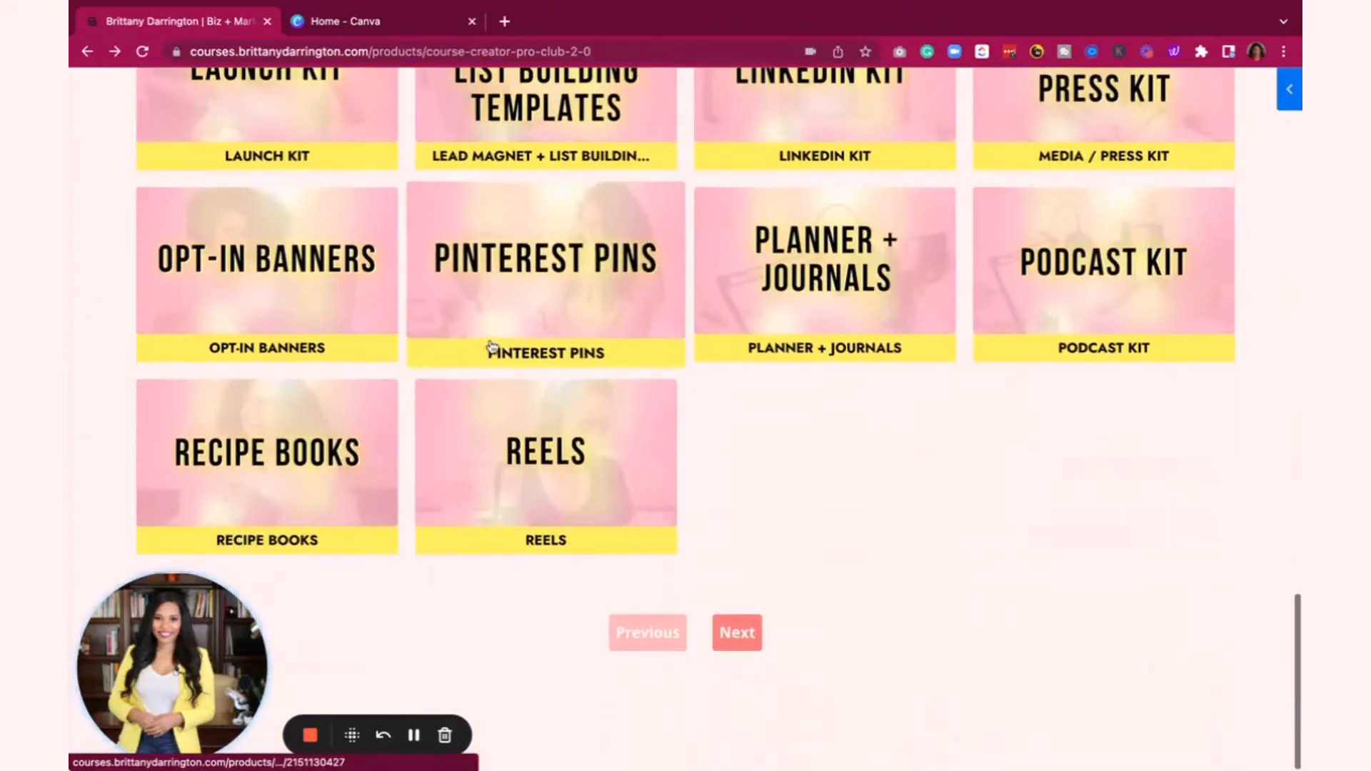
pyautogui.scroll(15, 491, 347)
pyautogui.scroll(6, 492, 347)
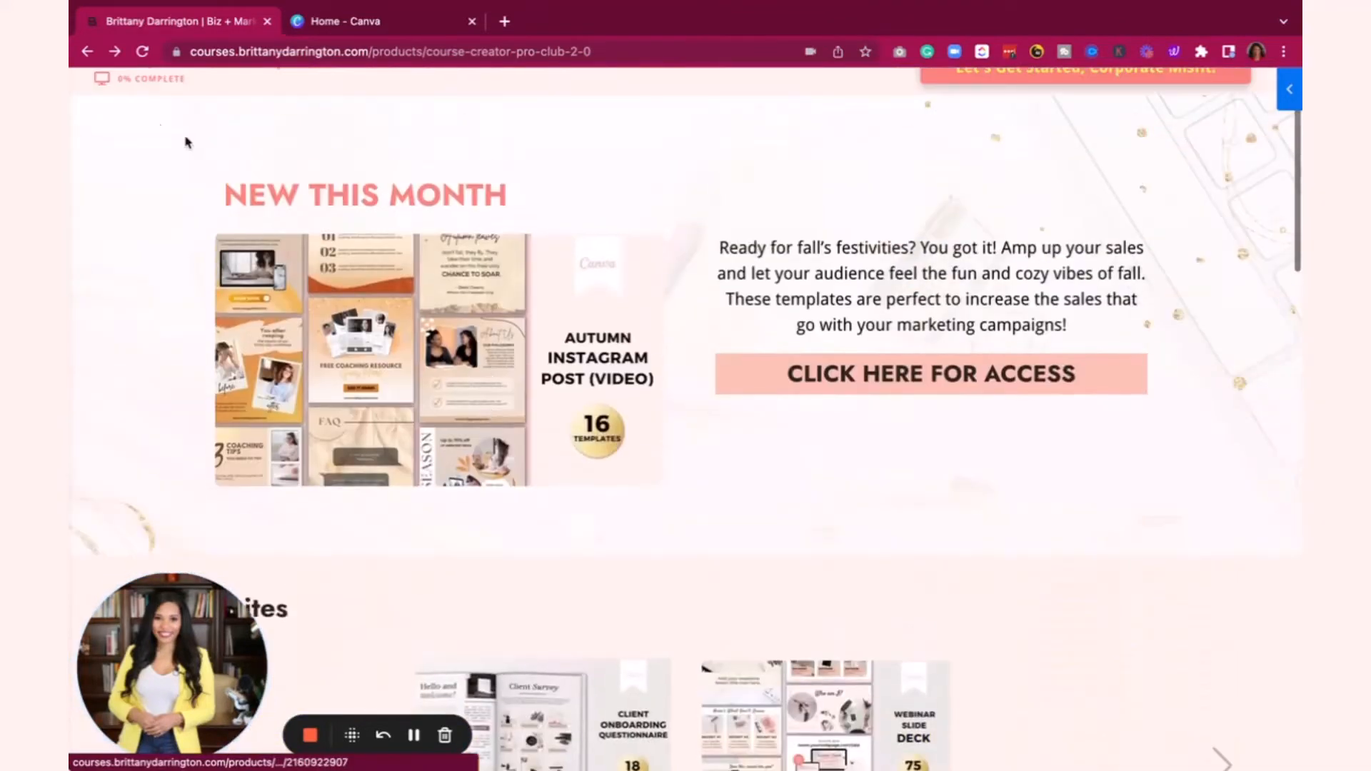
pyautogui.scroll(3, 107, 128)
pyautogui.click(95, 108)
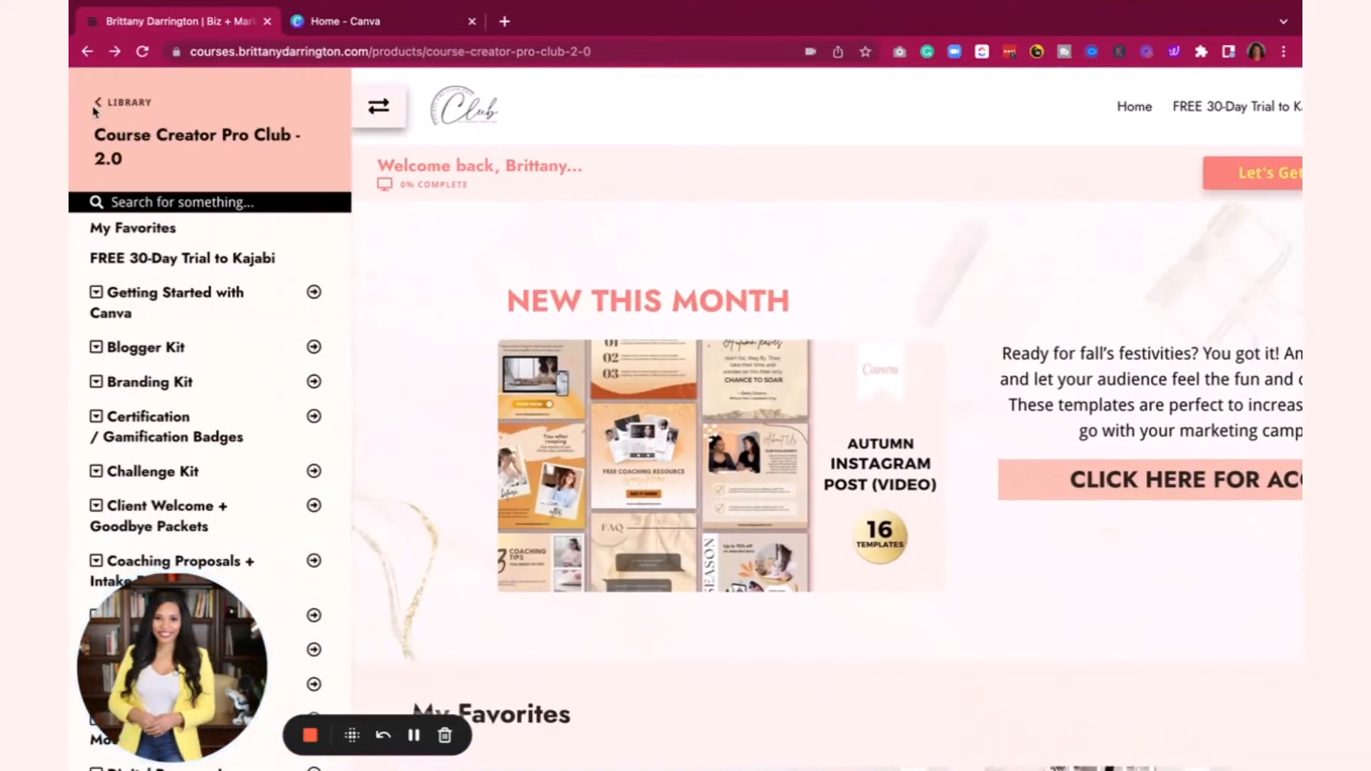
pyautogui.click(155, 202)
pyautogui.write('B')
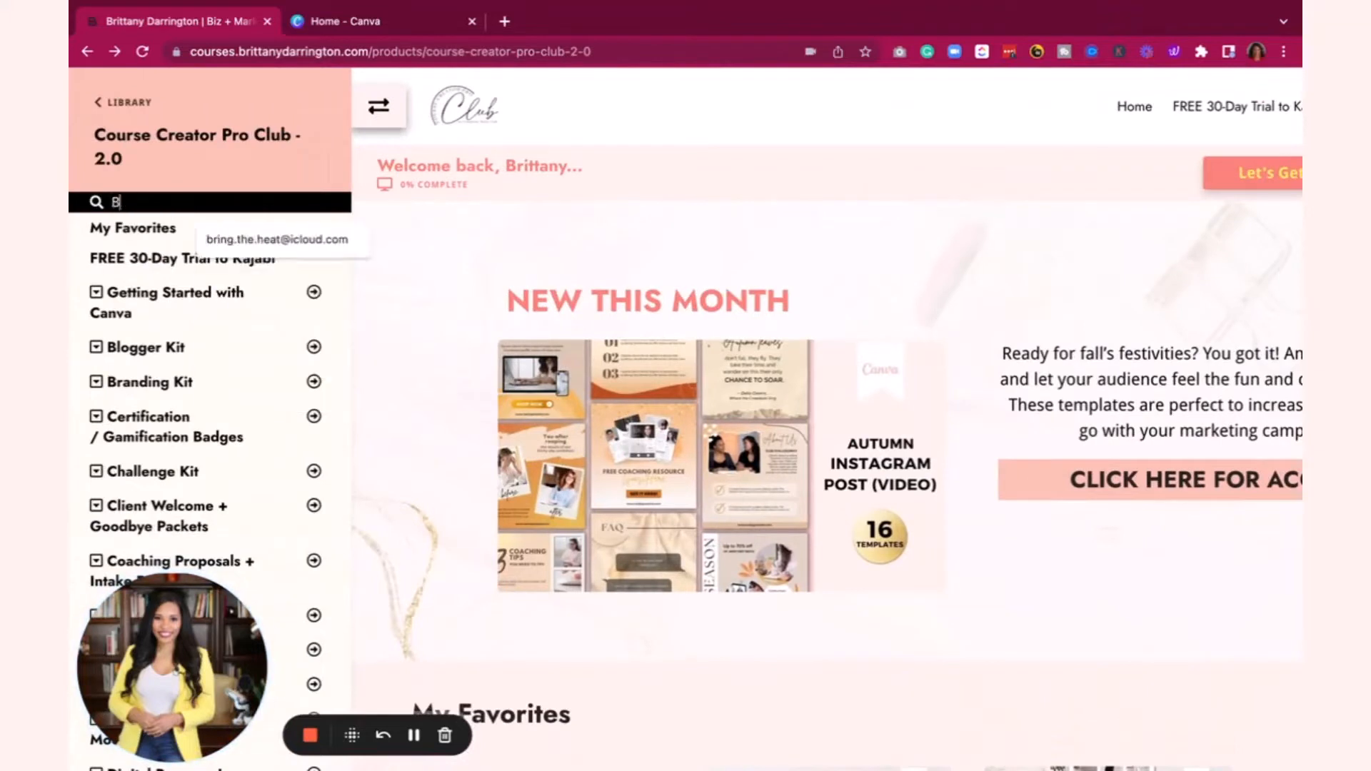
pyautogui.write('lack F')
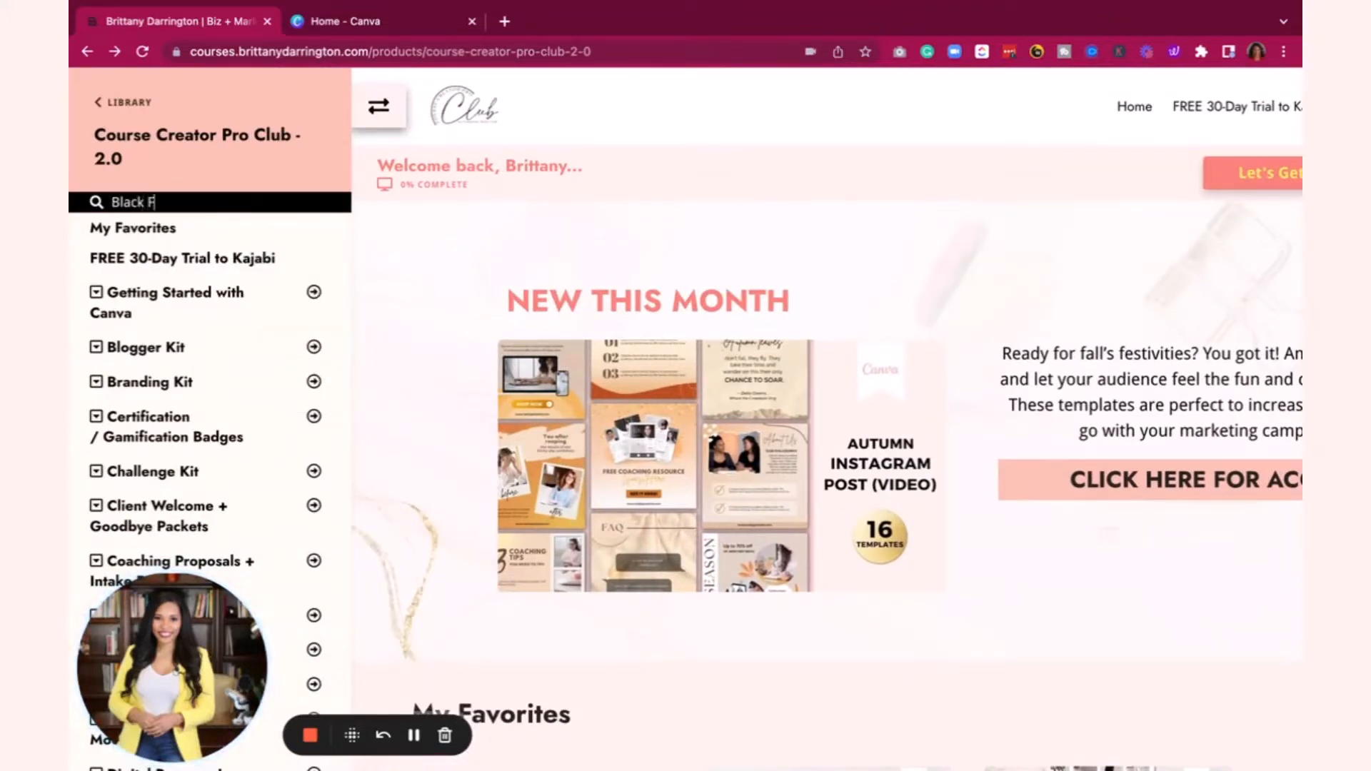
pyautogui.write('riday')
pyautogui.press('Return')
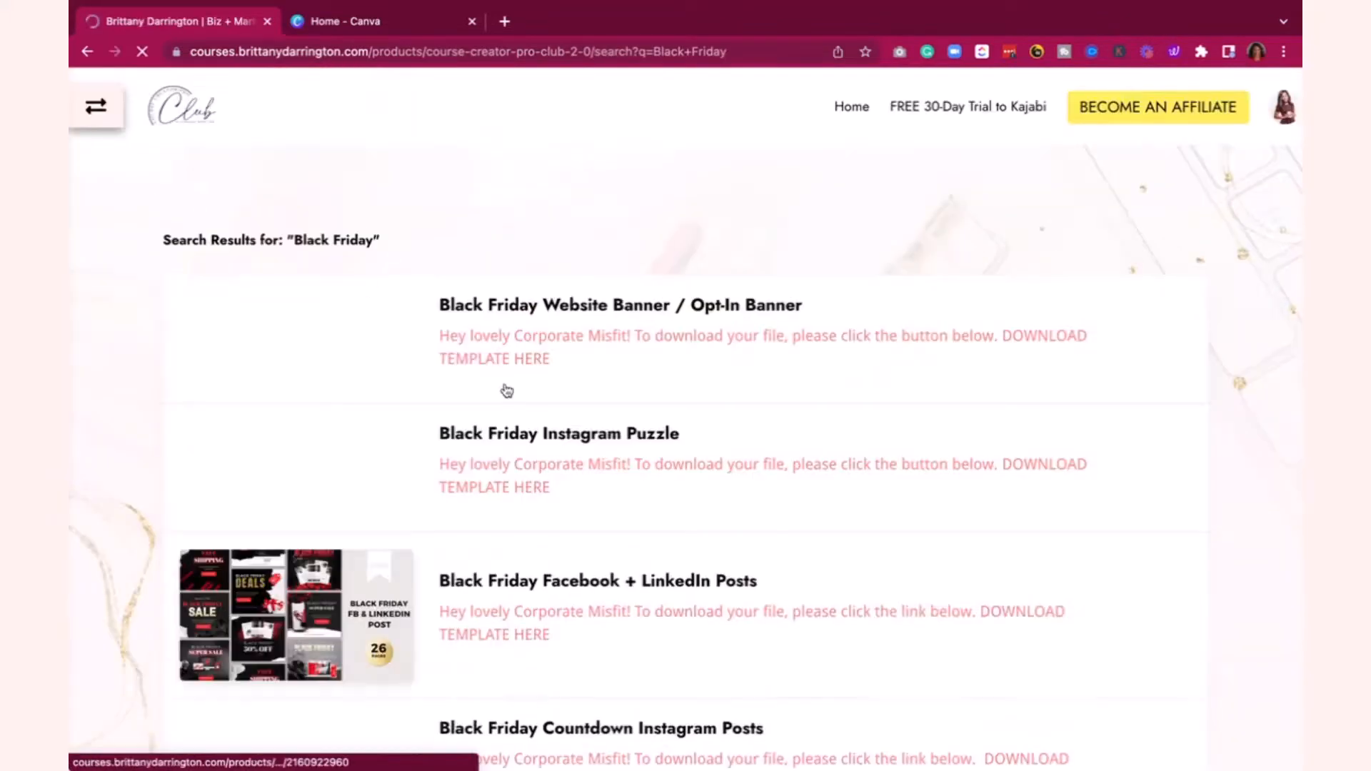
# Step: Look over the Black Friday search results and open the Black Friday Website Banner / Opt-In Banner resource
pyautogui.scroll(-5, 572, 557)
pyautogui.scroll(-3, 571, 556)
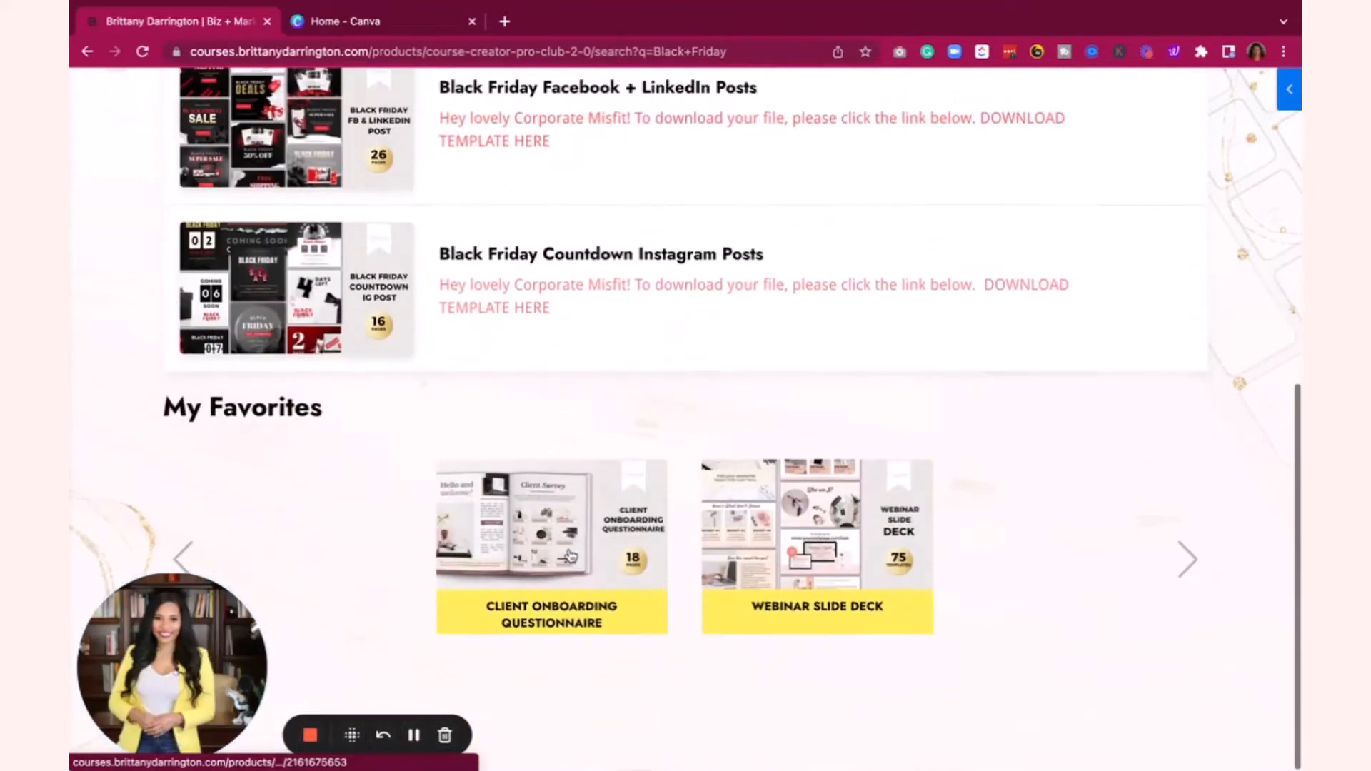
pyautogui.scroll(8, 571, 557)
pyautogui.scroll(-2, 571, 556)
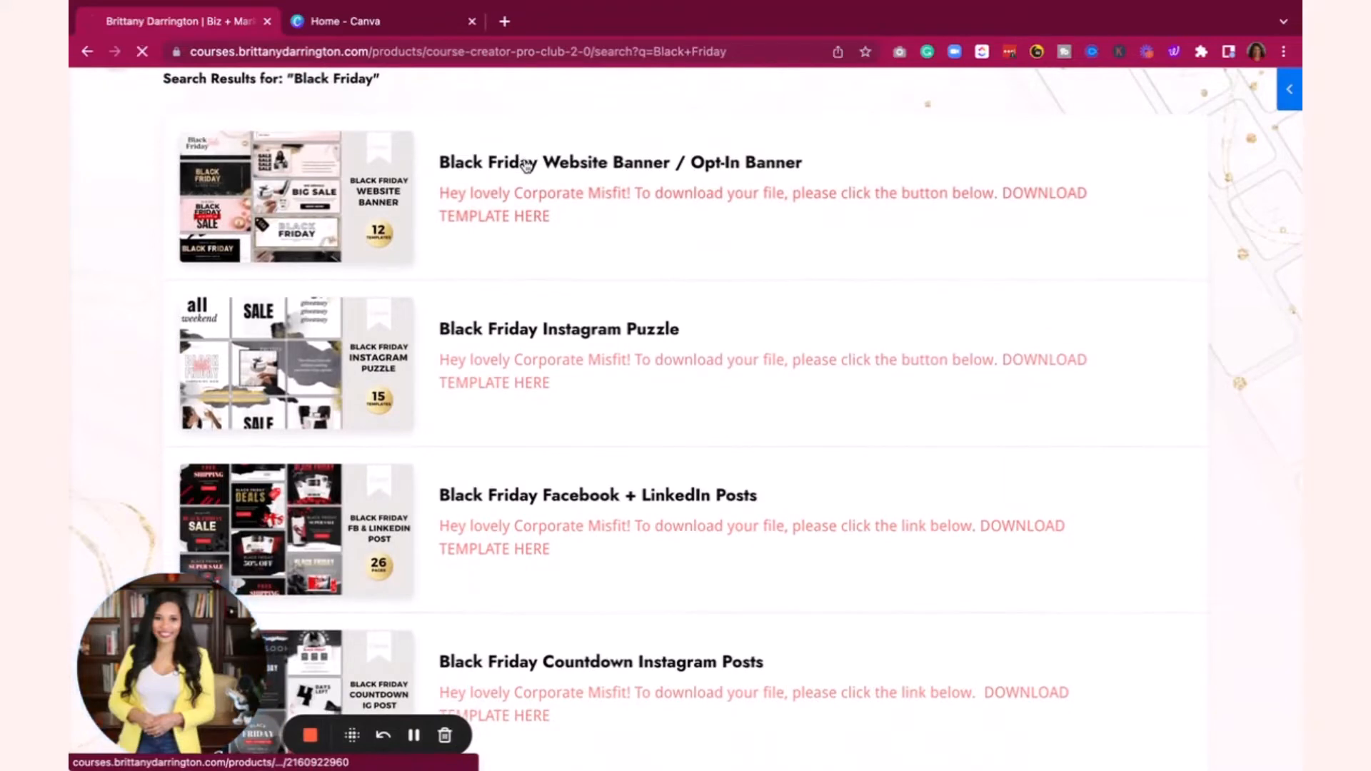
pyautogui.click(524, 158)
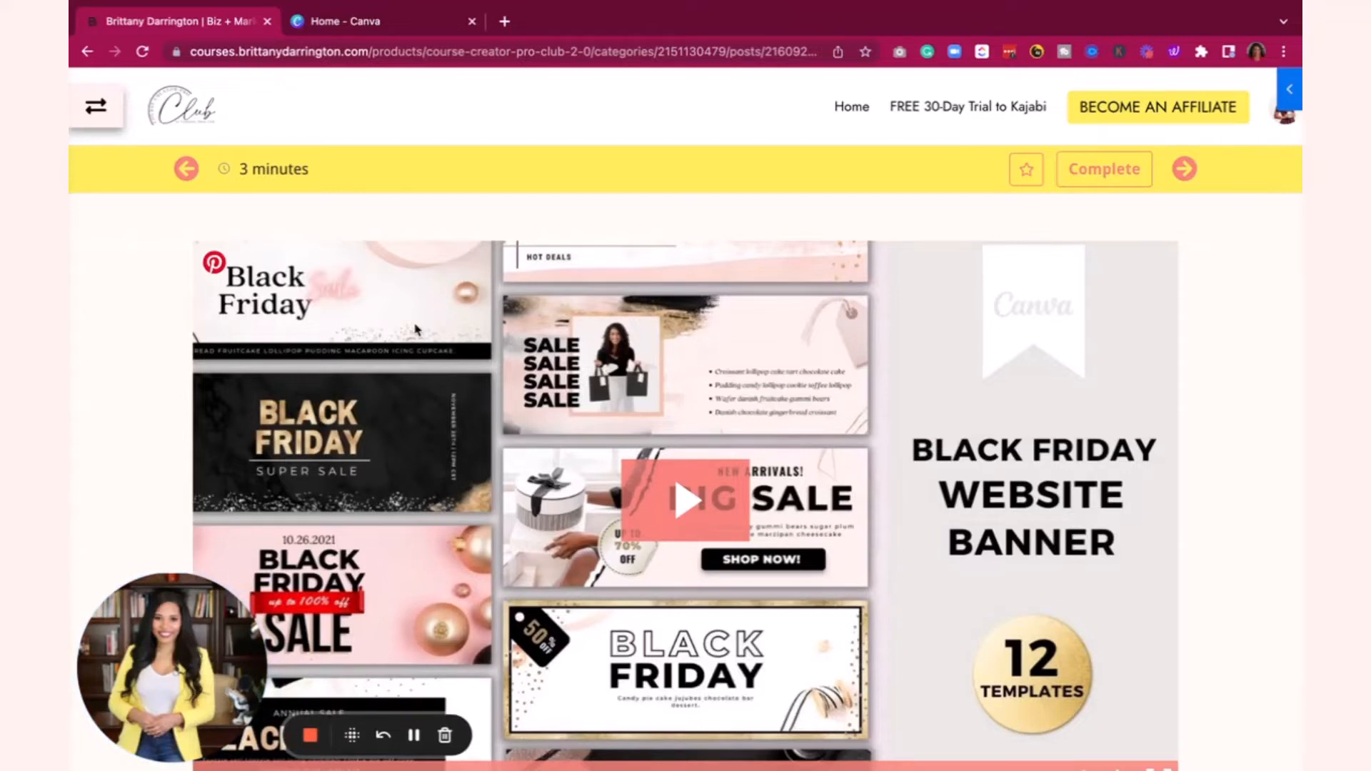
# Step: Examine the website banner resource's template preview, tutorial video area and template download section
pyautogui.scroll(-2, 460, 375)
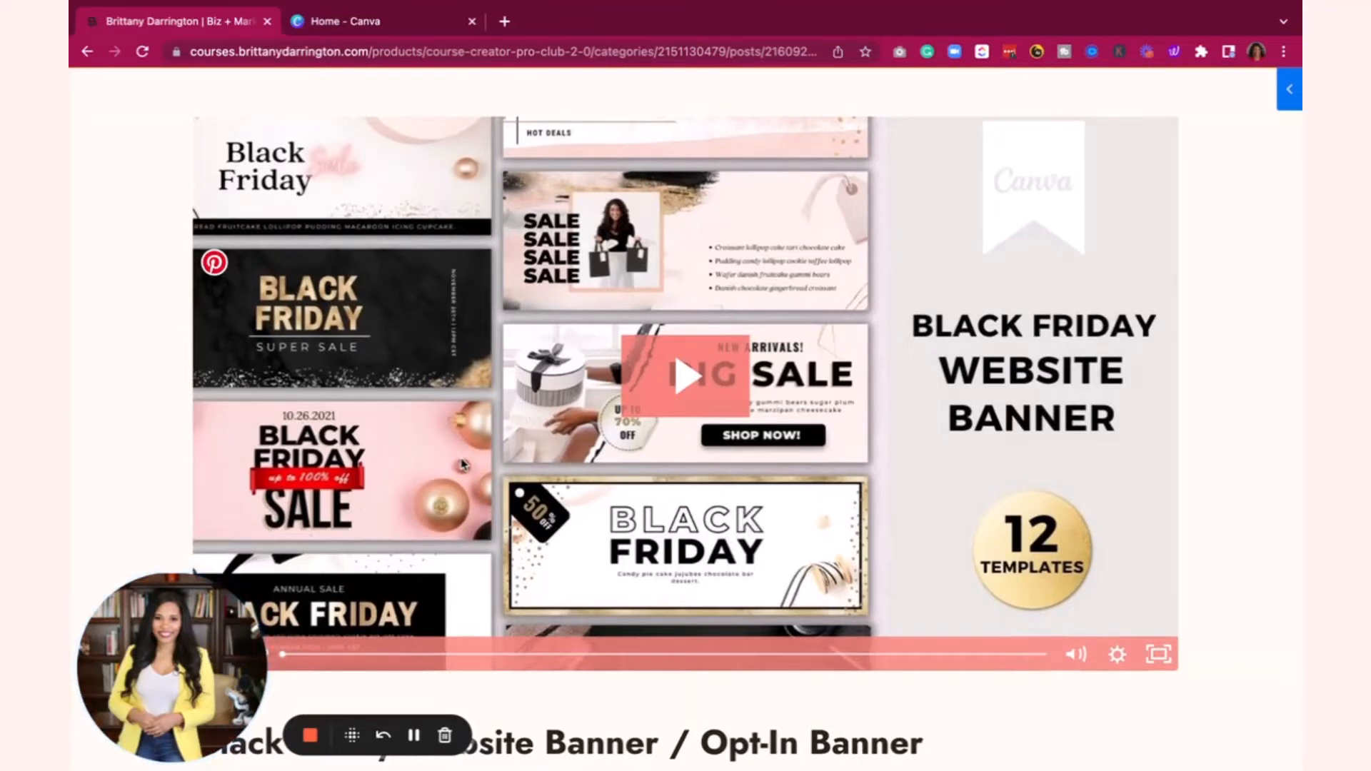
pyautogui.scroll(-4, 463, 465)
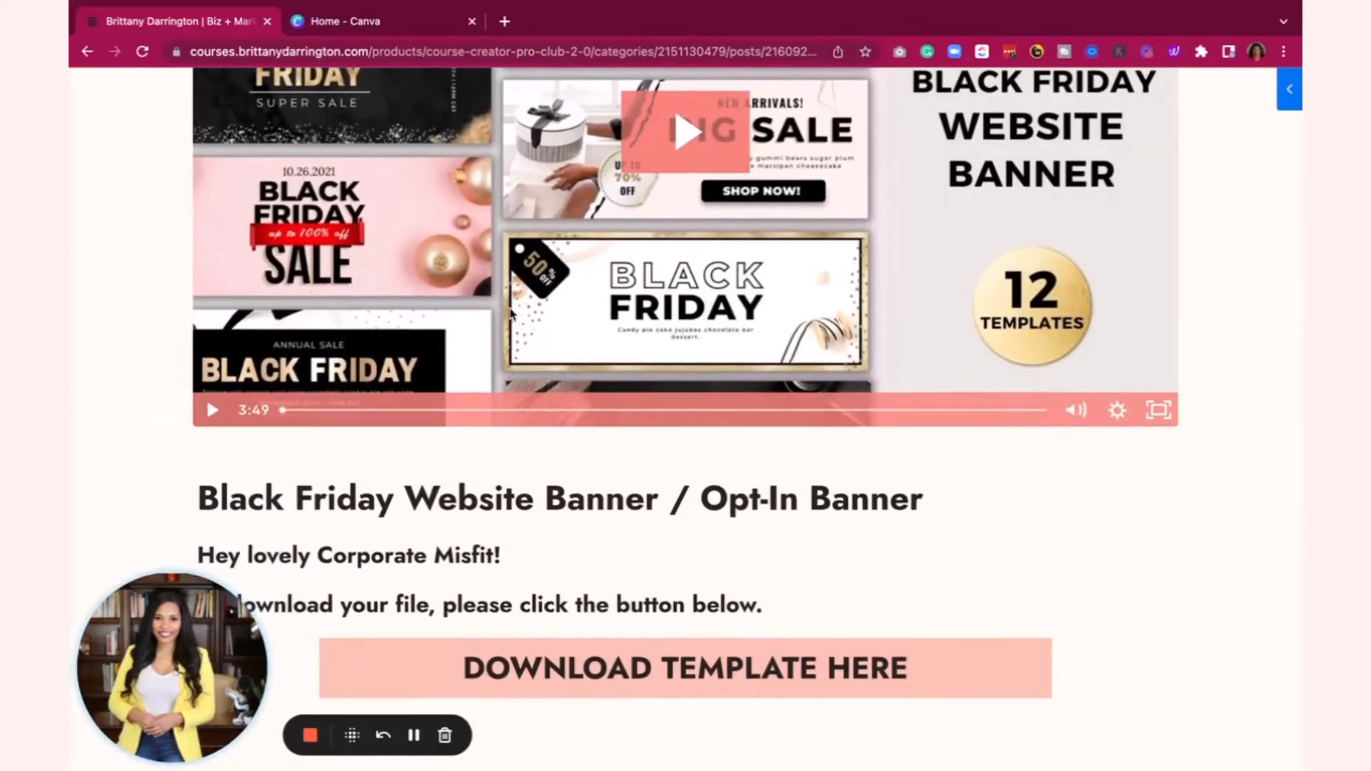
pyautogui.scroll(6, 505, 308)
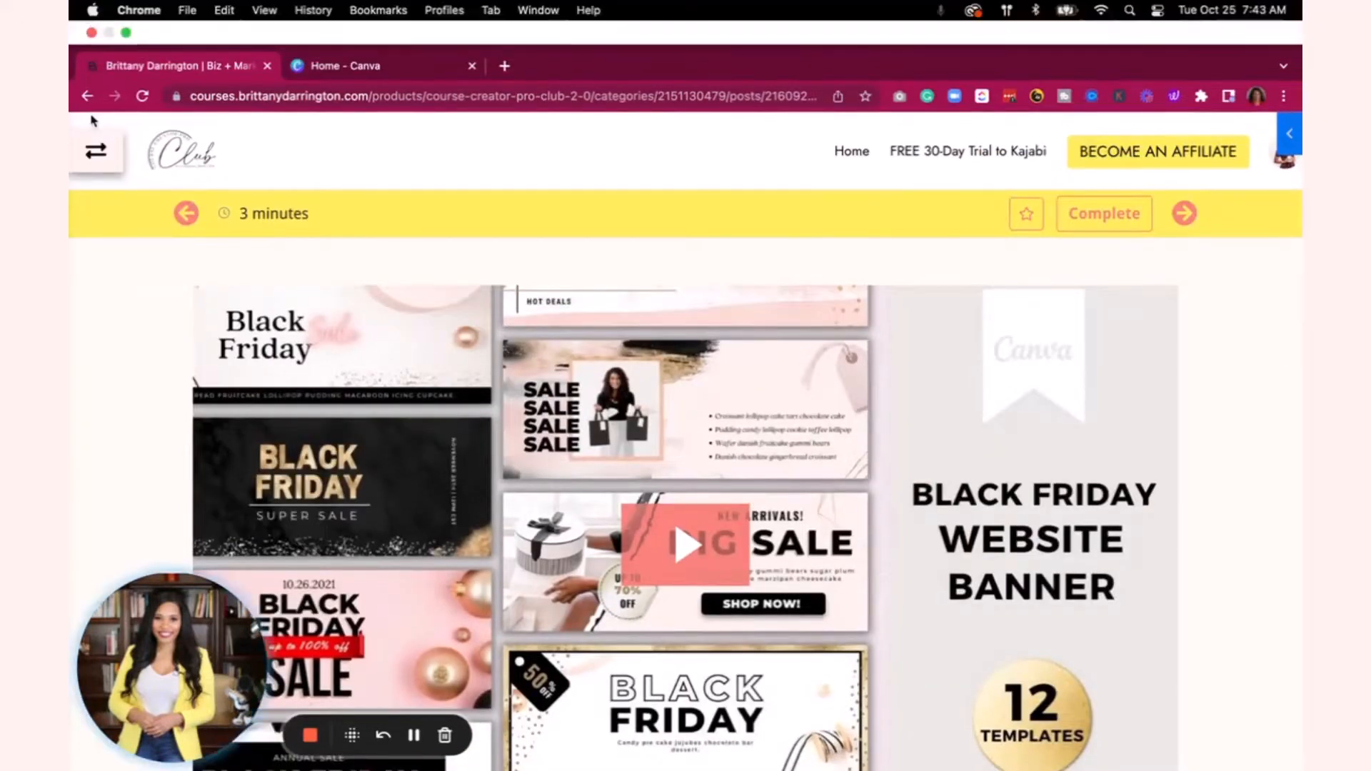
pyautogui.scroll(-2, 448, 571)
pyautogui.scroll(-8, 447, 571)
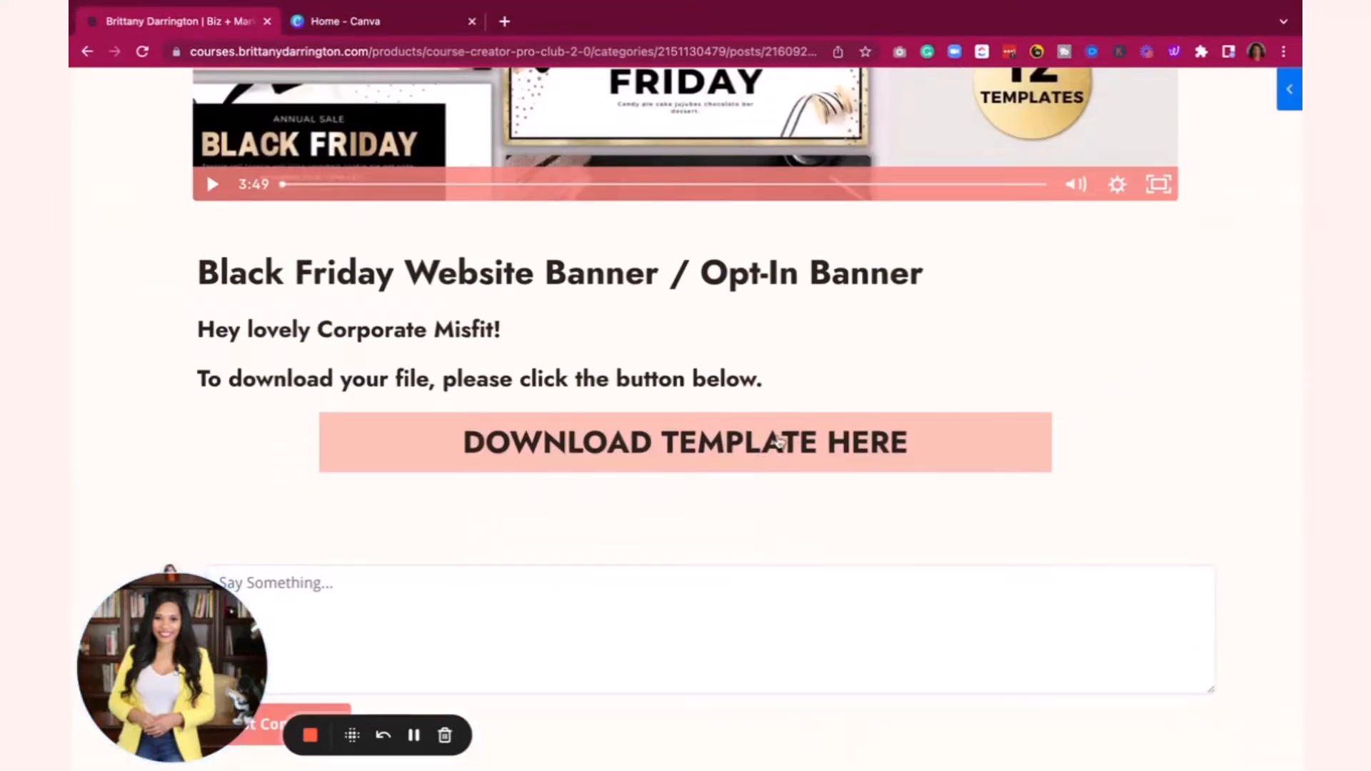
pyautogui.scroll(10, 836, 286)
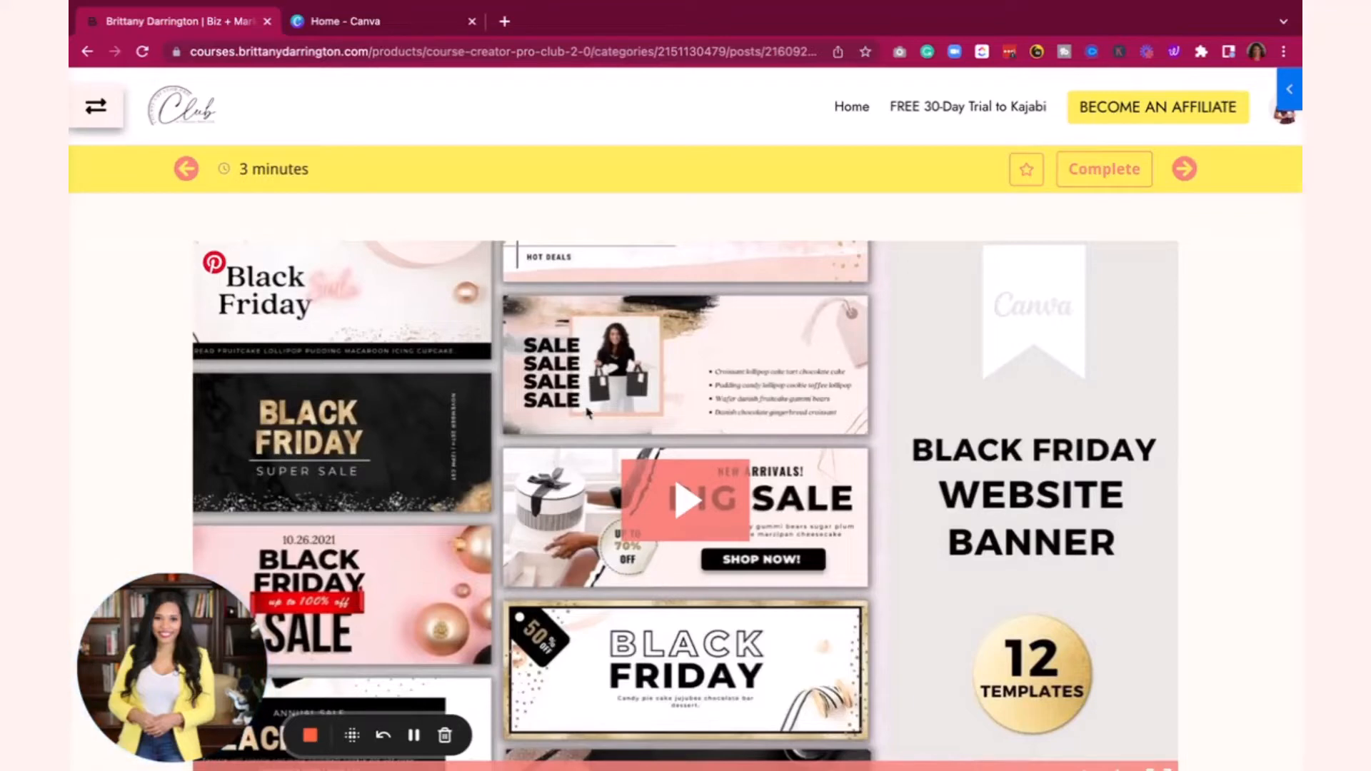
pyautogui.scroll(-1, 586, 411)
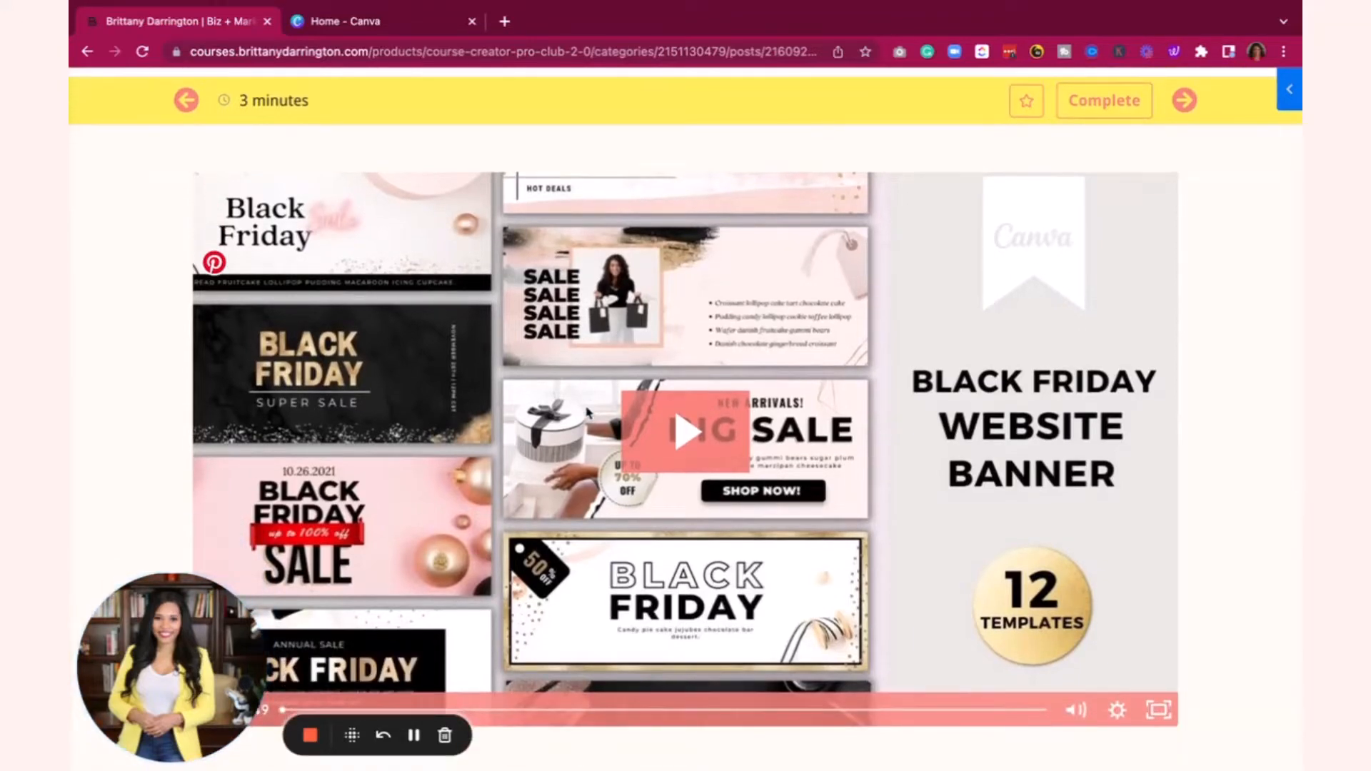
# Step: Return to the search results, open the Black Friday Instagram Puzzle resource and look over its preview
pyautogui.click(87, 51)
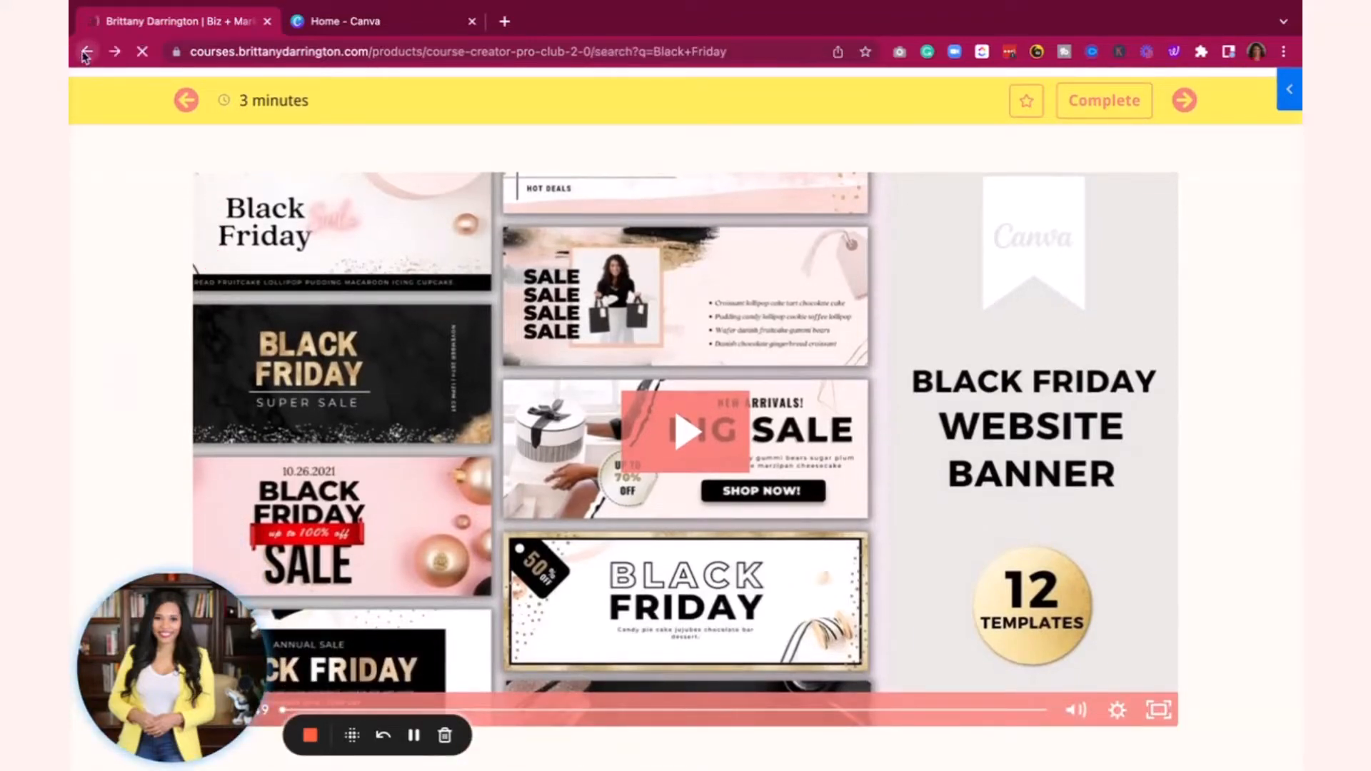
pyautogui.scroll(-2, 457, 453)
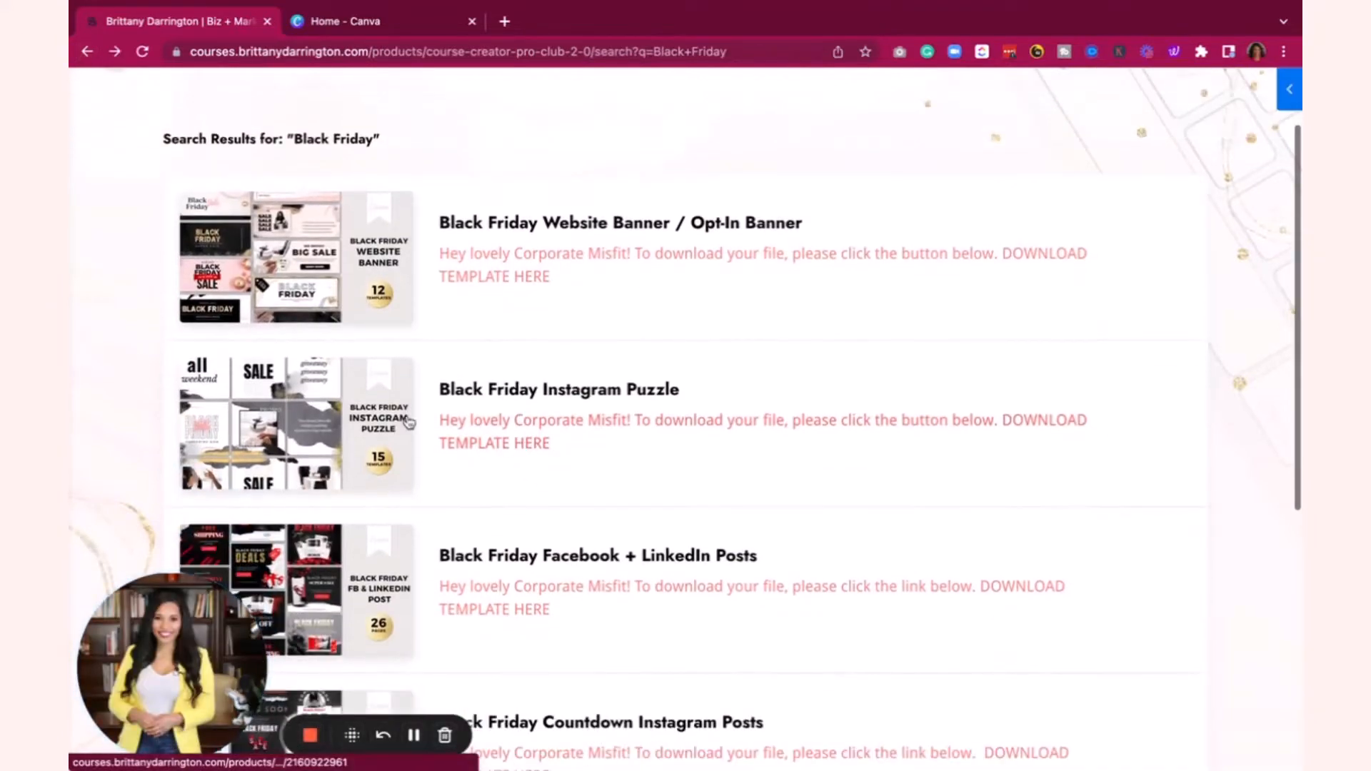
pyautogui.click(377, 422)
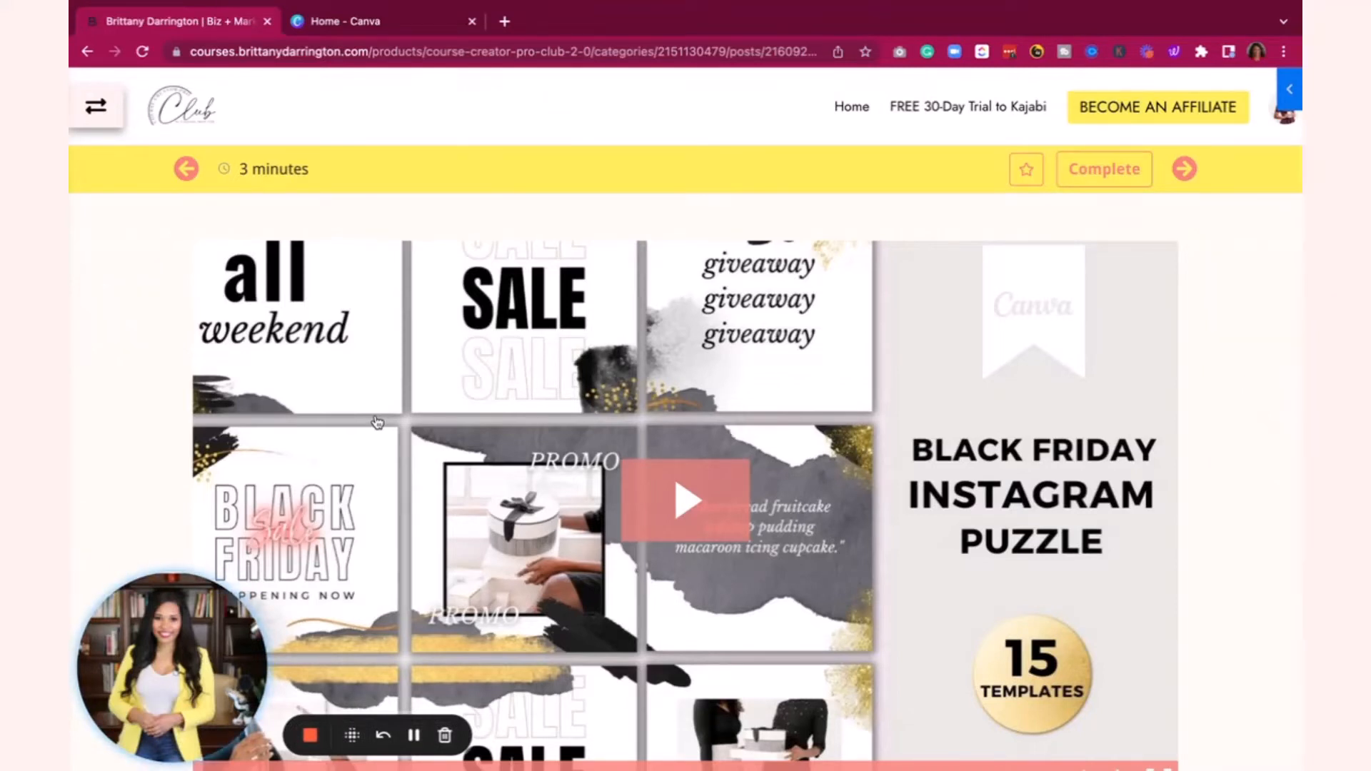
pyautogui.scroll(-3, 376, 423)
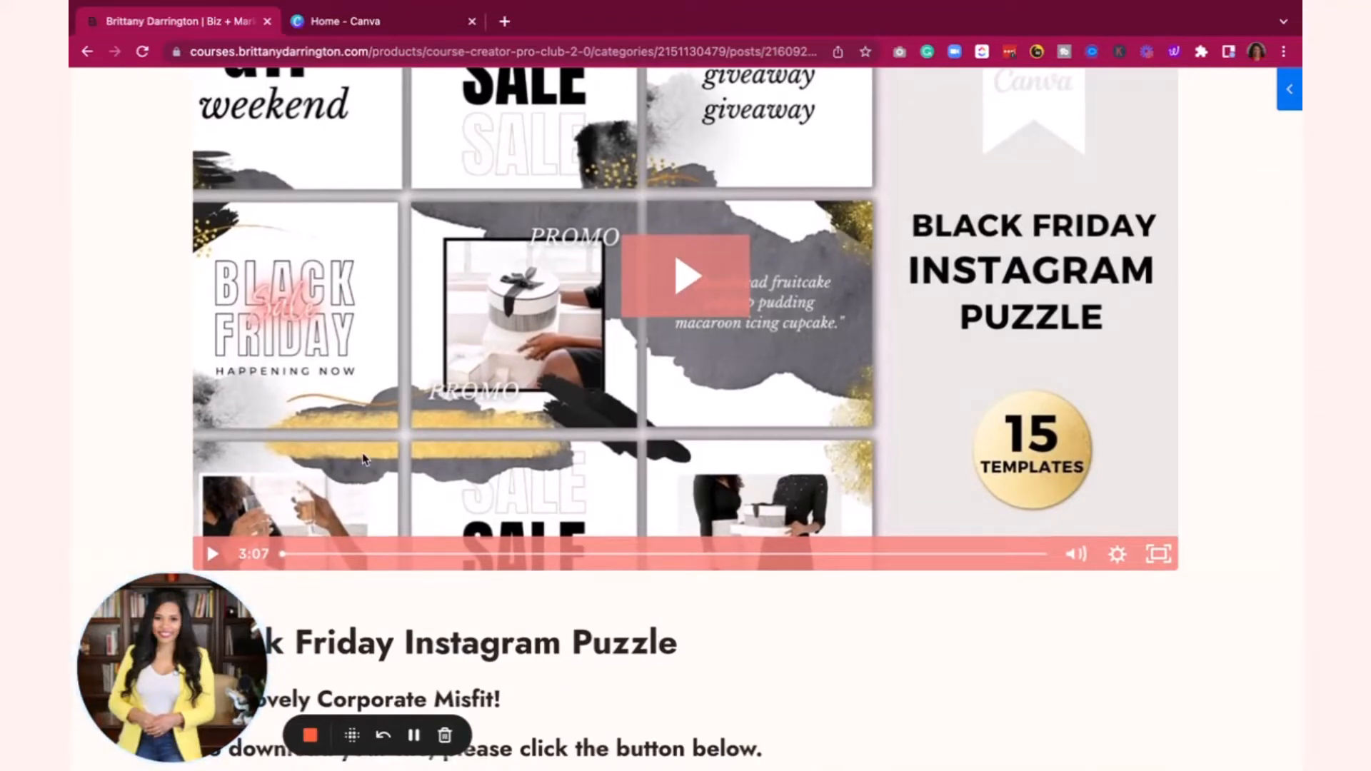
pyautogui.scroll(3, 363, 459)
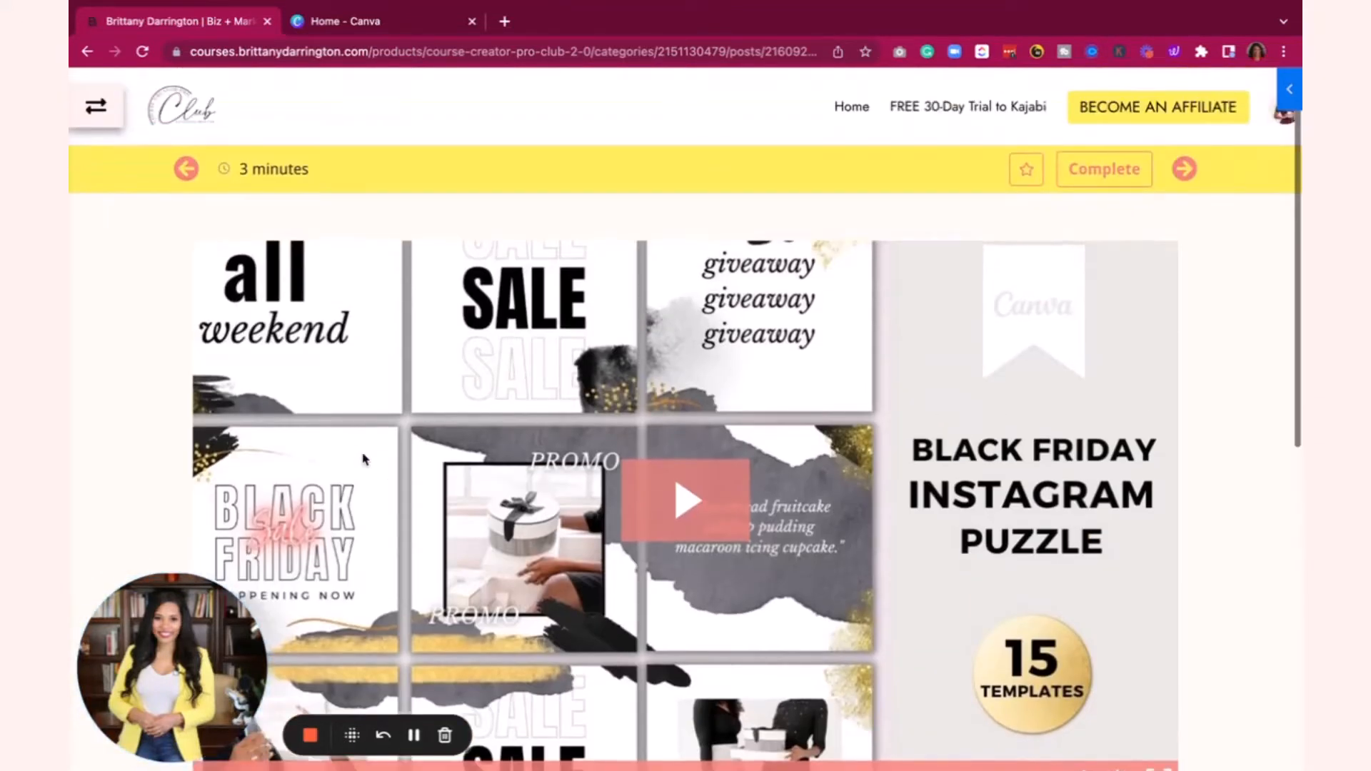
# Step: Open the Black Friday Facebook + LinkedIn Posts resource from the search results and create an editable copy of its template in Canva
pyautogui.click(87, 52)
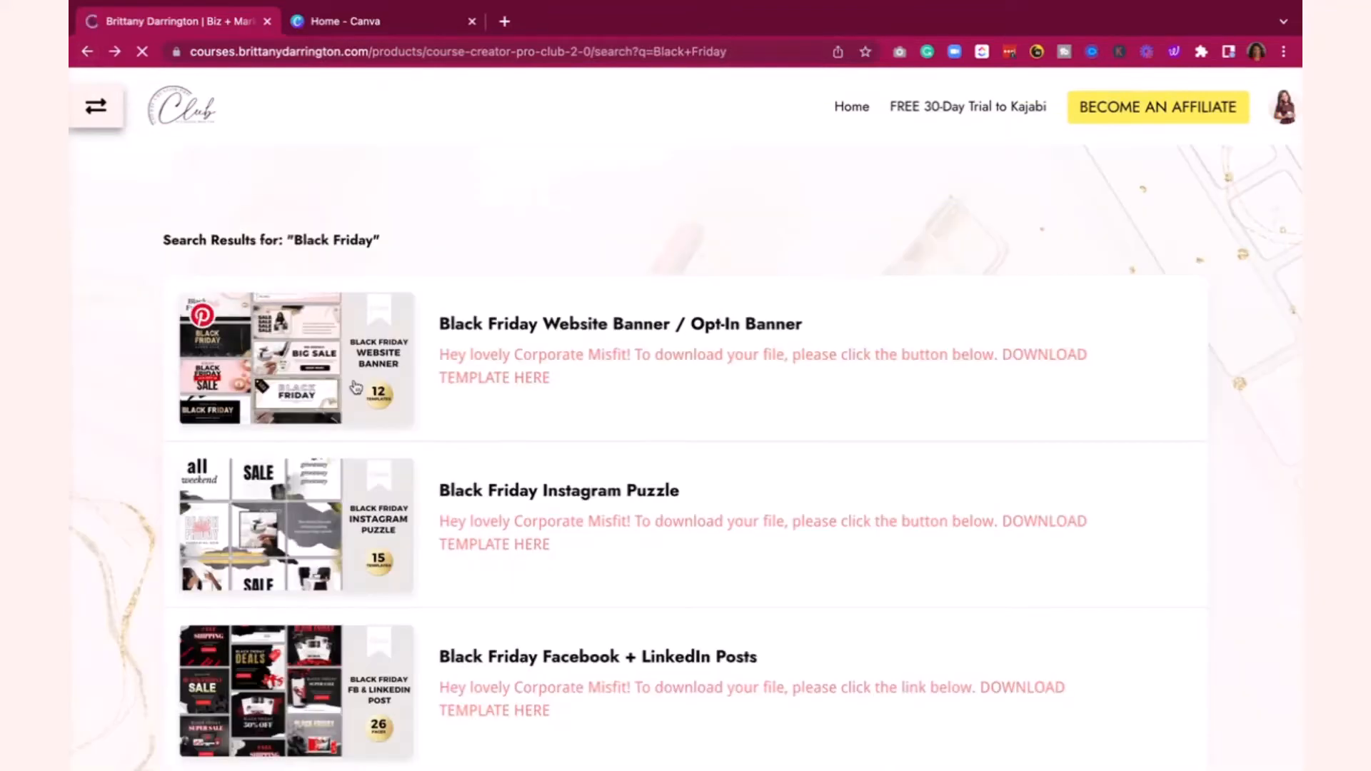
pyautogui.scroll(-4, 343, 392)
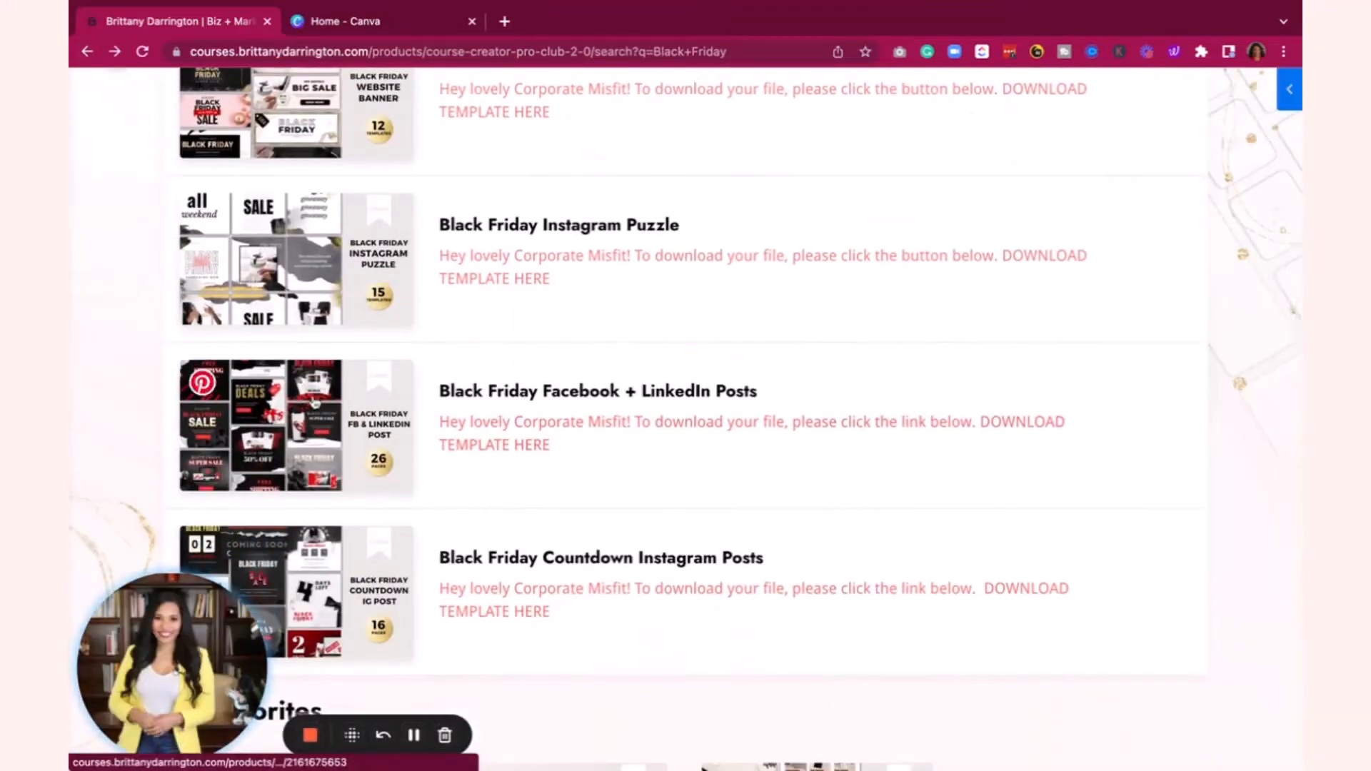
pyautogui.click(314, 404)
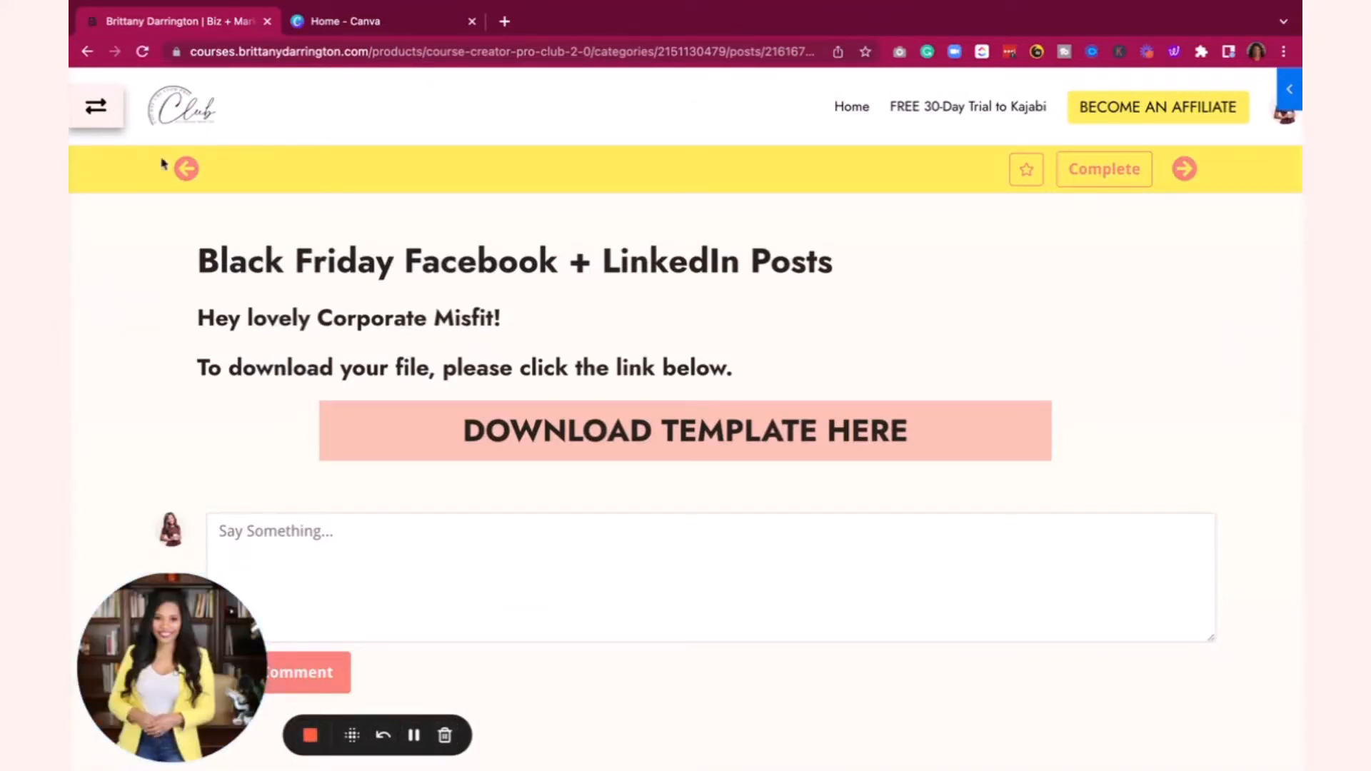
pyautogui.click(608, 450)
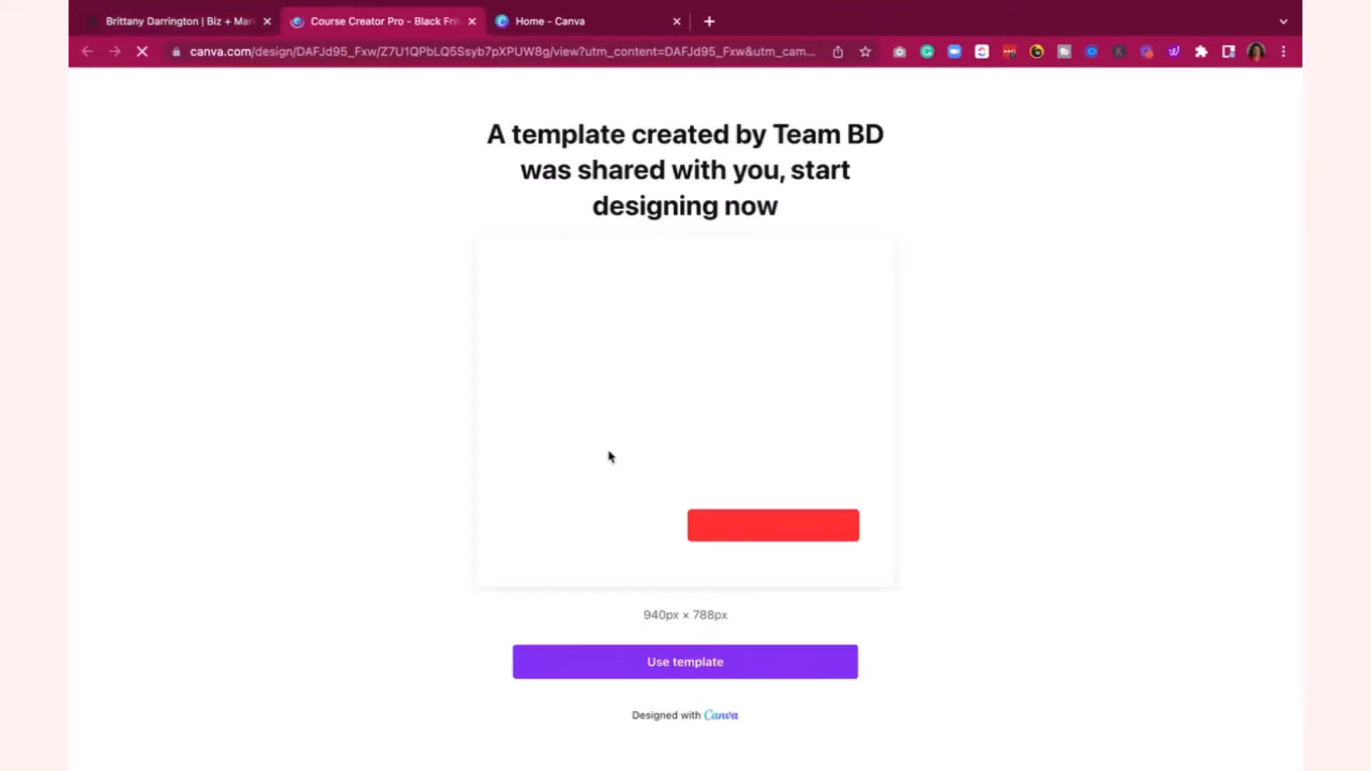
pyautogui.click(690, 663)
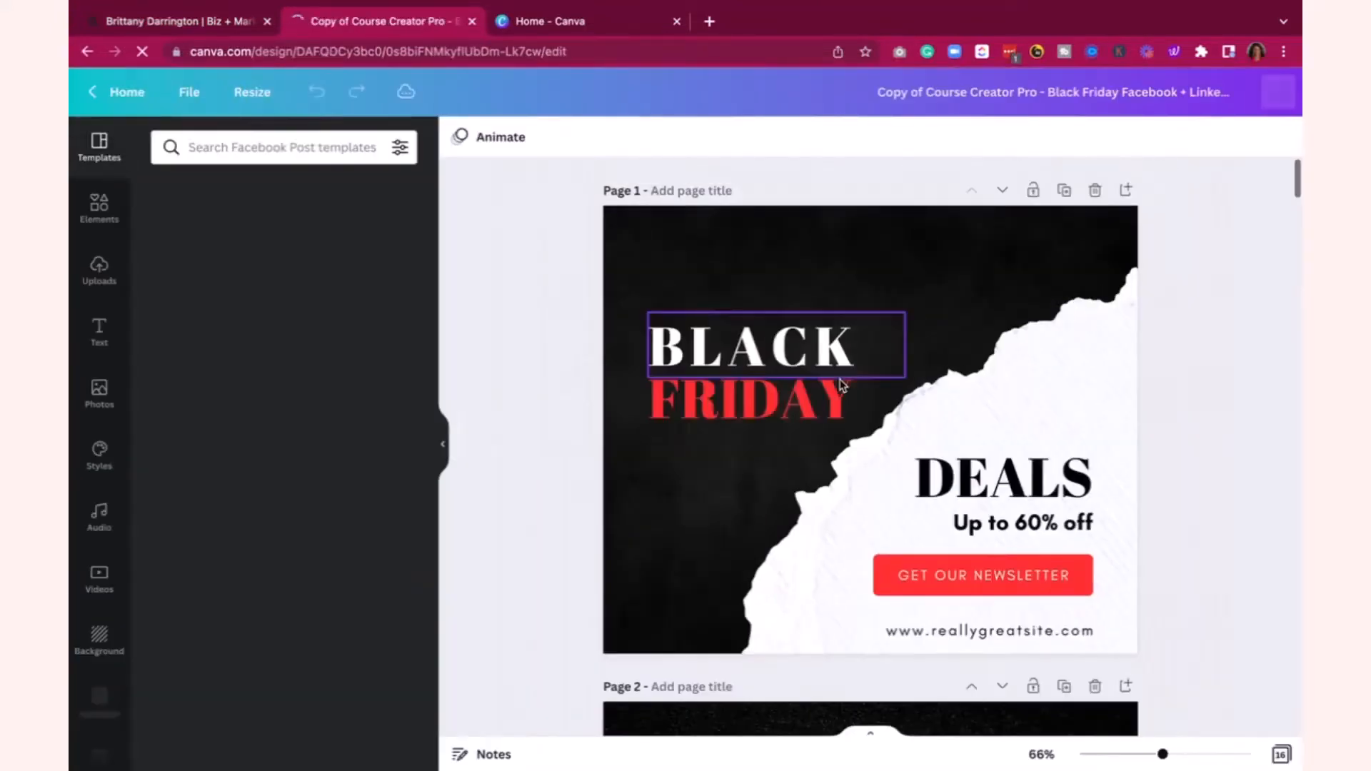
# Step: Examine the post designs throughout the copied Black Friday Facebook + LinkedIn template, from page 1 to page 16
pyautogui.scroll(-8, 840, 384)
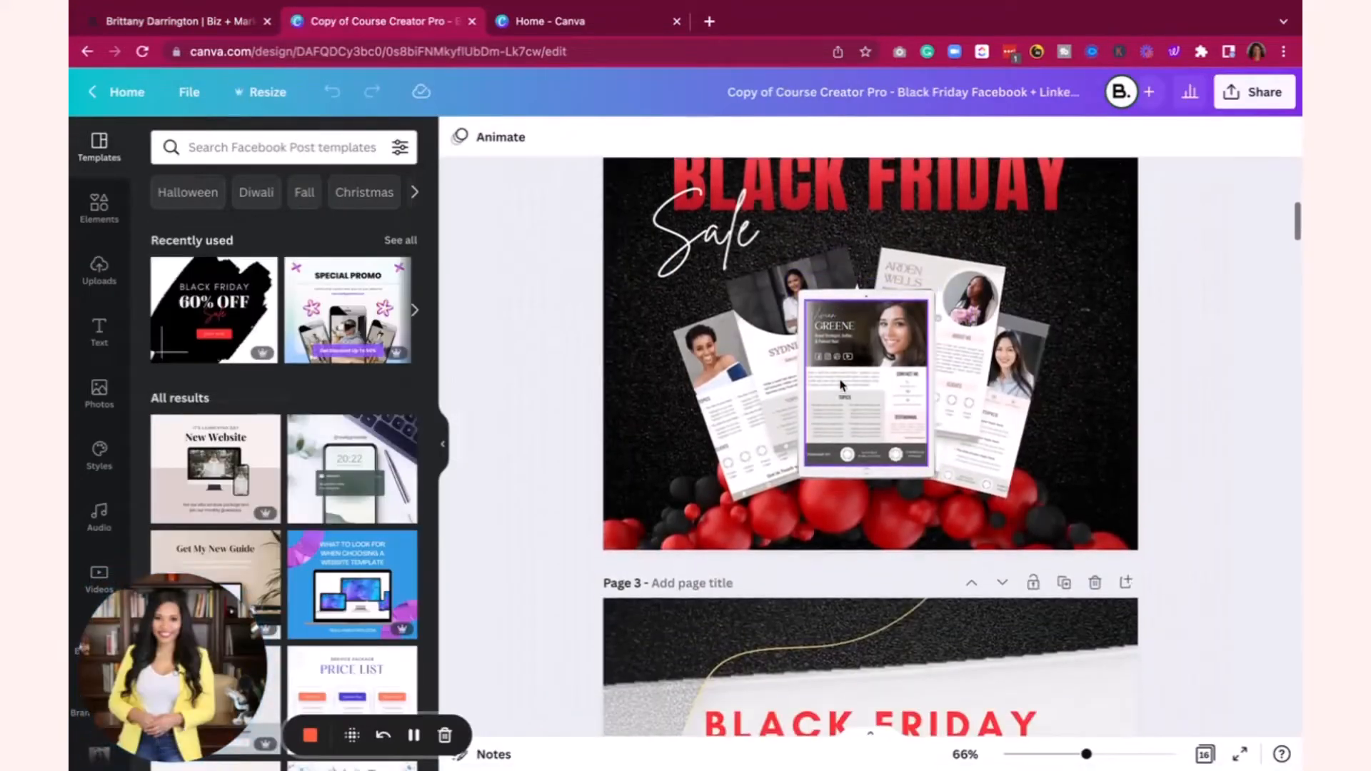
pyautogui.scroll(-5, 840, 384)
pyautogui.scroll(8, 839, 580)
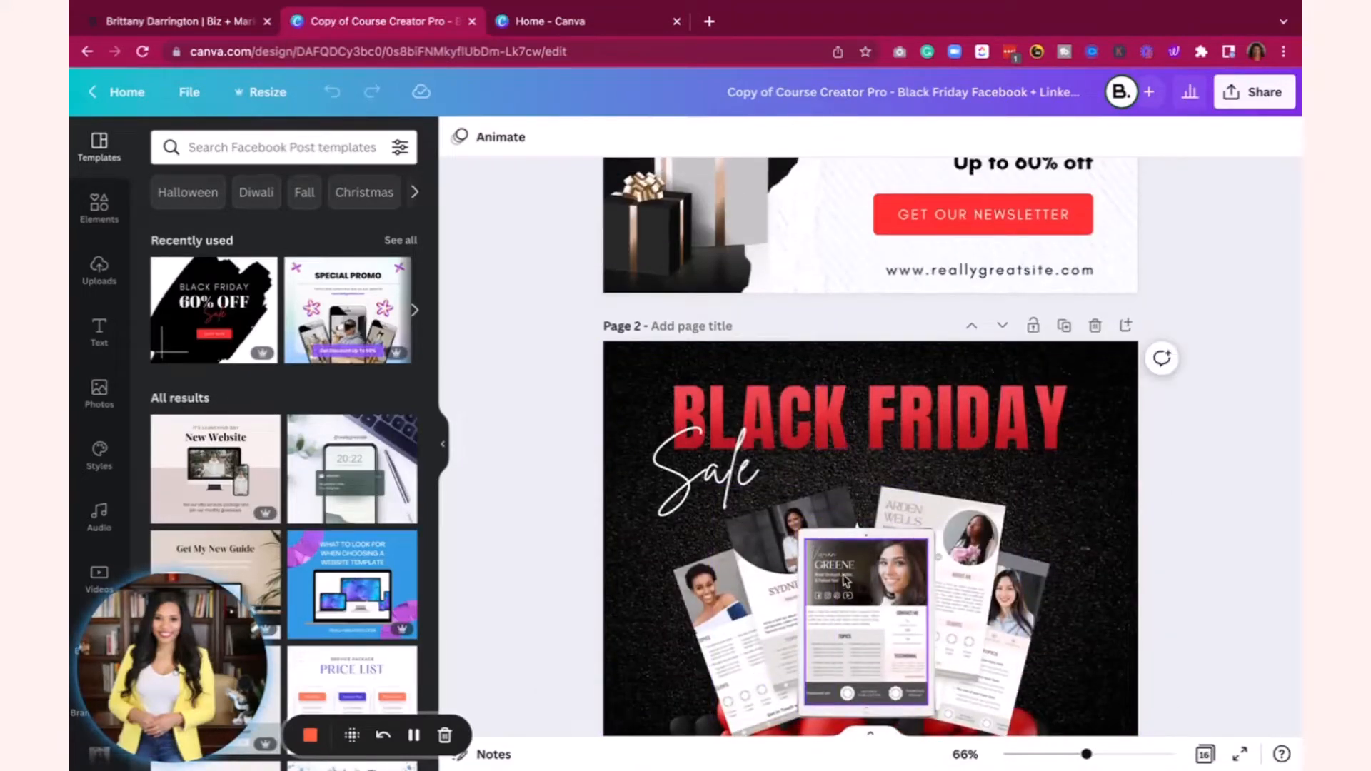
pyautogui.scroll(-15, 846, 580)
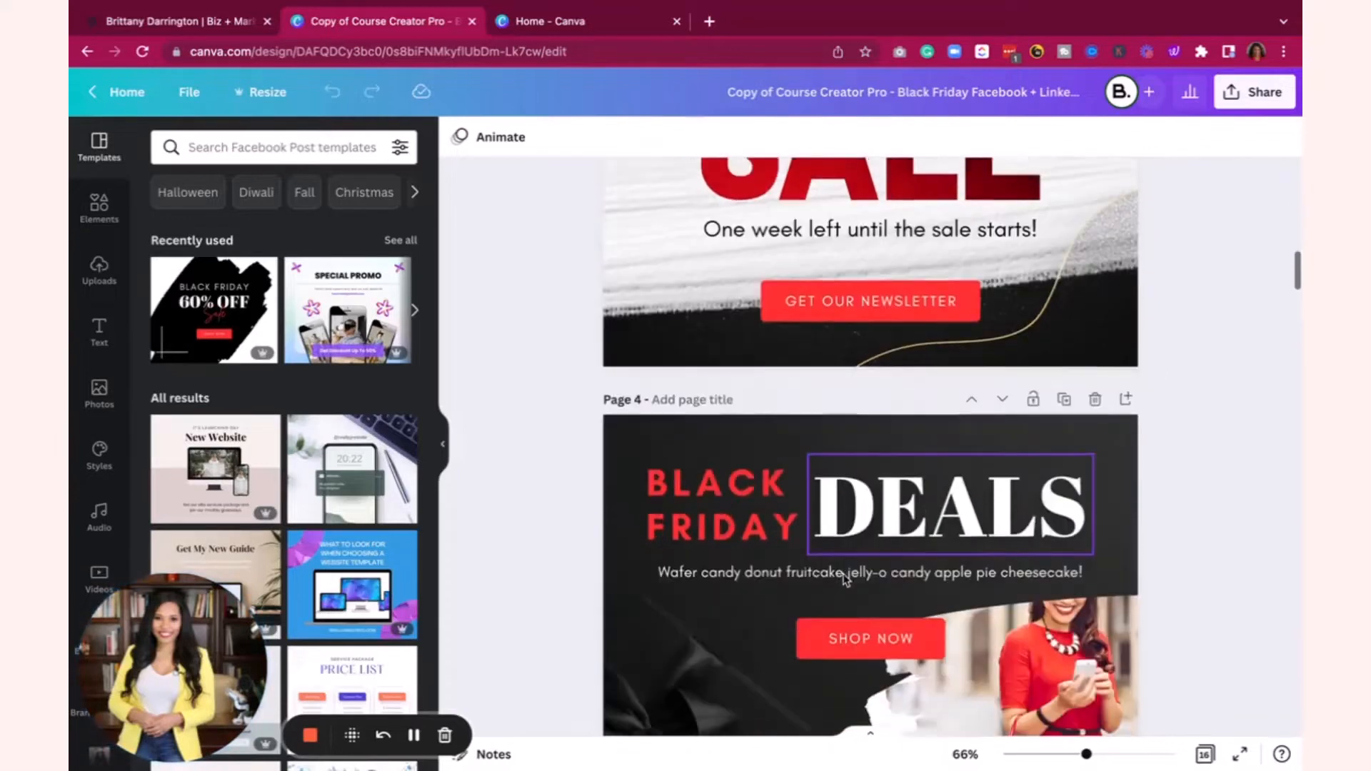
pyautogui.scroll(-7, 843, 579)
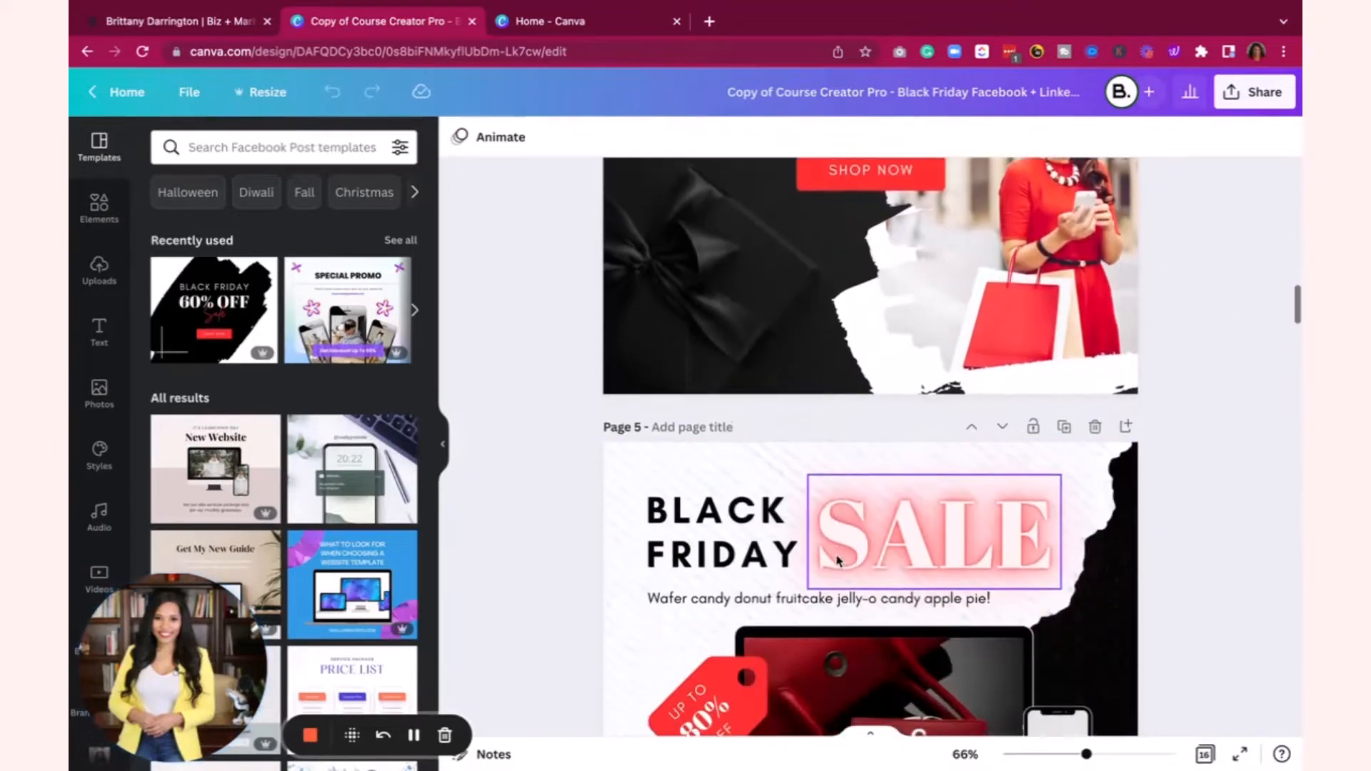
pyautogui.scroll(-10, 838, 561)
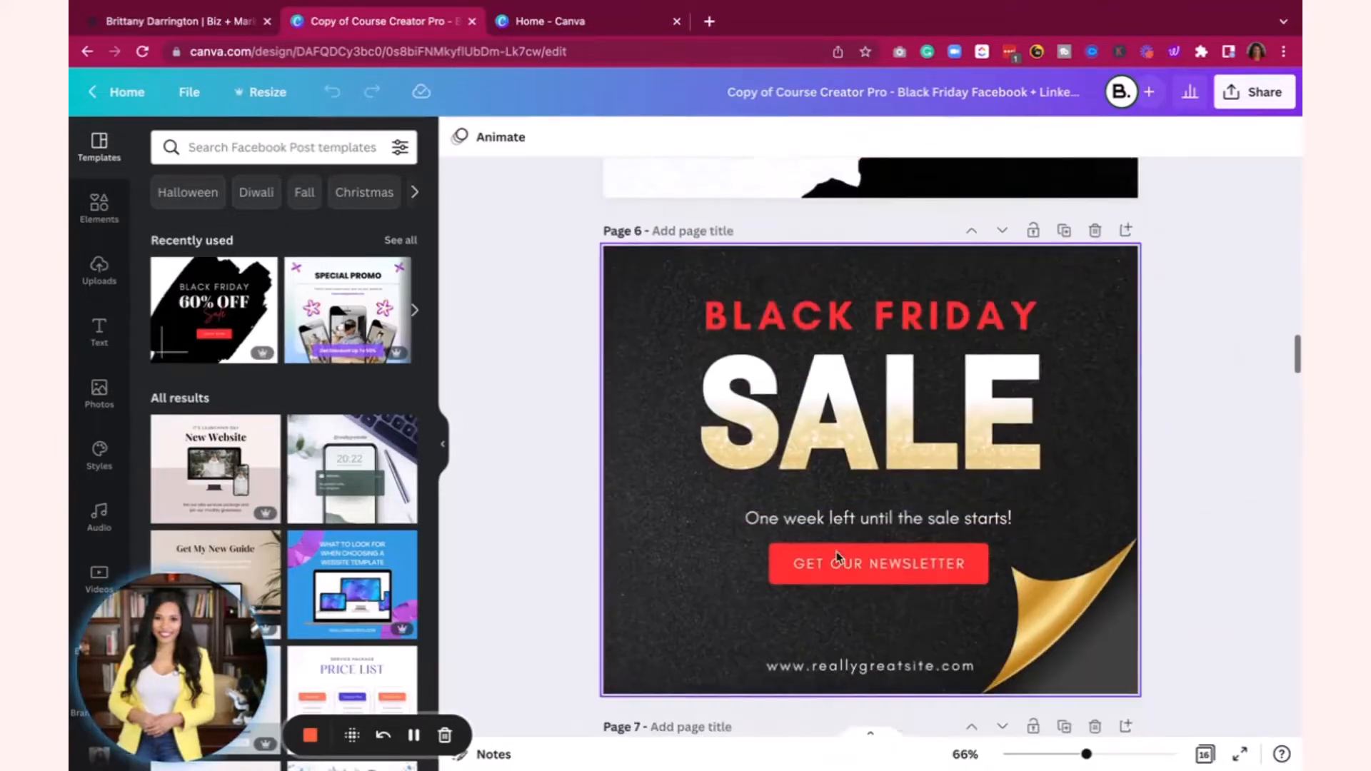
pyautogui.scroll(-10, 839, 559)
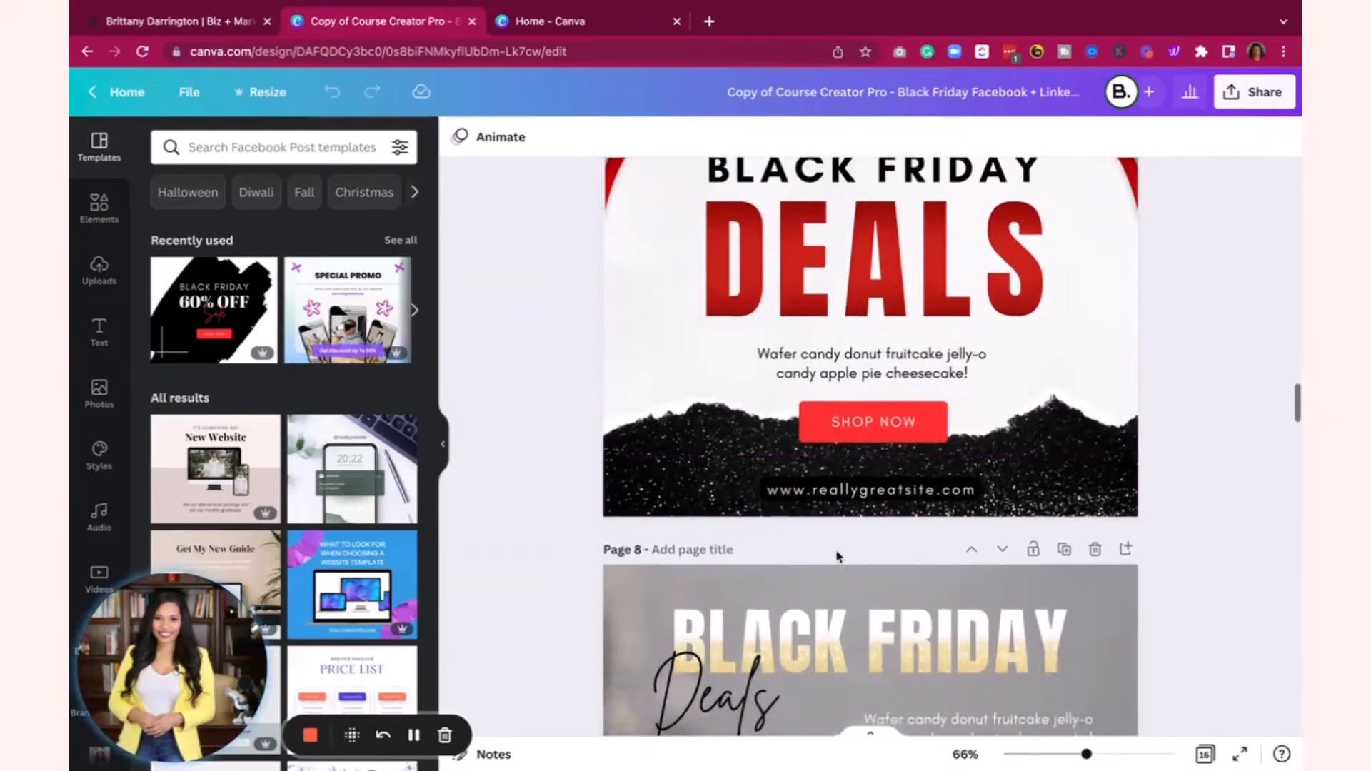
pyautogui.scroll(-8, 838, 558)
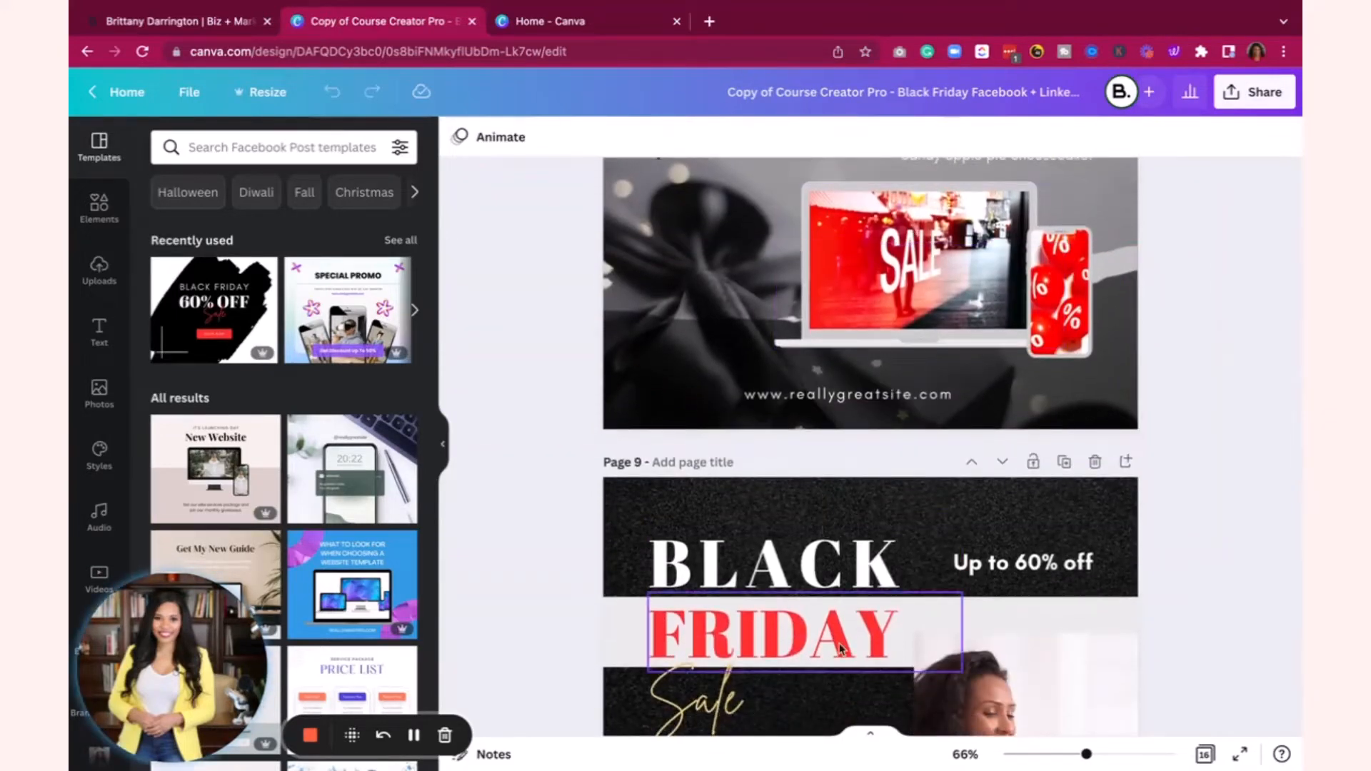
pyautogui.scroll(-10, 841, 648)
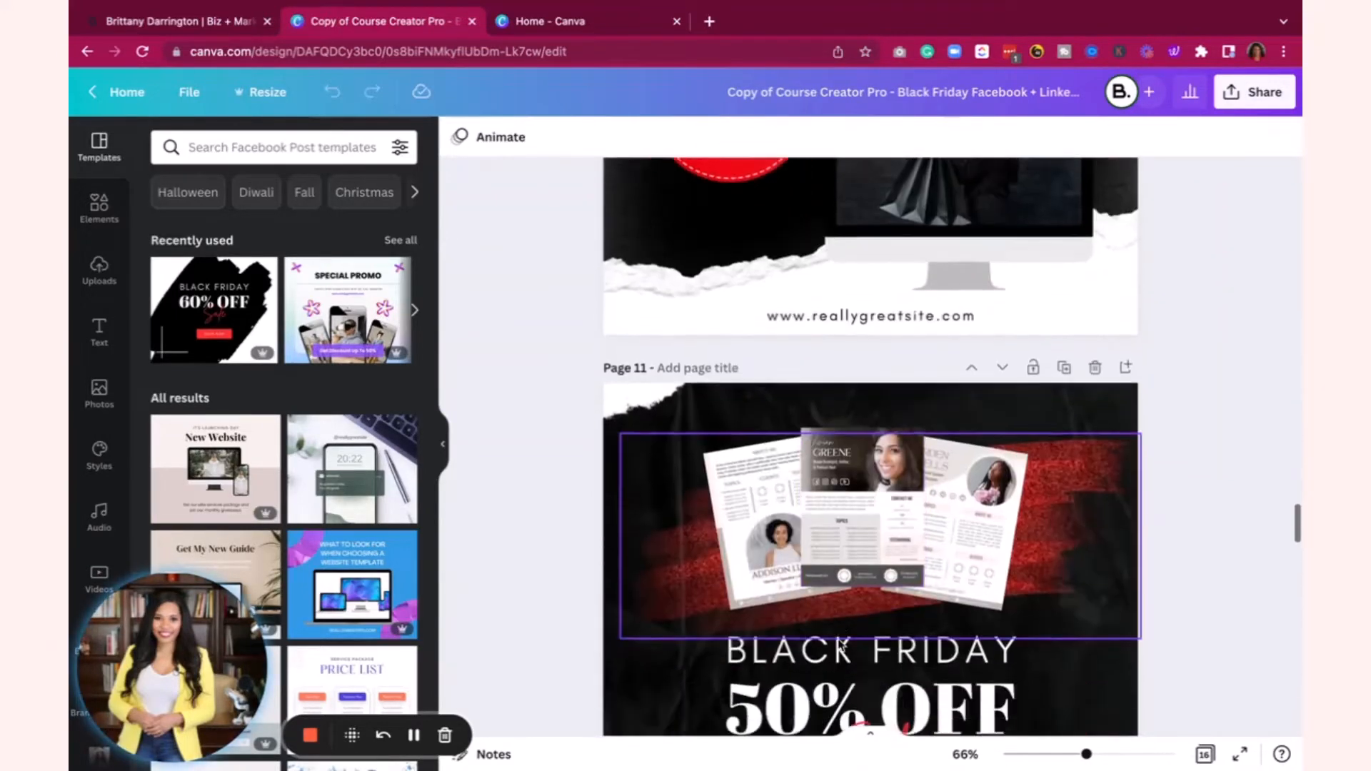
pyautogui.scroll(-10, 841, 648)
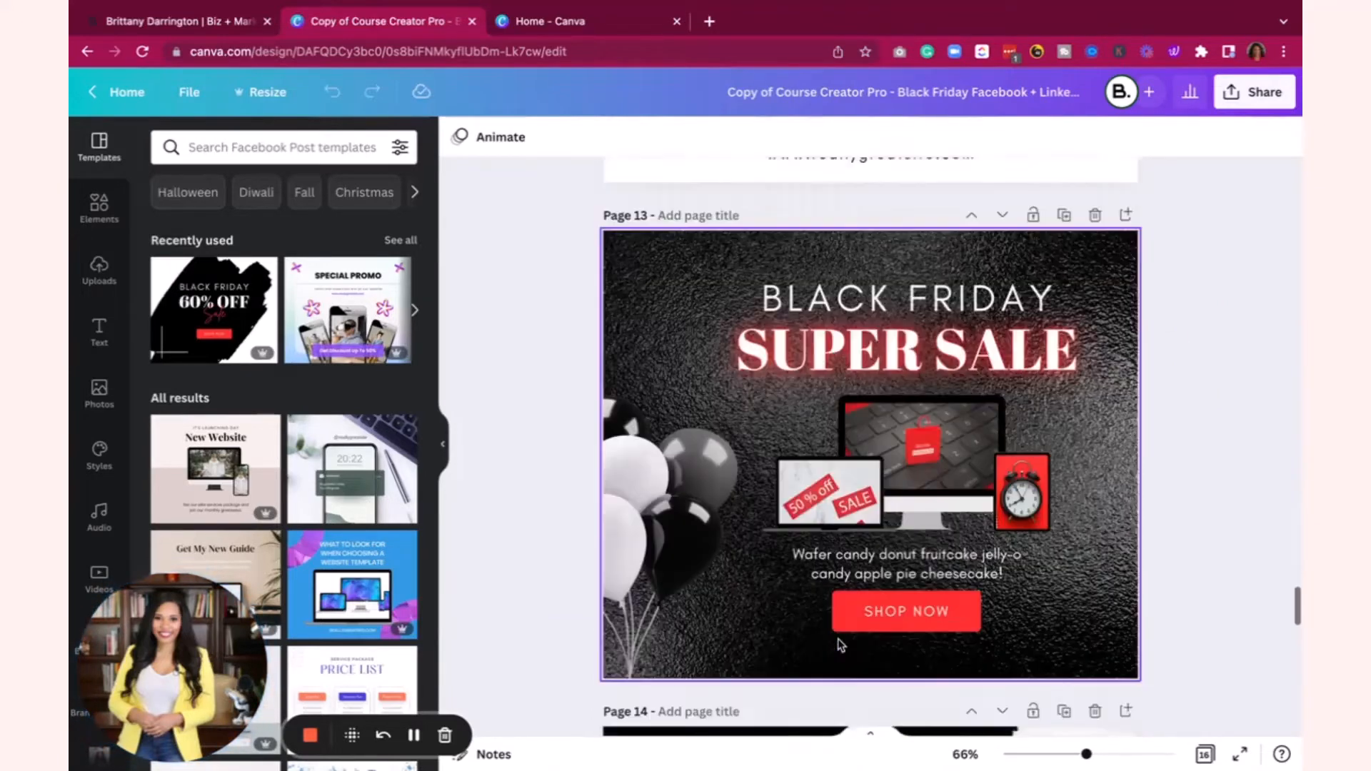
pyautogui.scroll(-10, 841, 645)
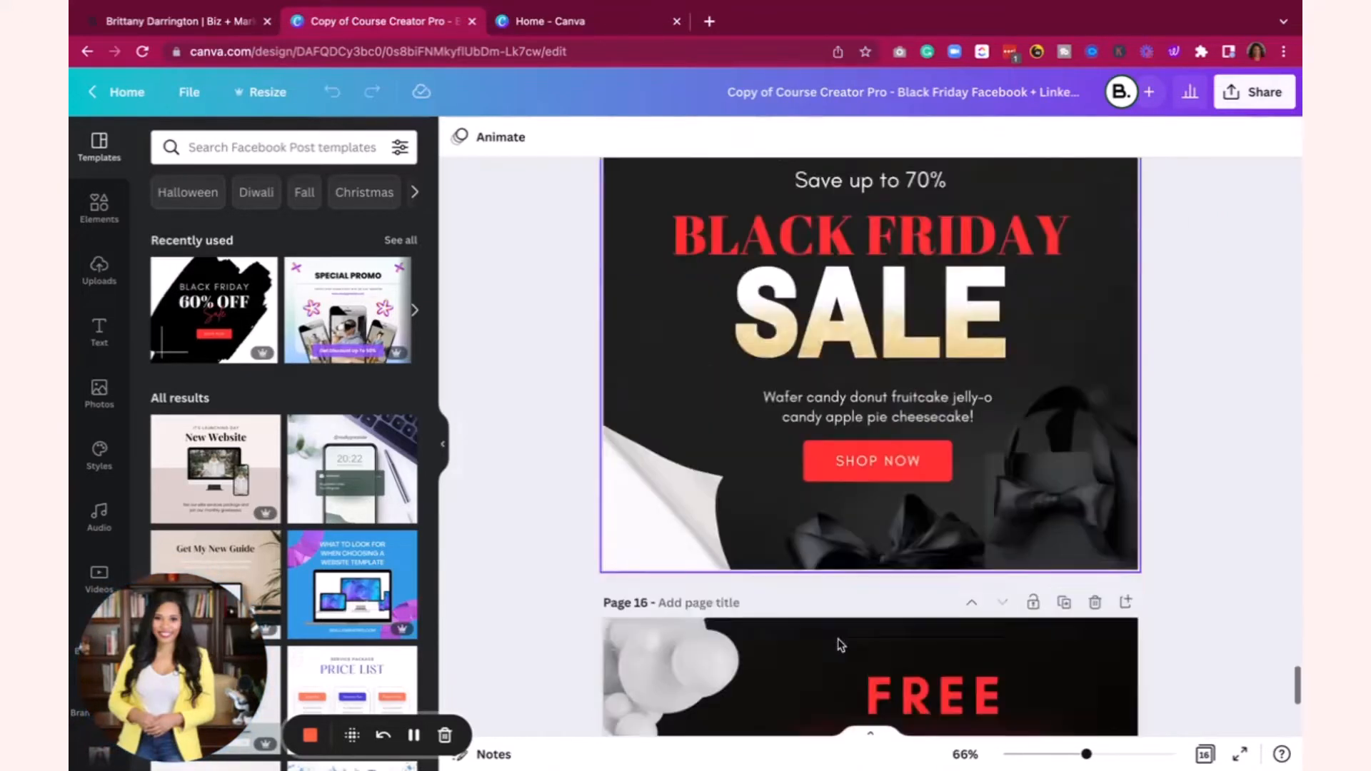
# Step: Finish viewing page 16 of the copied template and look over the Black Friday resources in the club's search results
pyautogui.scroll(-5, 841, 645)
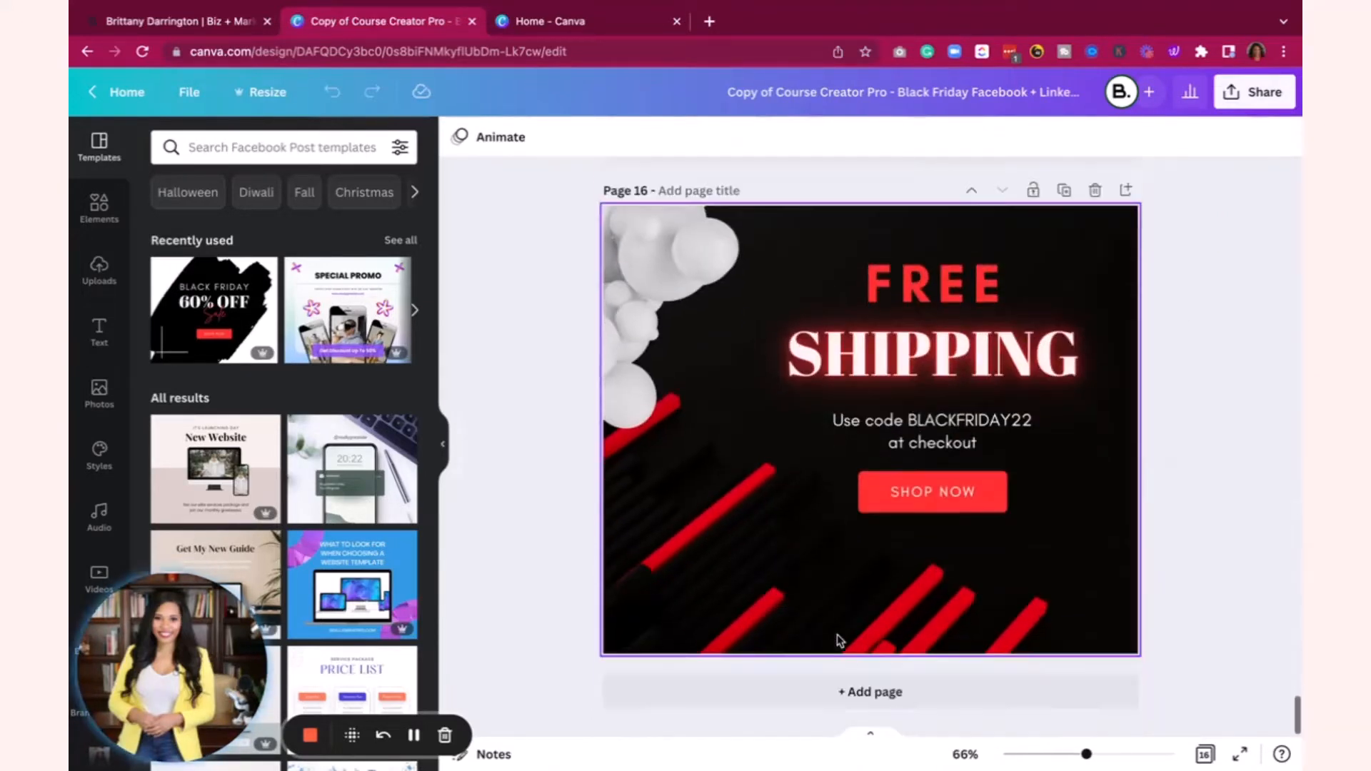
pyautogui.click(150, 21)
pyautogui.click(86, 52)
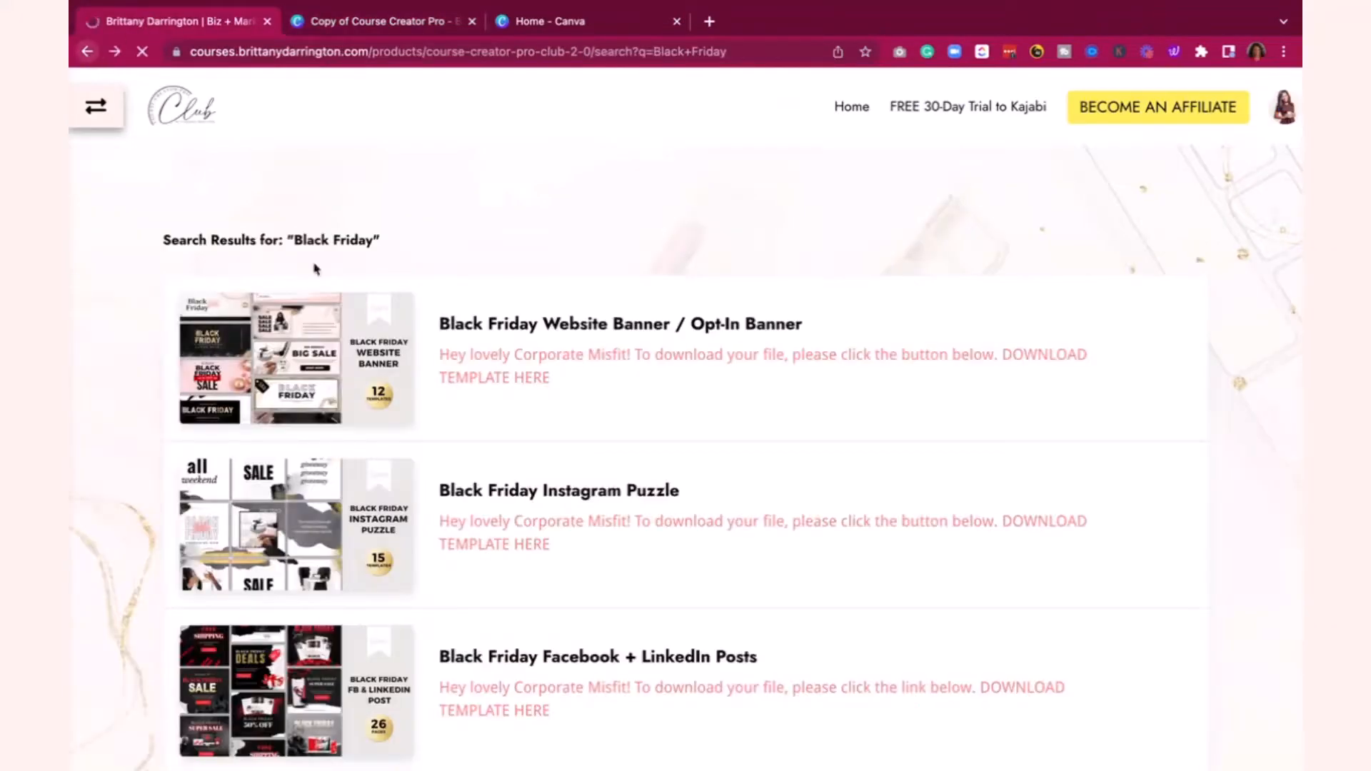
pyautogui.scroll(-8, 541, 484)
pyautogui.scroll(3, 541, 484)
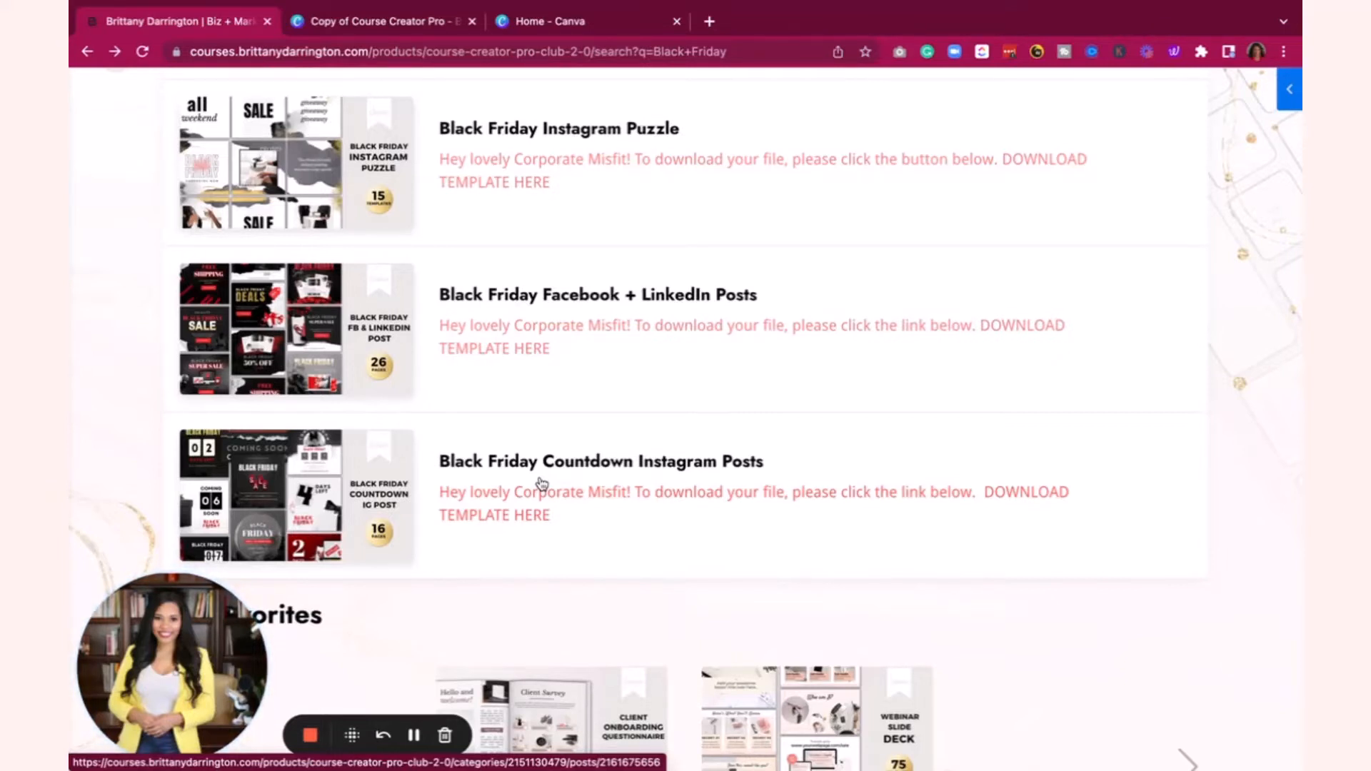
pyautogui.scroll(3, 541, 484)
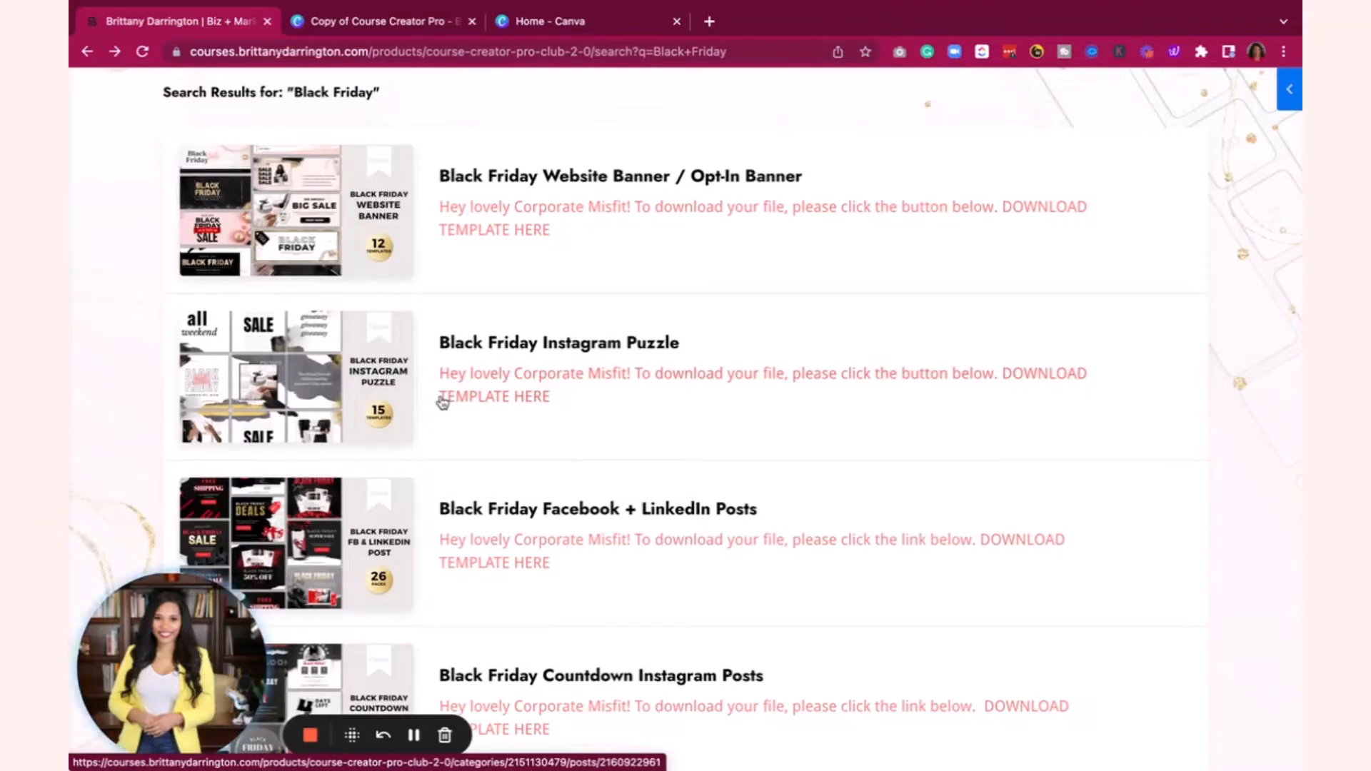
pyautogui.scroll(-5, 443, 402)
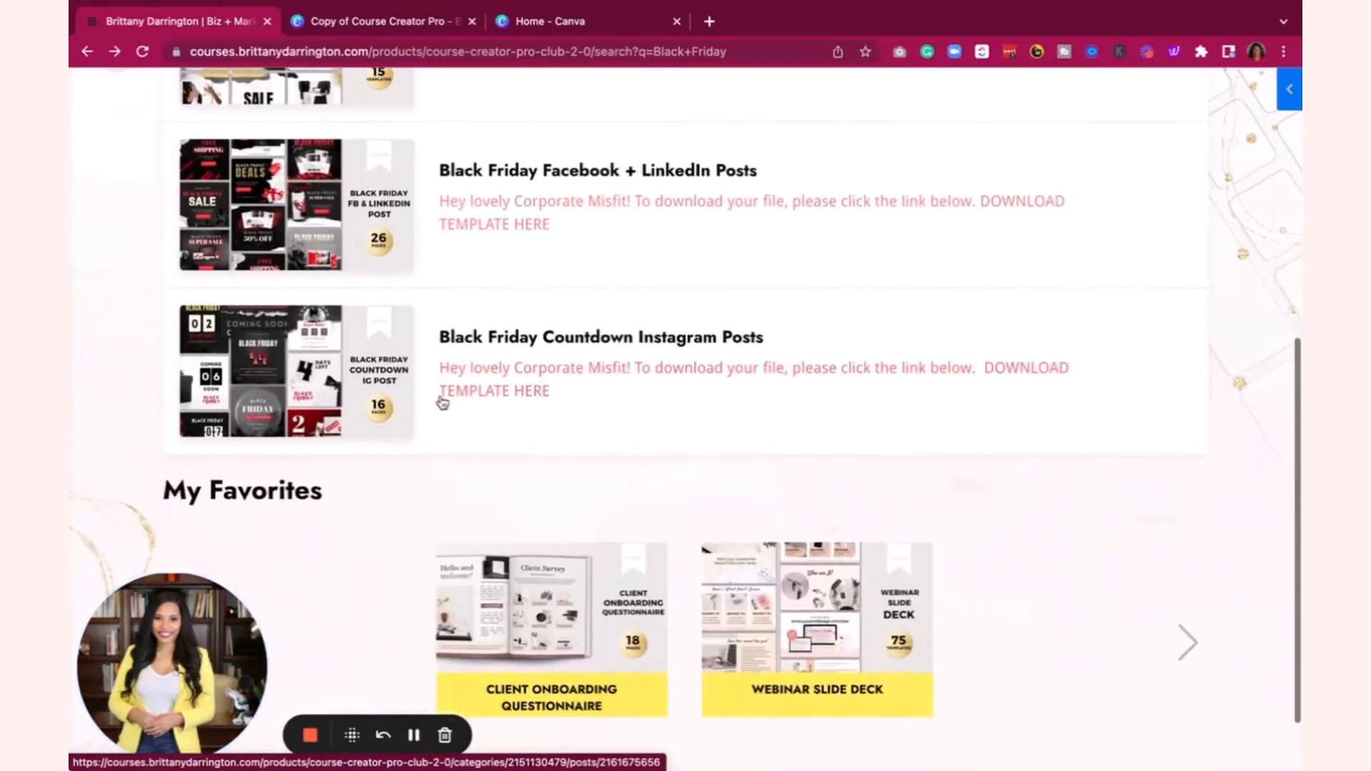
pyautogui.scroll(7, 443, 402)
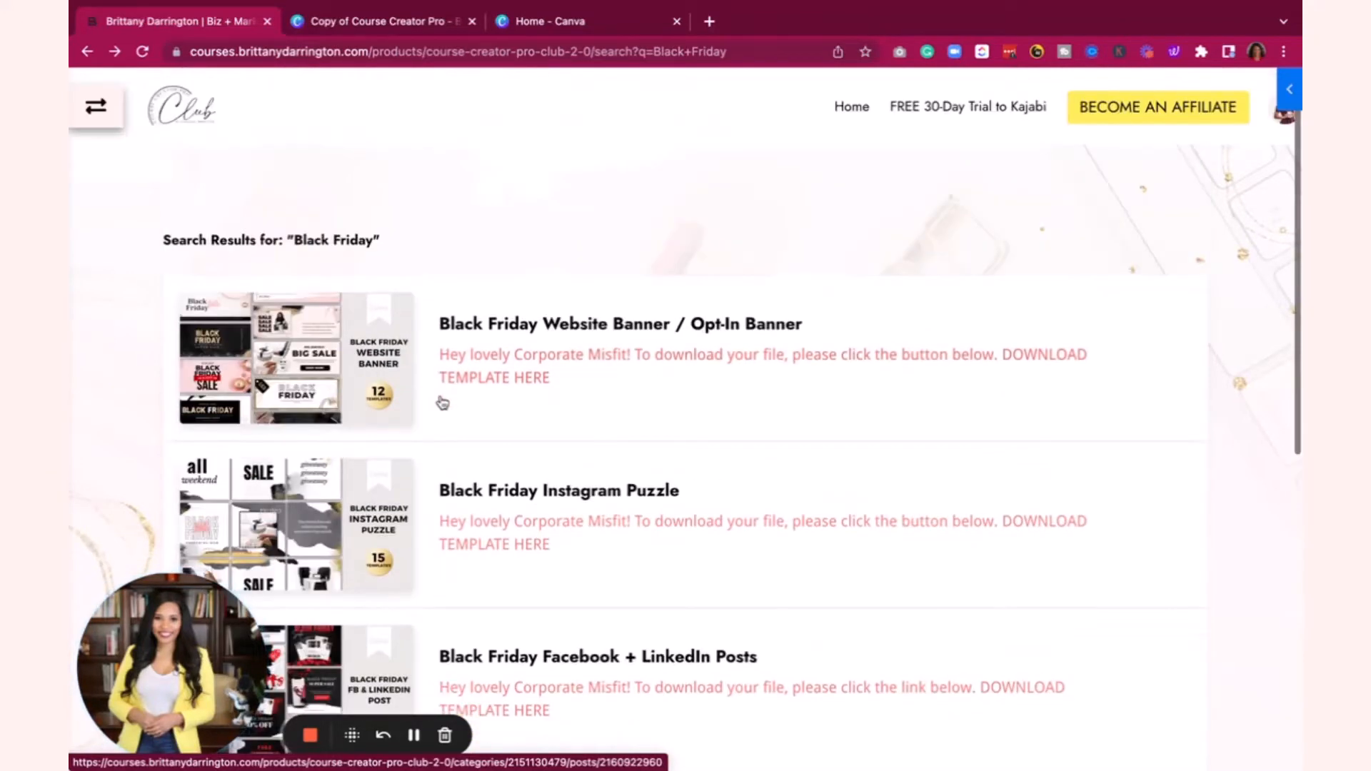
# Step: Switch to the Canva home page, search for "black Friday" and show all matching templates
pyautogui.click(564, 21)
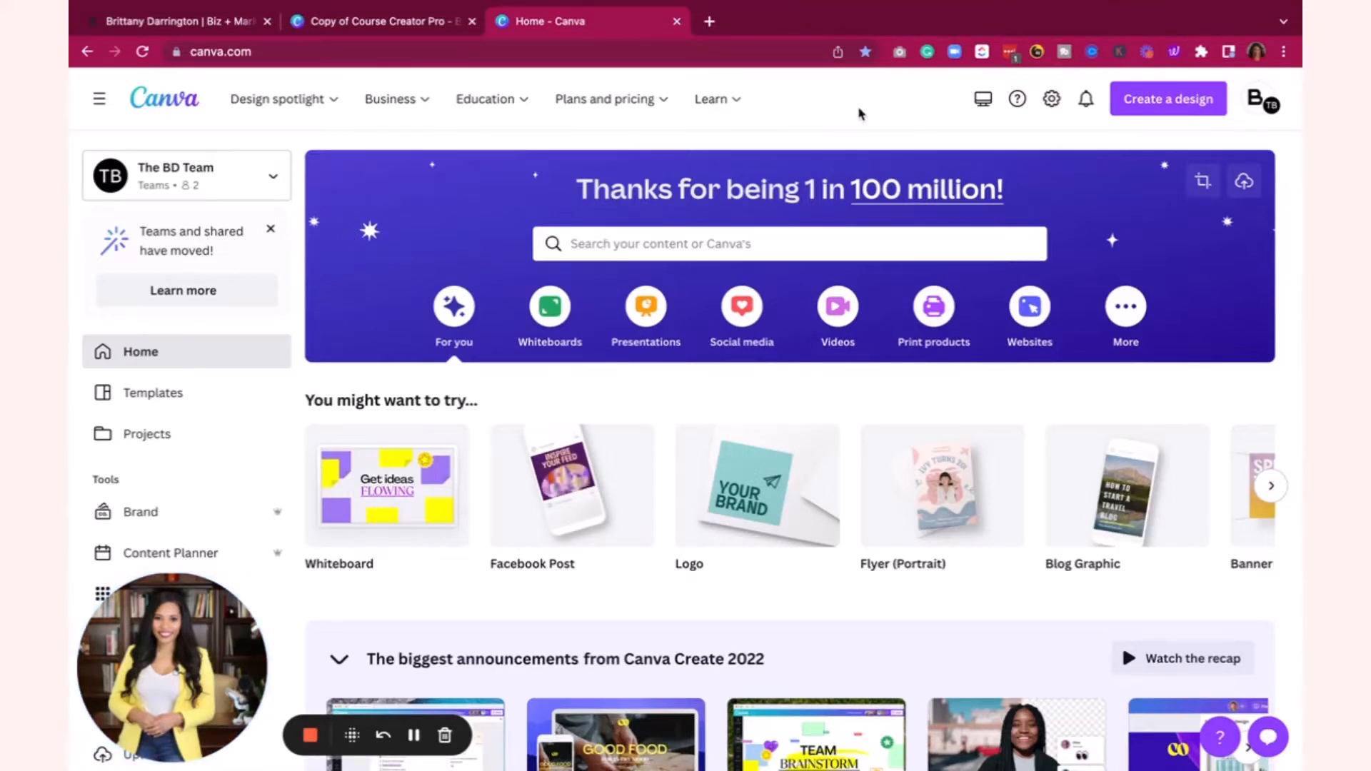
pyautogui.click(769, 250)
pyautogui.write('black Friday')
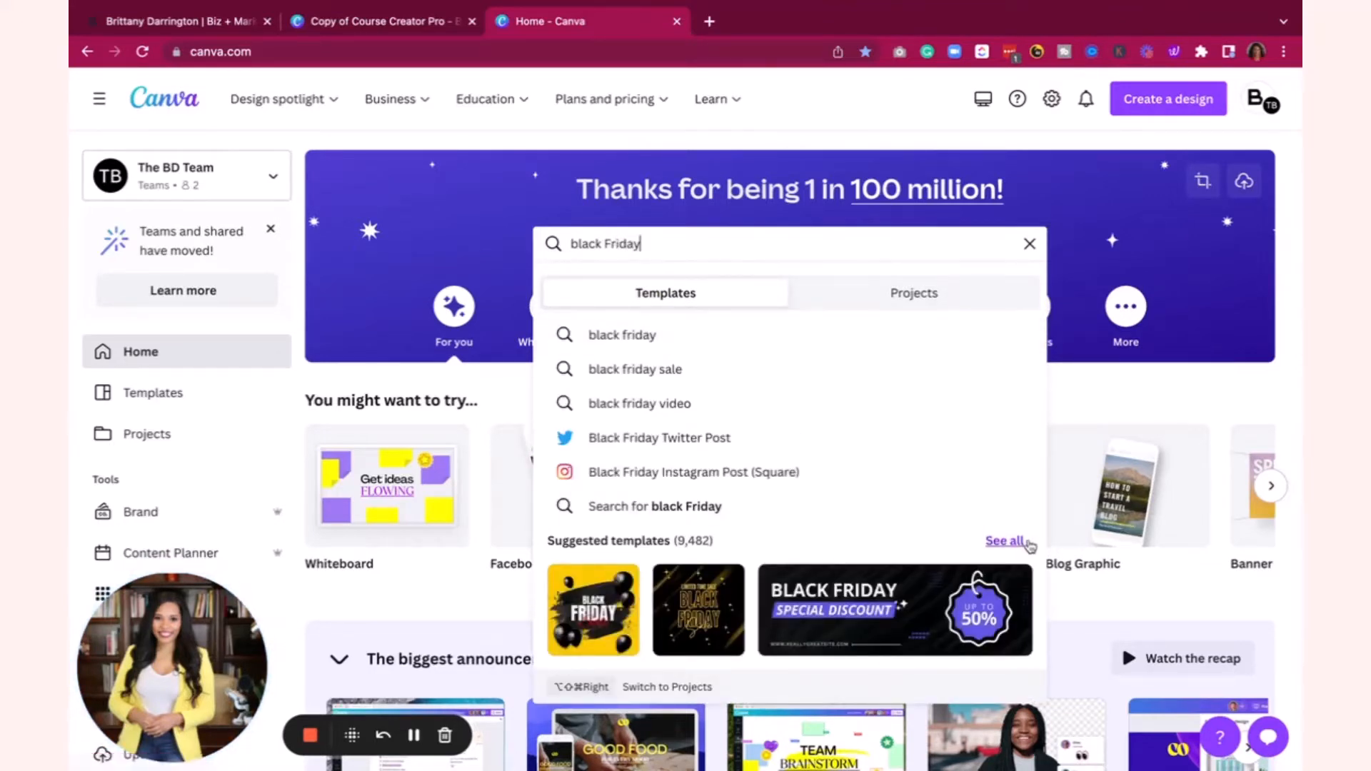
pyautogui.click(1004, 540)
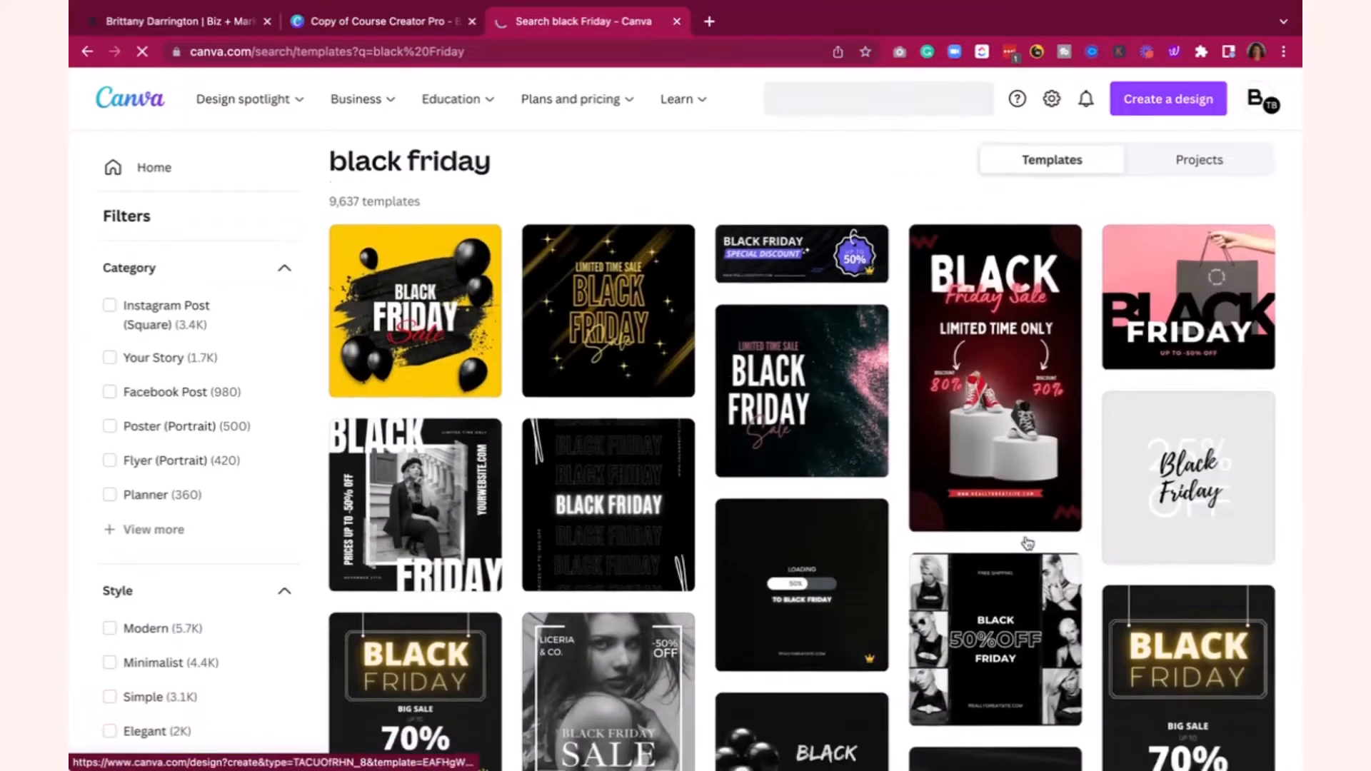
# Step: Browse the Black Friday templates and open the black Facebook post design with the pink ribbon for editing
pyautogui.scroll(-3, 1026, 543)
pyautogui.scroll(-7, 1027, 542)
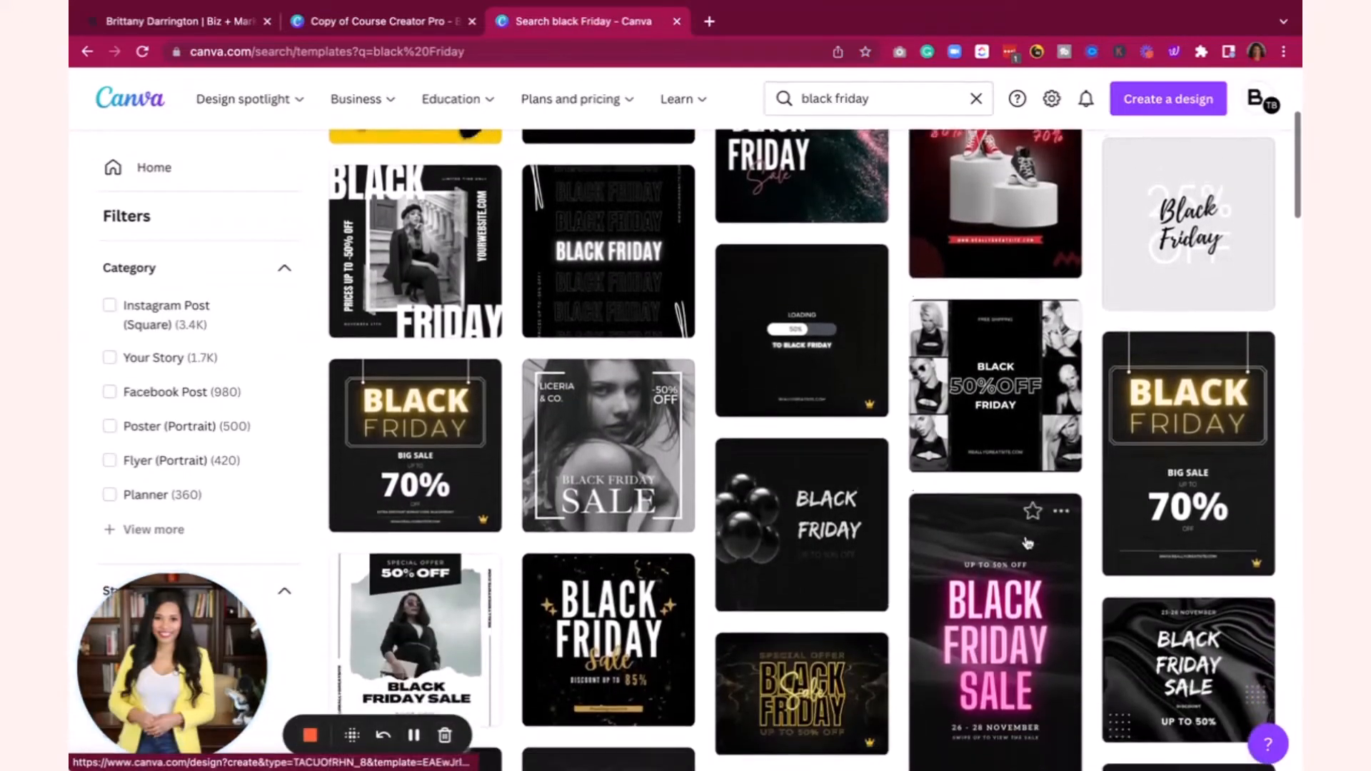
pyautogui.scroll(-6, 1027, 542)
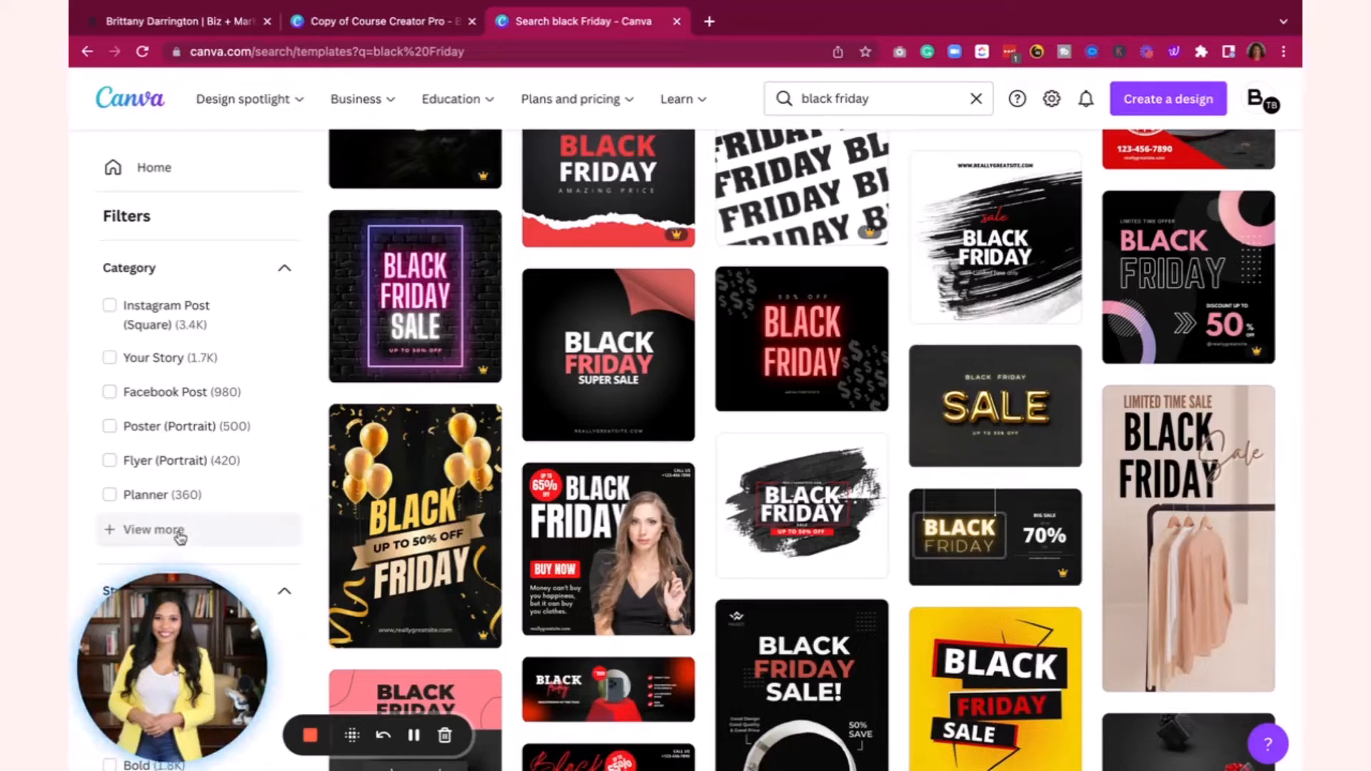
pyautogui.scroll(-5, 733, 409)
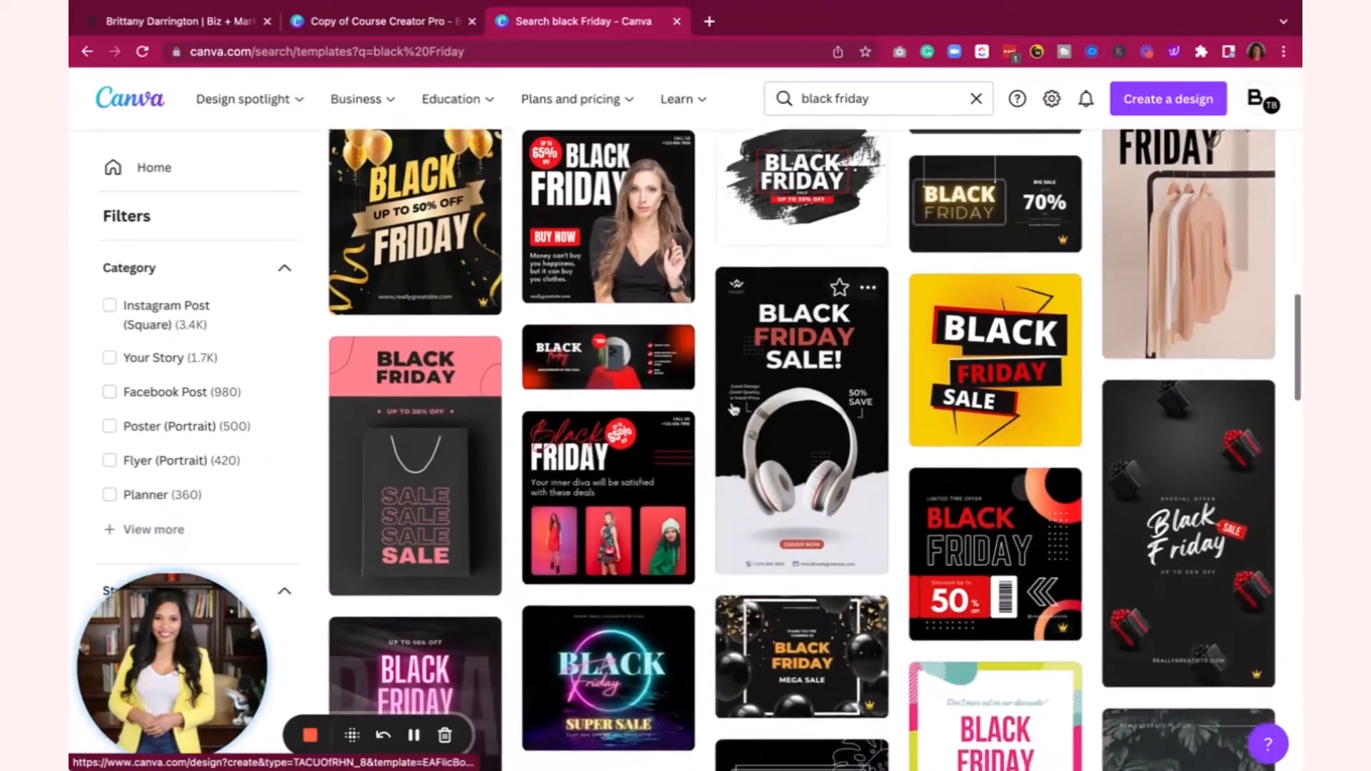
pyautogui.scroll(-7, 733, 409)
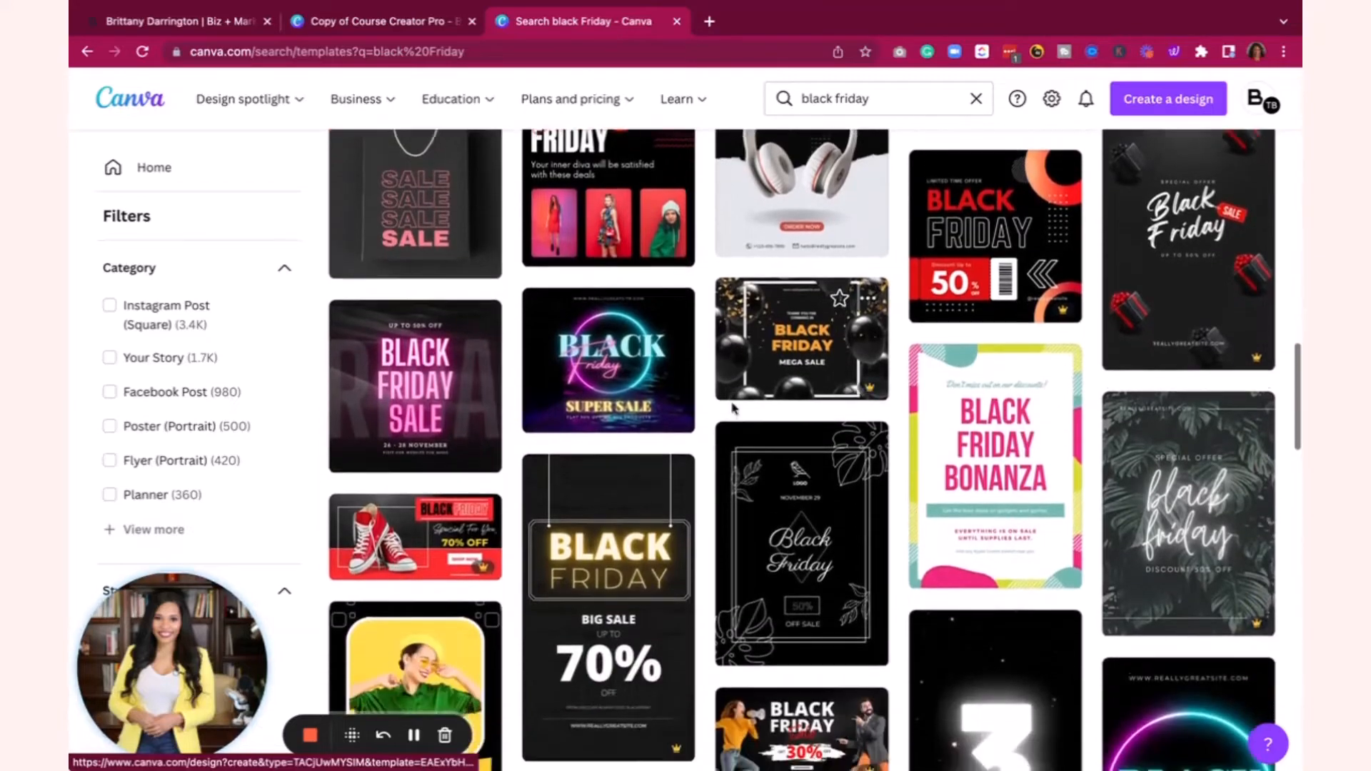
pyautogui.scroll(-5, 734, 409)
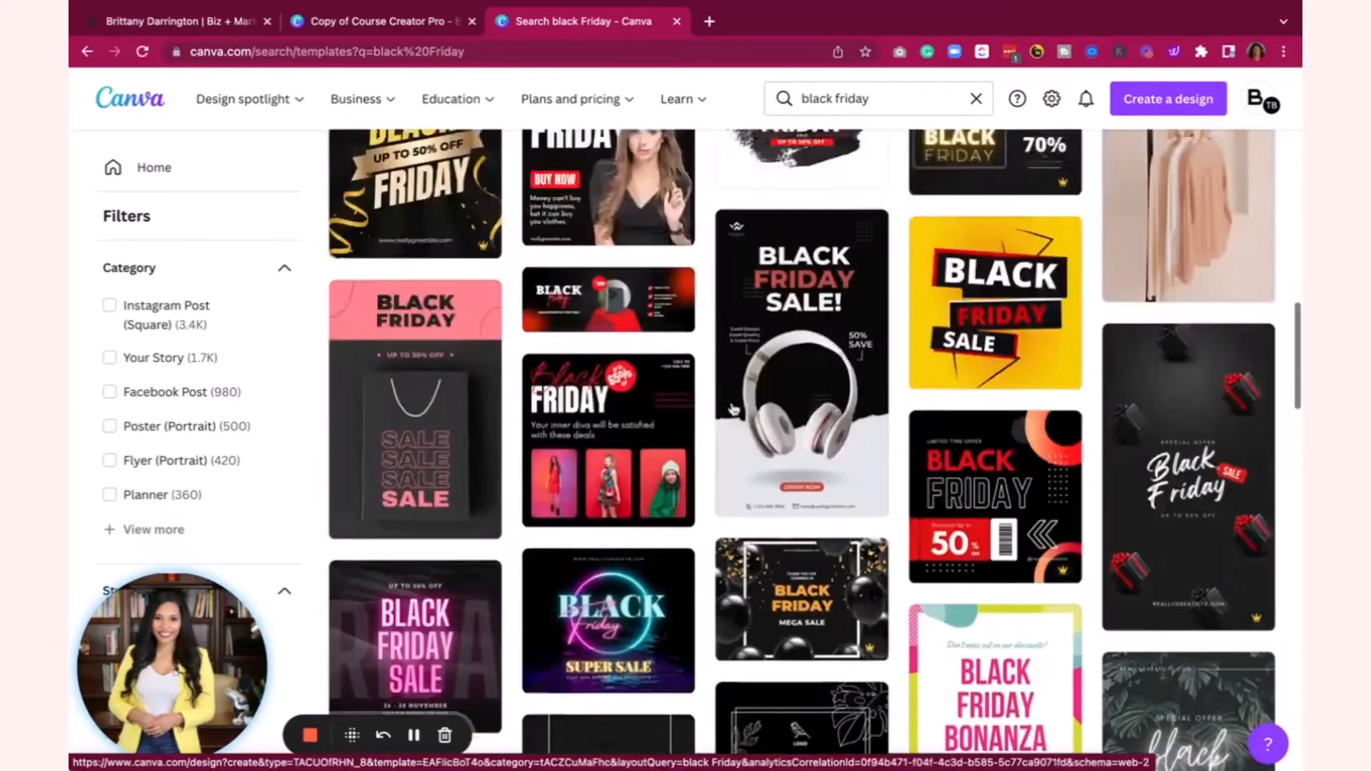
pyautogui.scroll(2, 733, 409)
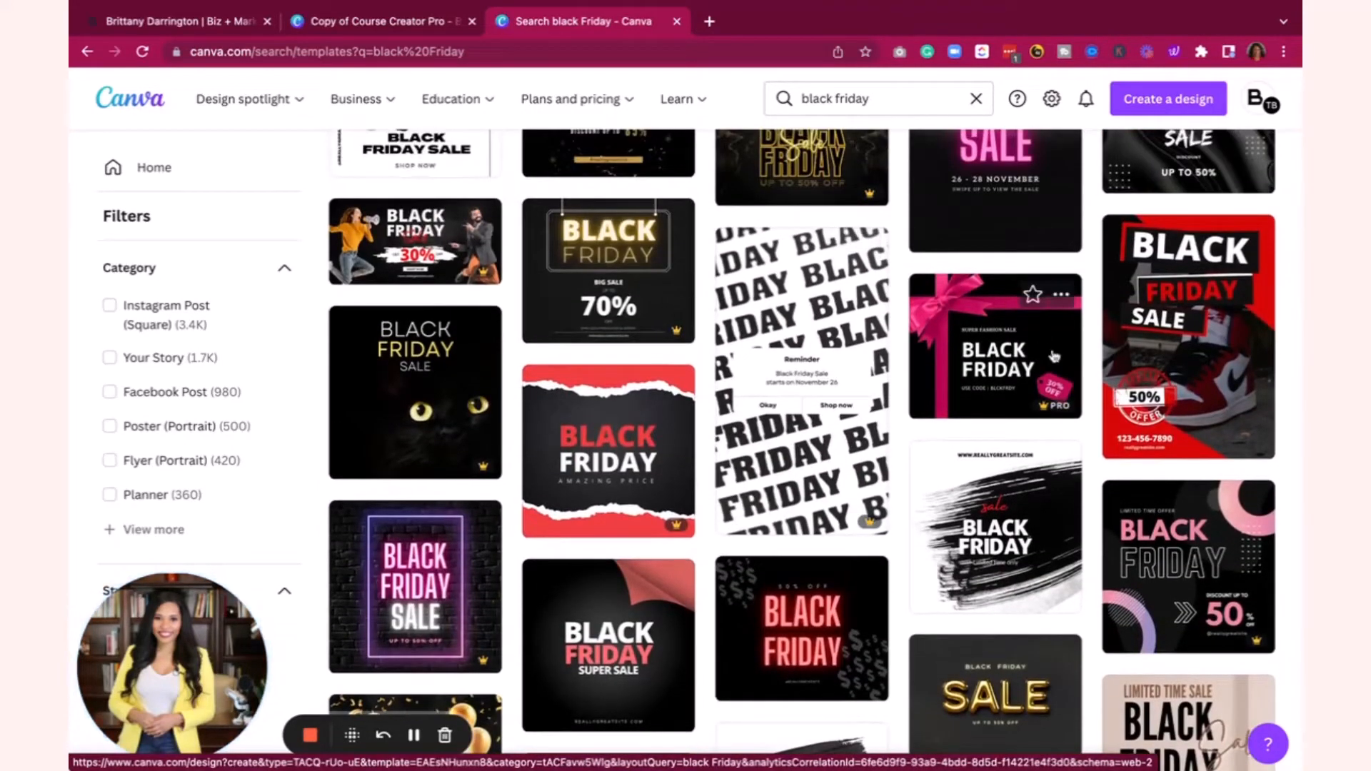
pyautogui.click(969, 349)
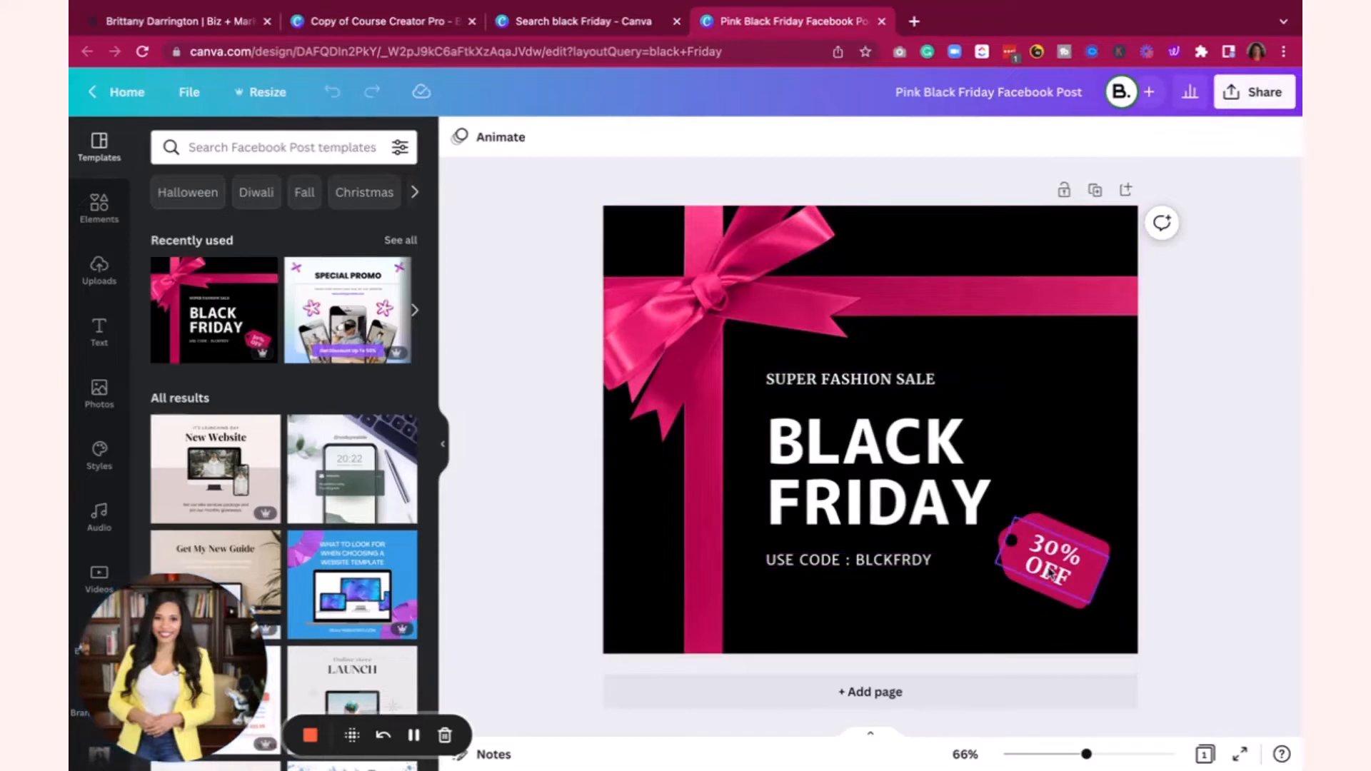
# Step: Open the image editing options for the ribbon background and examine the available adjustments, filters, tools and effects down to Duotone
pyautogui.click(928, 277)
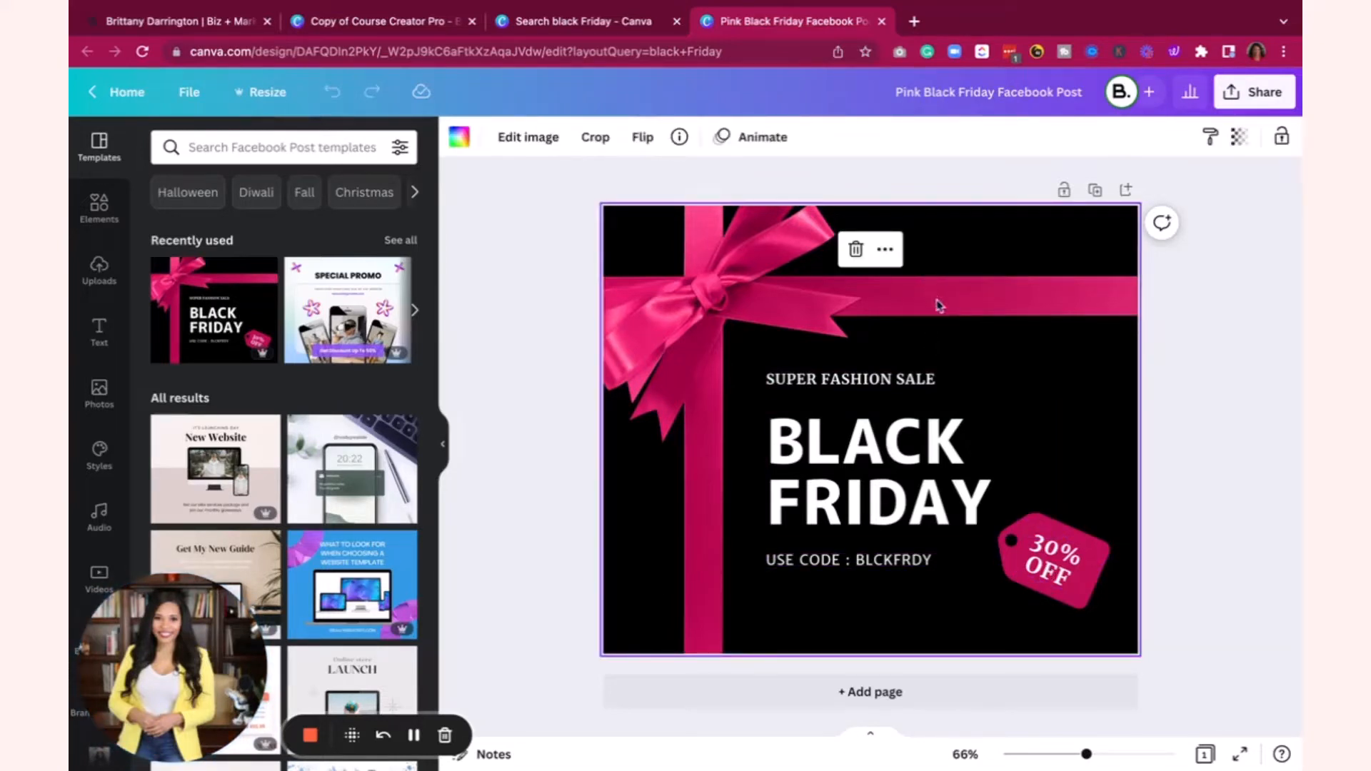
pyautogui.click(533, 142)
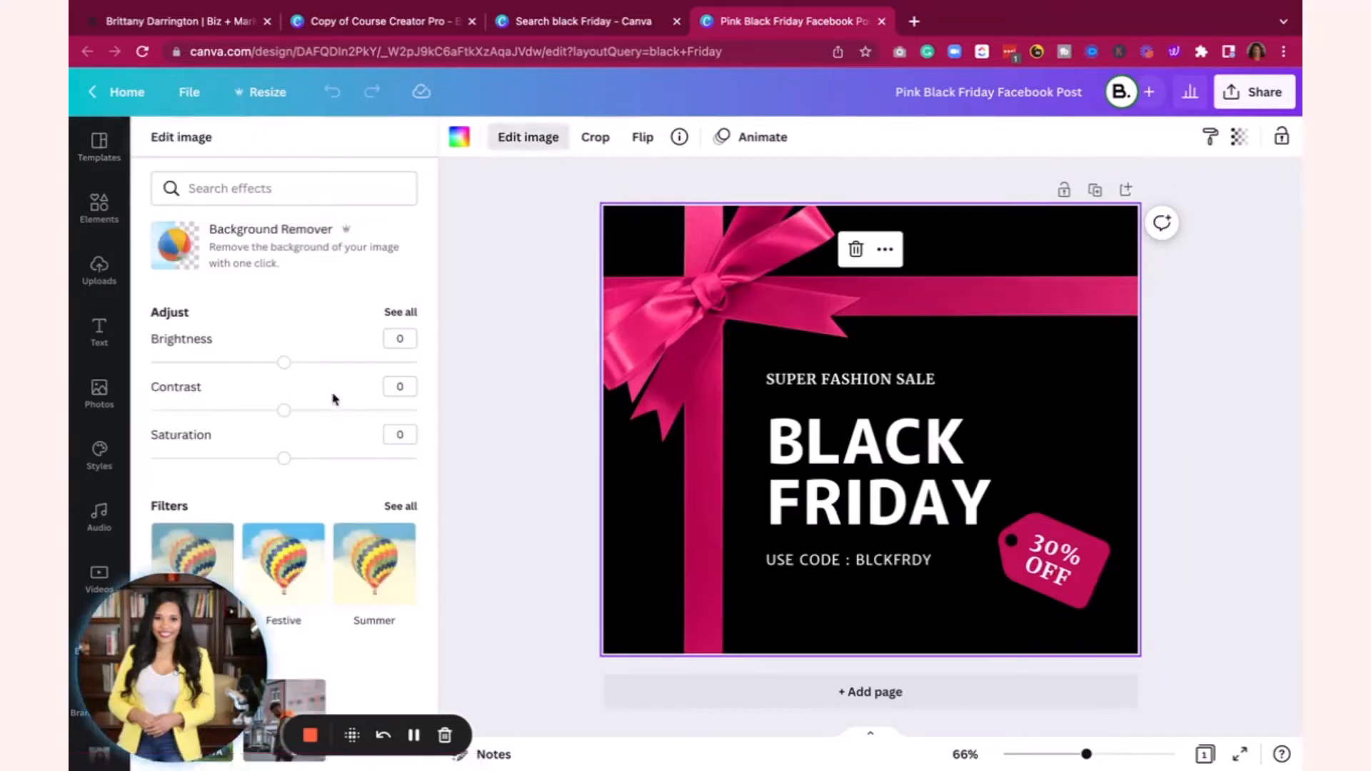
pyautogui.scroll(-2, 333, 395)
pyautogui.scroll(2, 334, 399)
pyautogui.scroll(-2, 204, 382)
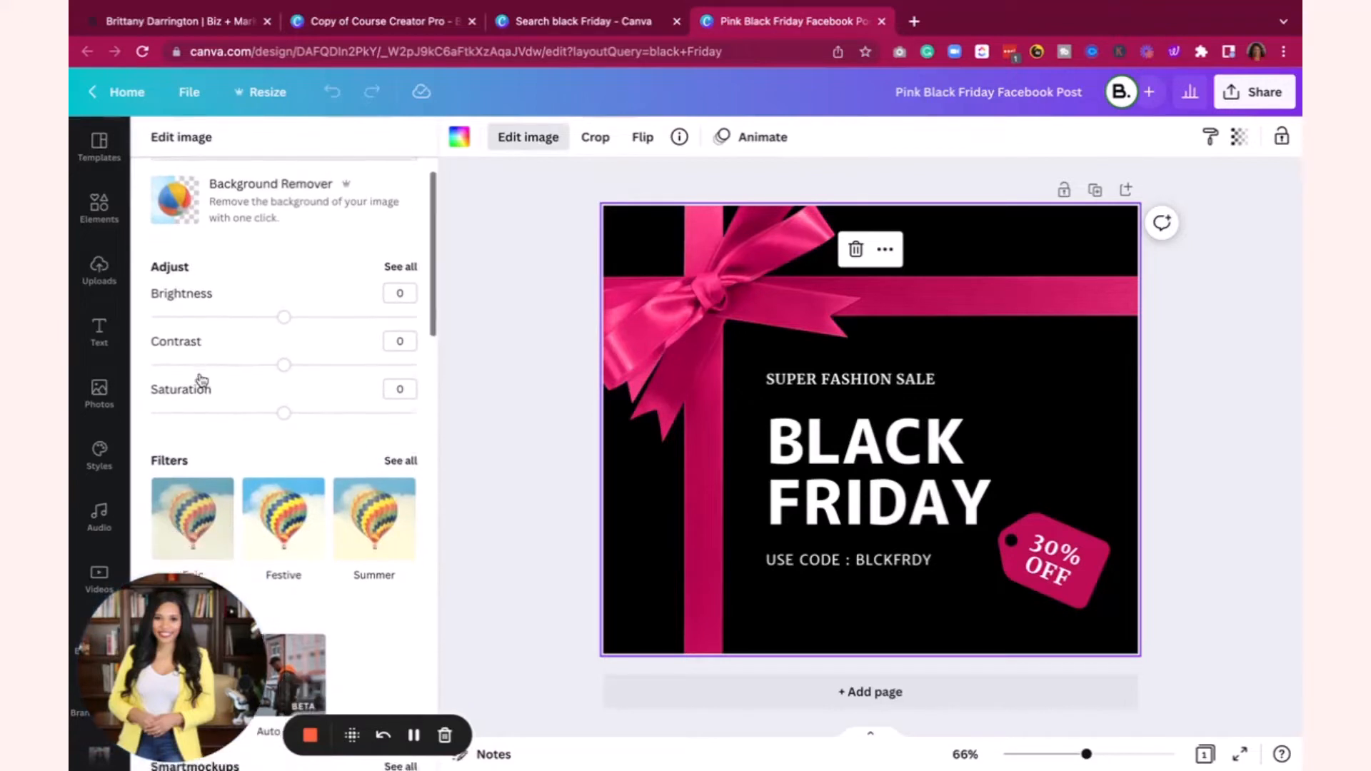
pyautogui.scroll(-5, 202, 379)
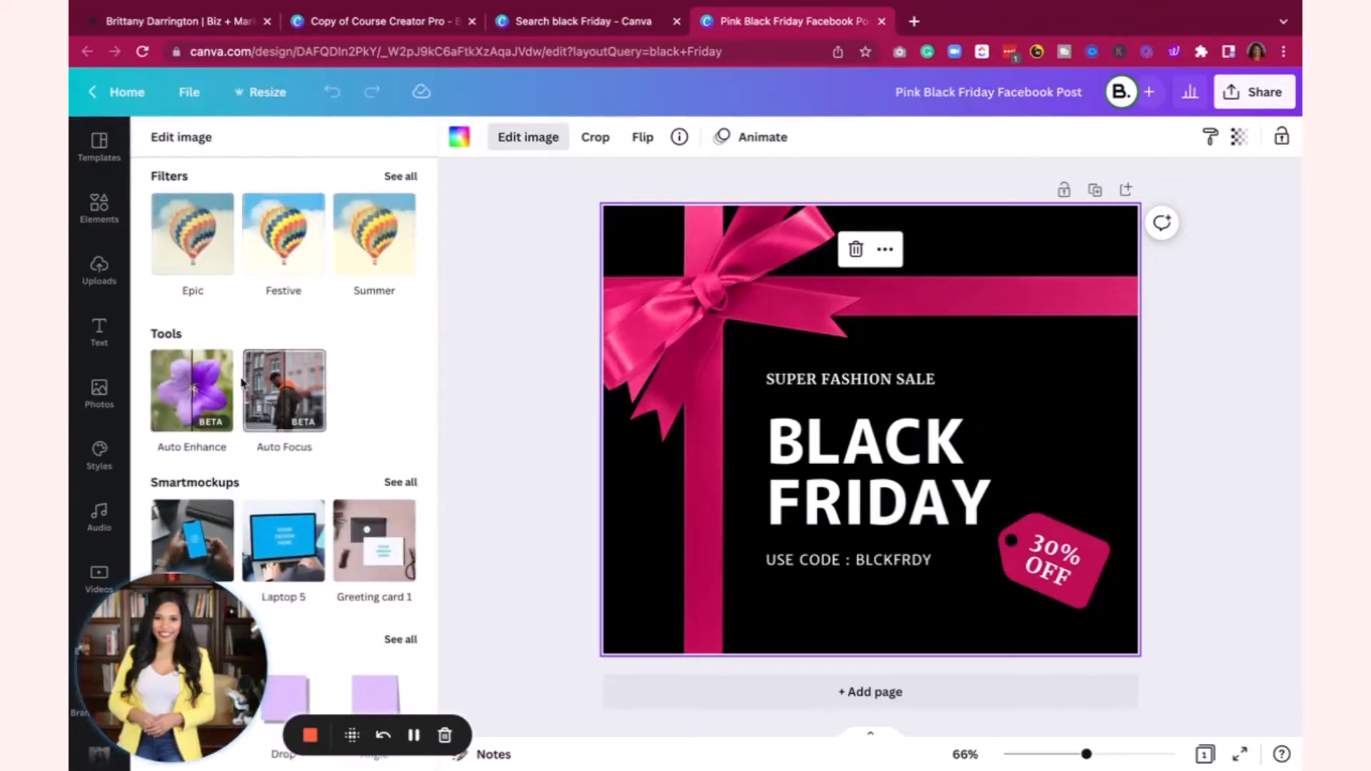
pyautogui.scroll(-1, 259, 404)
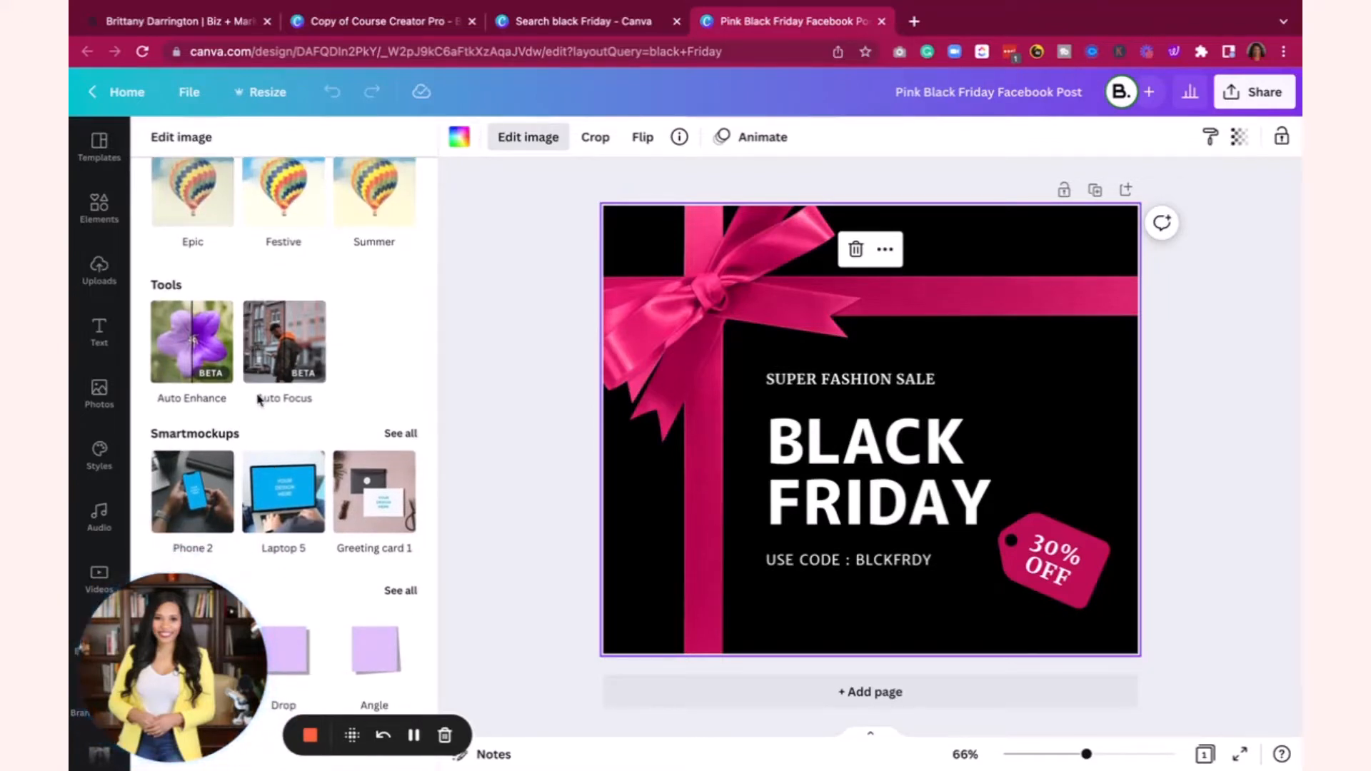
pyautogui.scroll(-7, 348, 411)
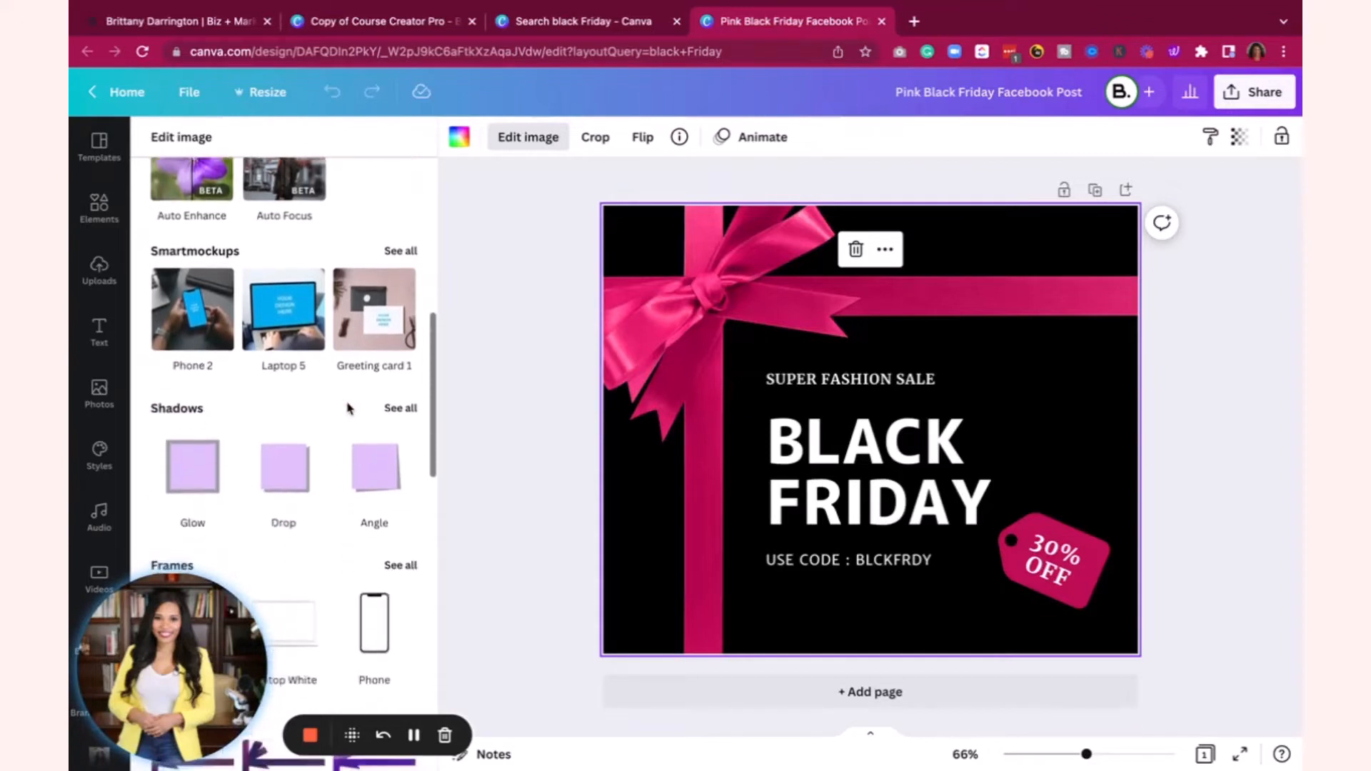
pyautogui.scroll(-1, 343, 404)
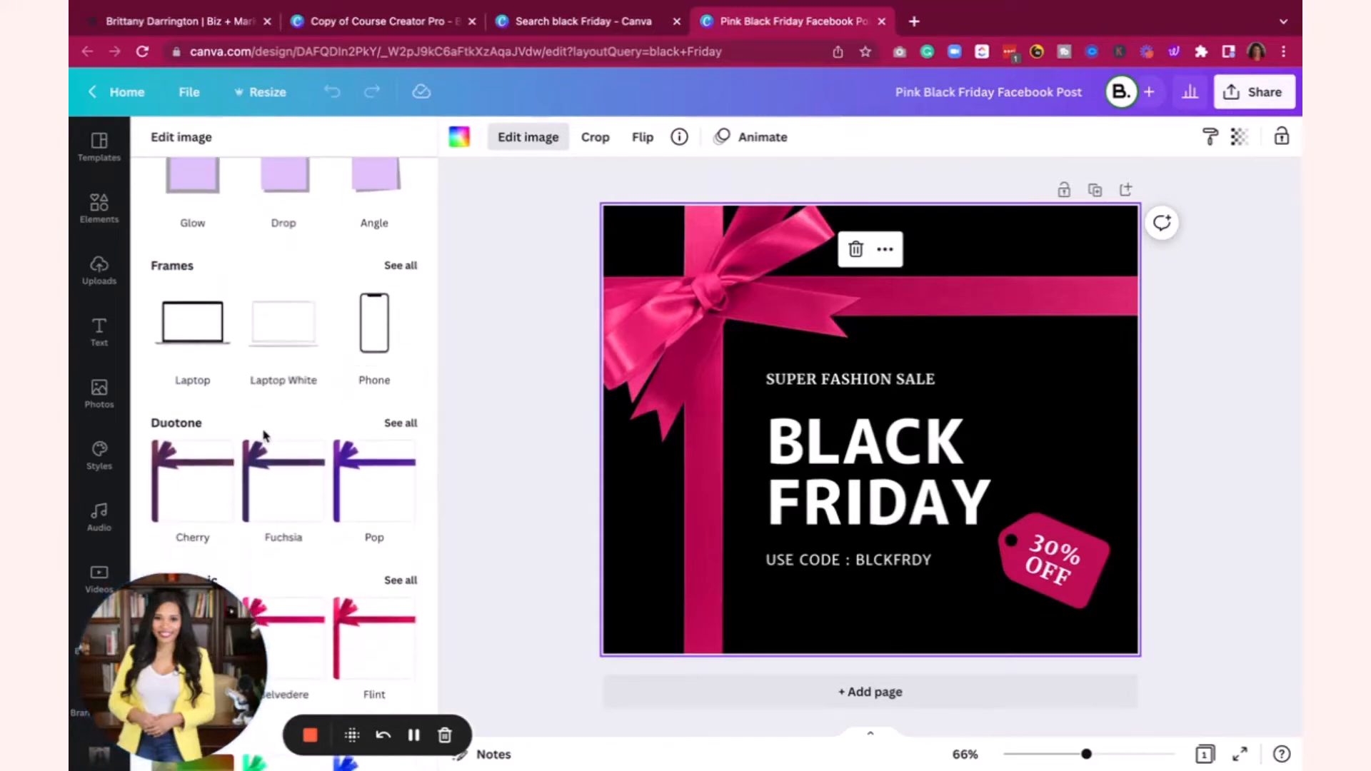
pyautogui.scroll(-2, 267, 437)
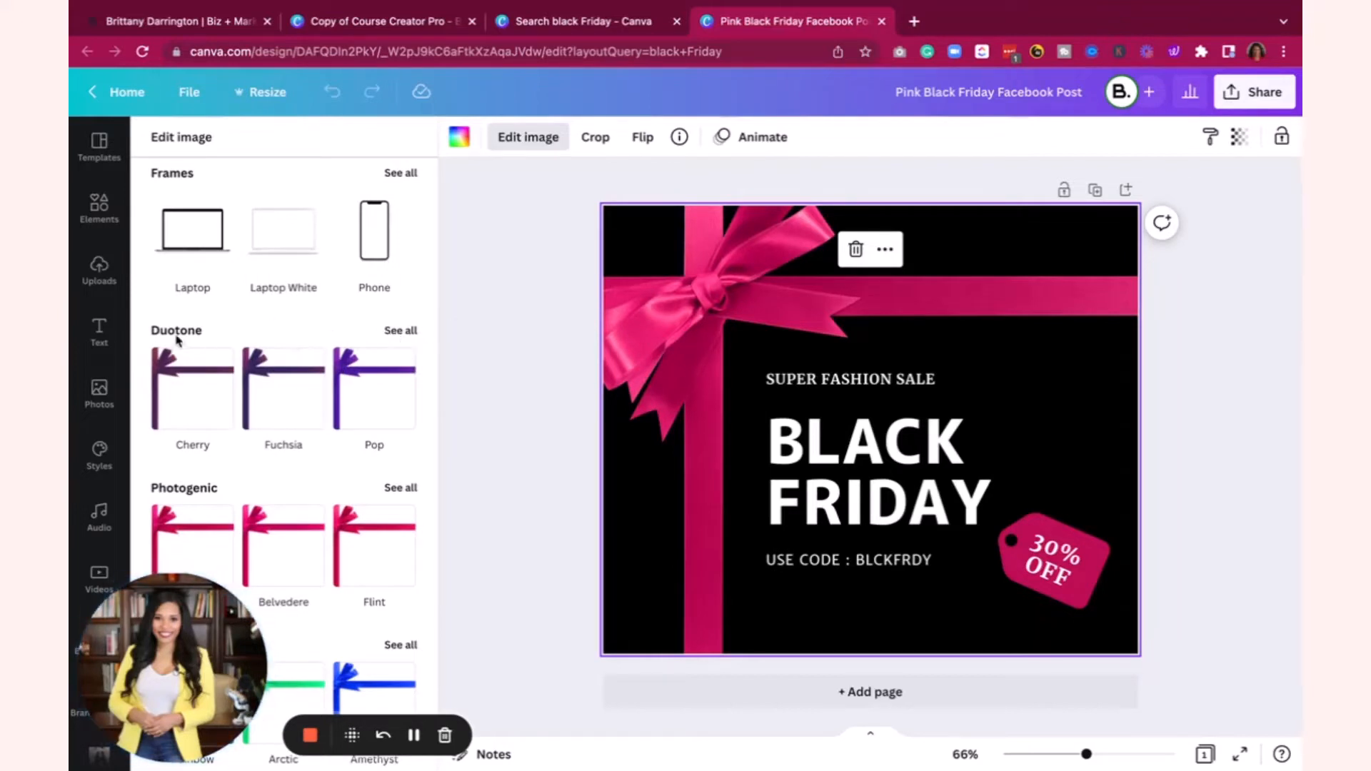
# Step: Show all Duotone effects and apply Peppermint to the ribbon background image
pyautogui.click(400, 331)
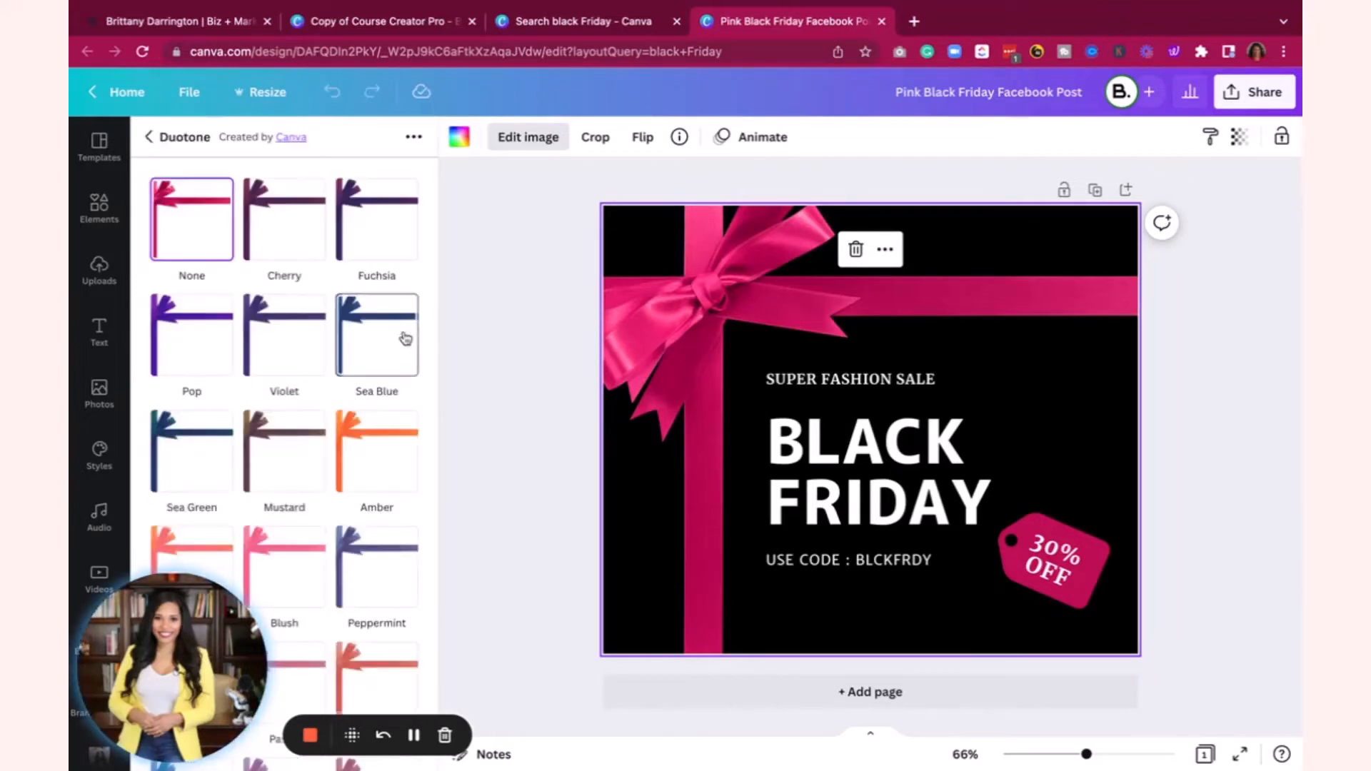
pyautogui.scroll(-5, 369, 502)
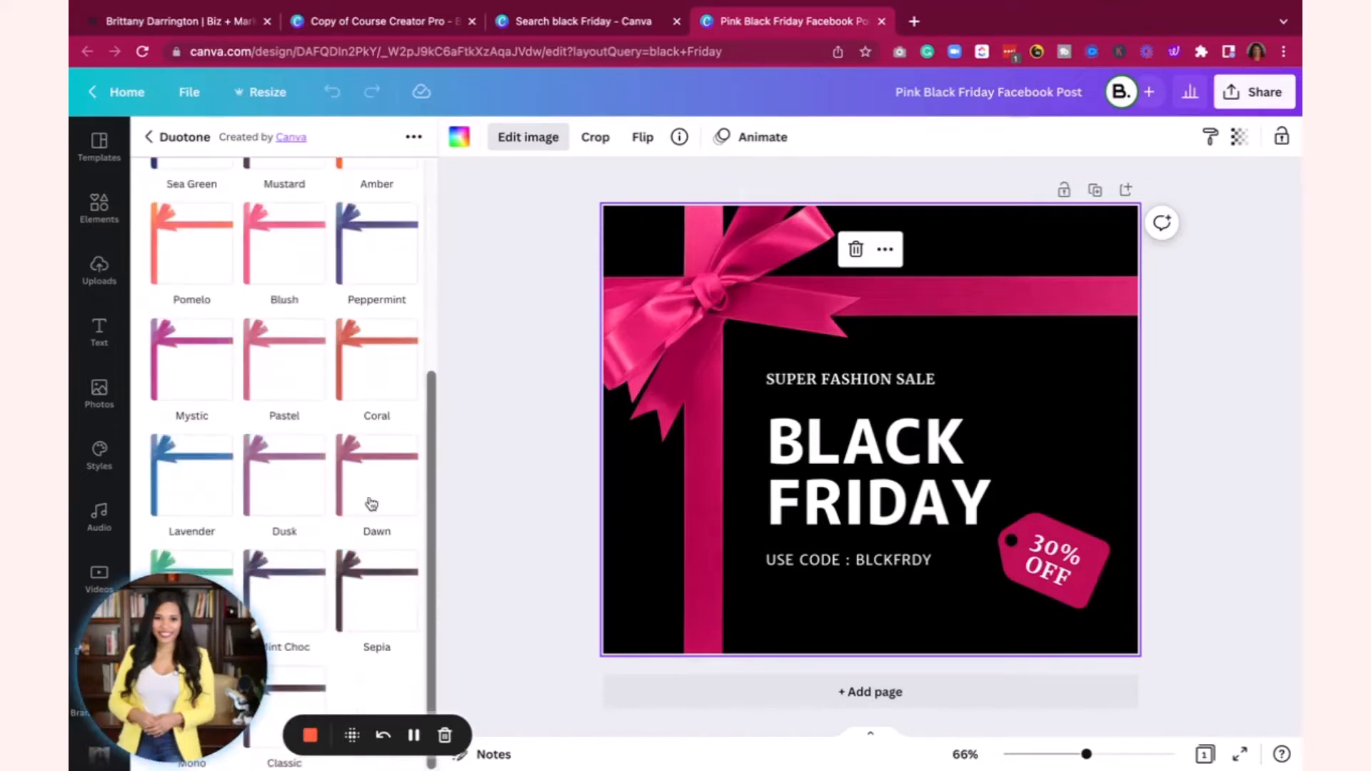
pyautogui.click(371, 248)
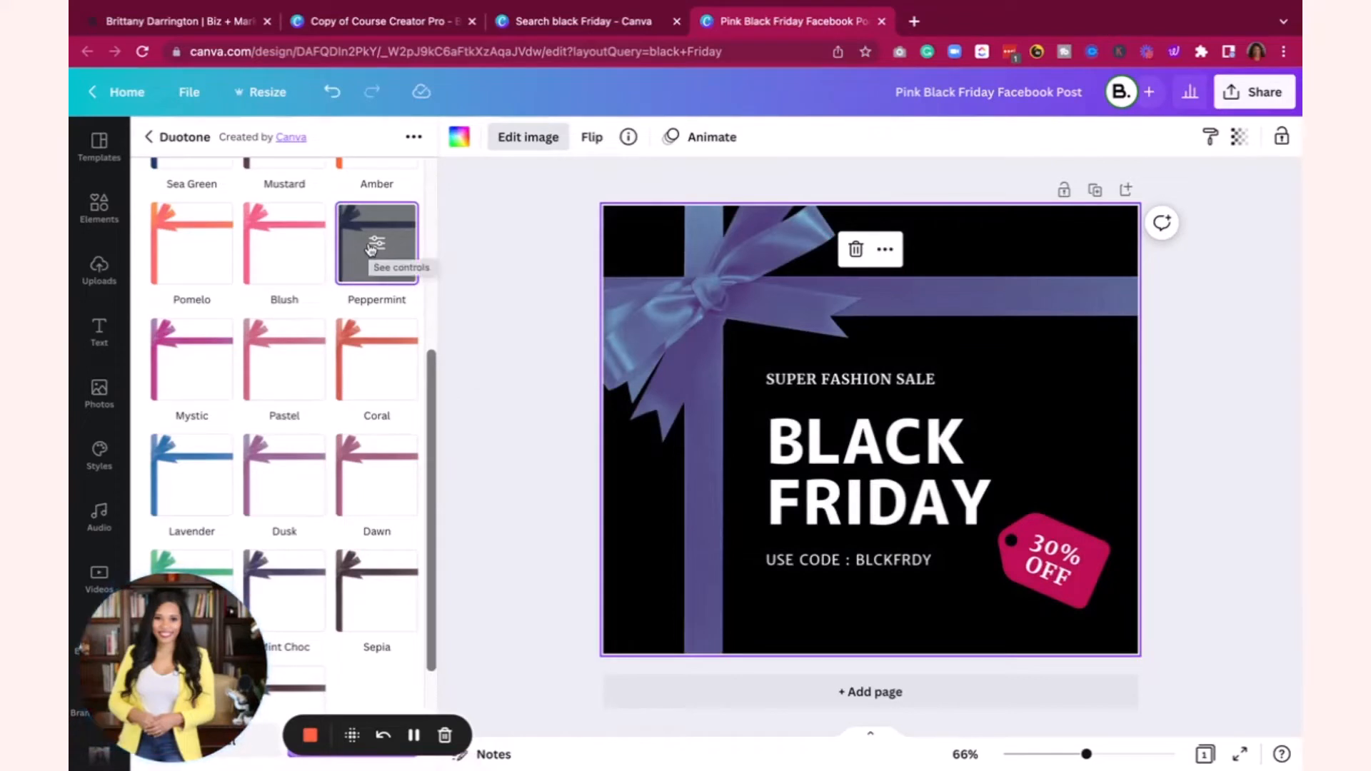
pyautogui.scroll(5, 290, 286)
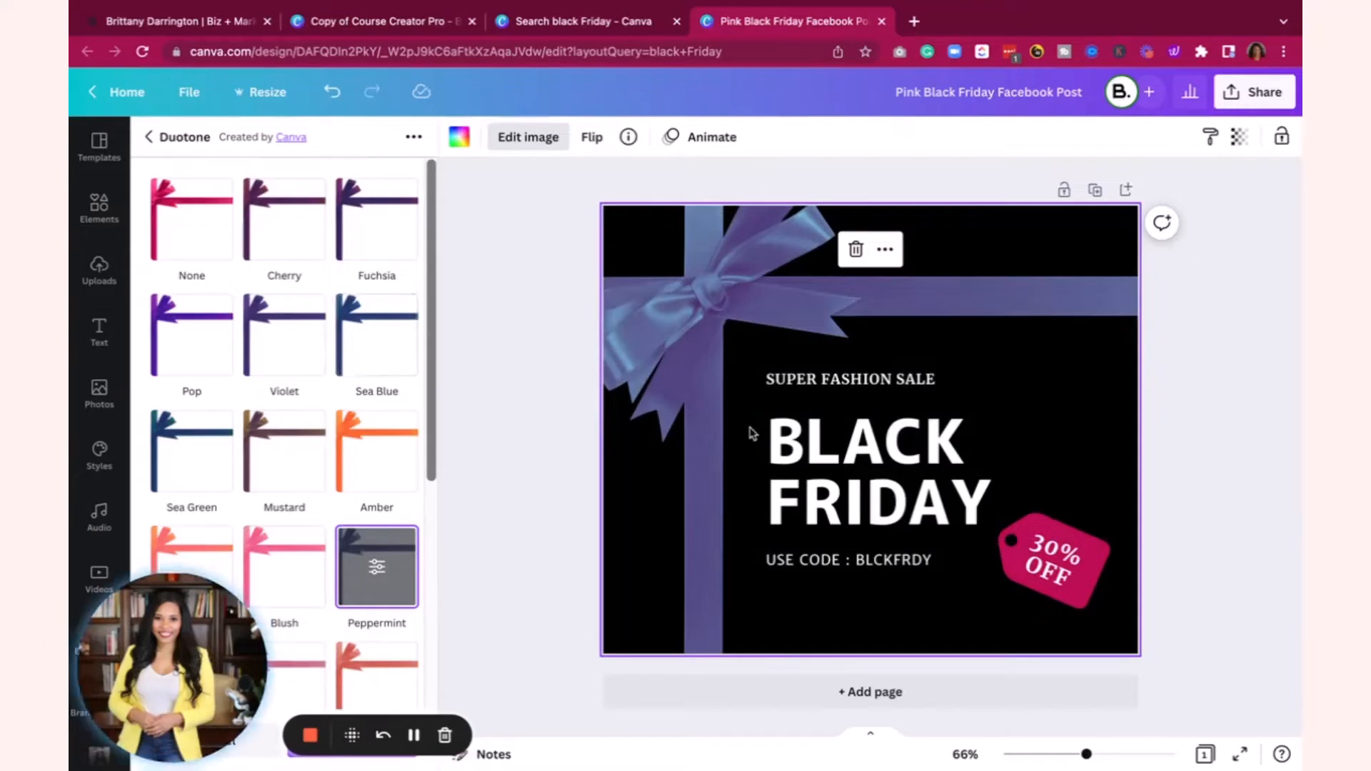
# Step: Select the whole "SUPER FASHION SALE" text line for editing
pyautogui.click(794, 378)
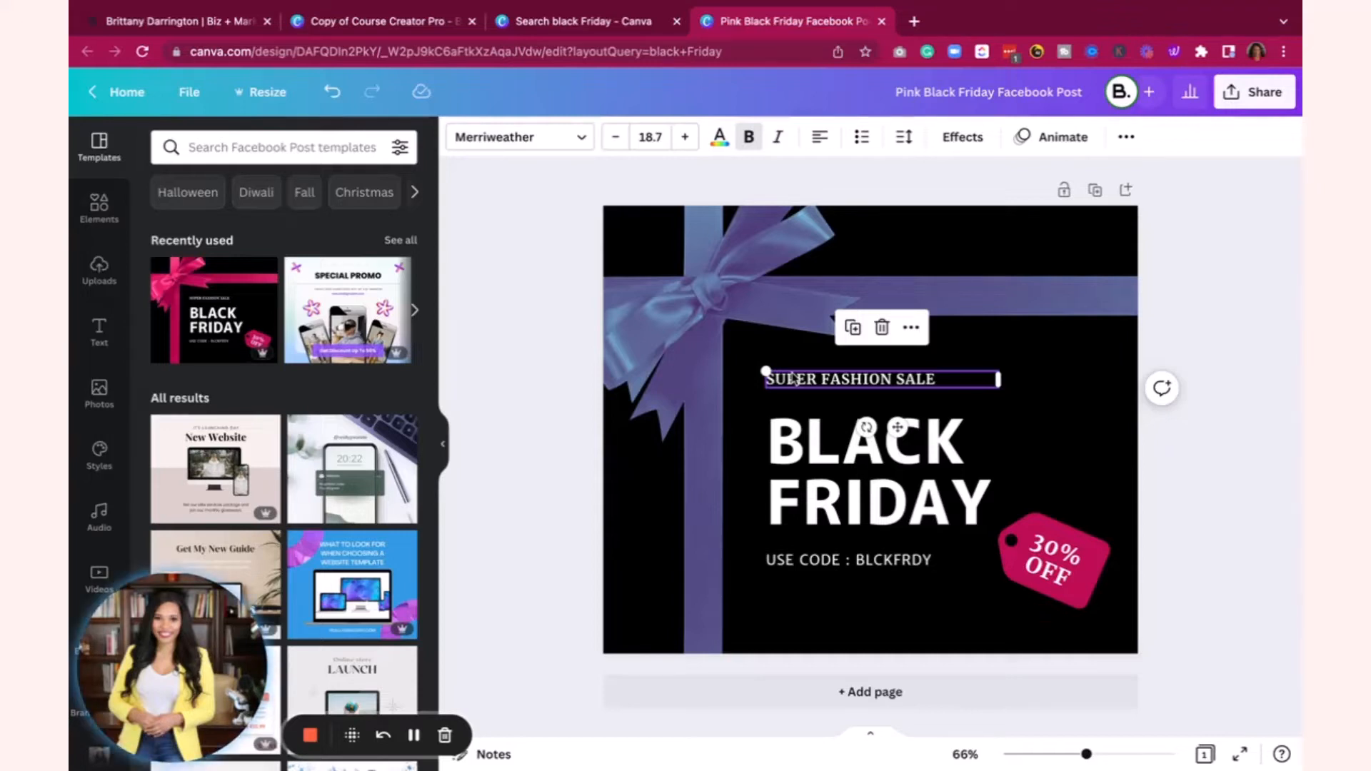
pyautogui.click(798, 394)
pyautogui.click(797, 382)
pyautogui.click(794, 379)
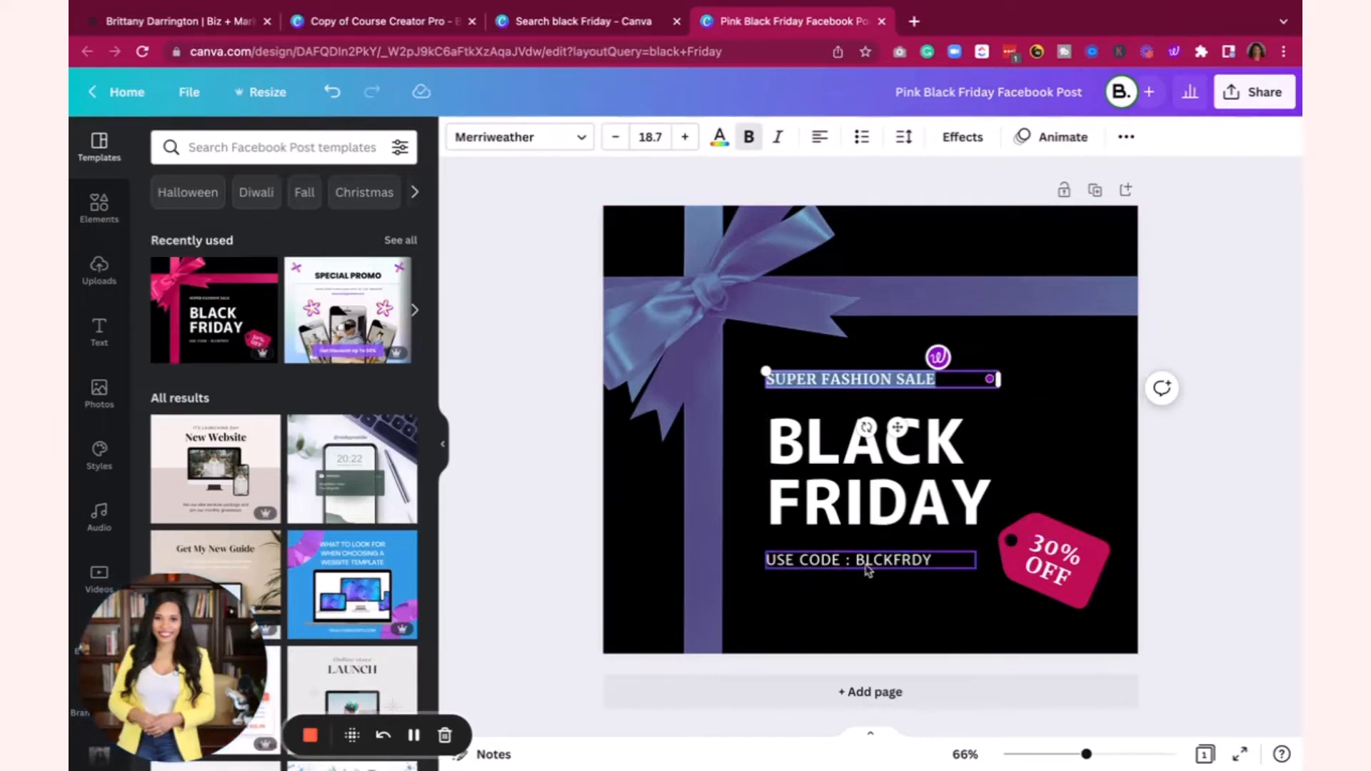
# Step: Select the 30% OFF tag graphic and view its document and brand color choices without changing the color
pyautogui.click(1070, 533)
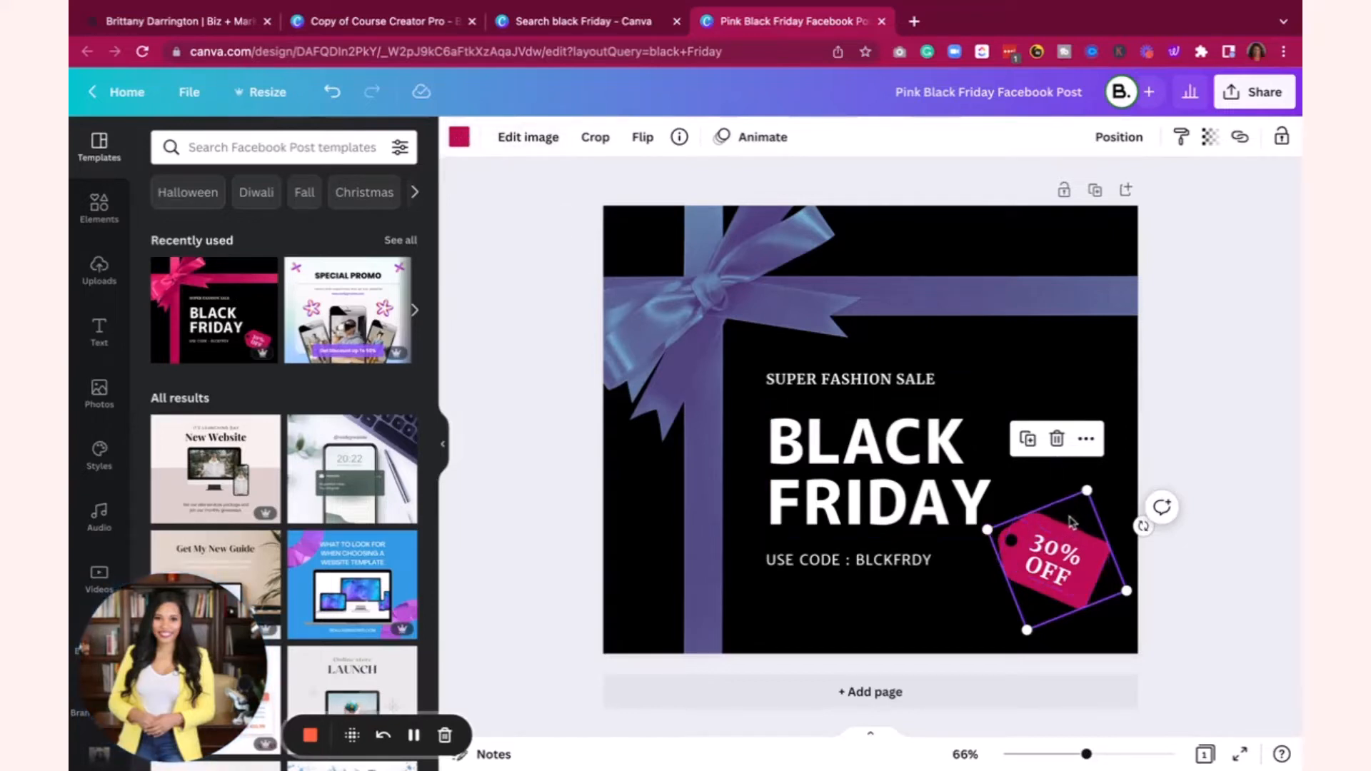
pyautogui.click(458, 141)
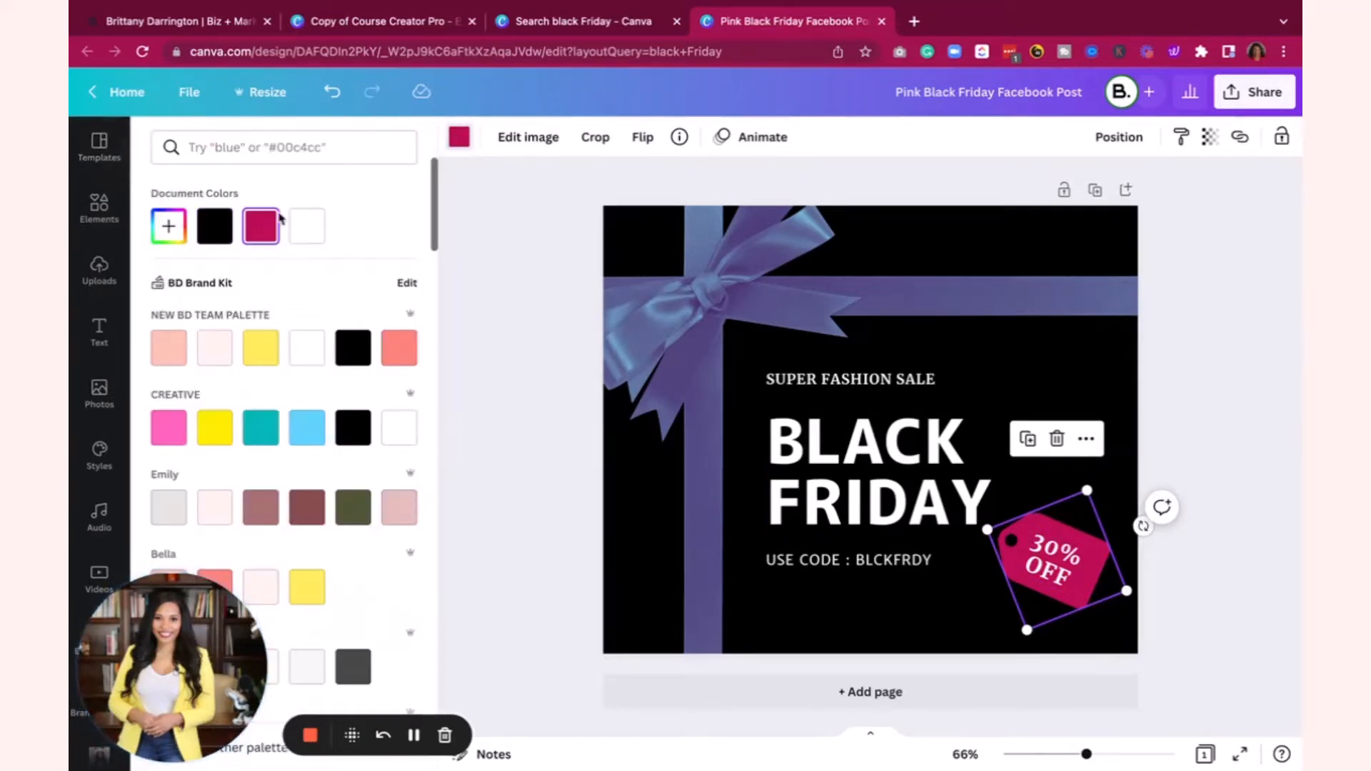
pyautogui.click(537, 258)
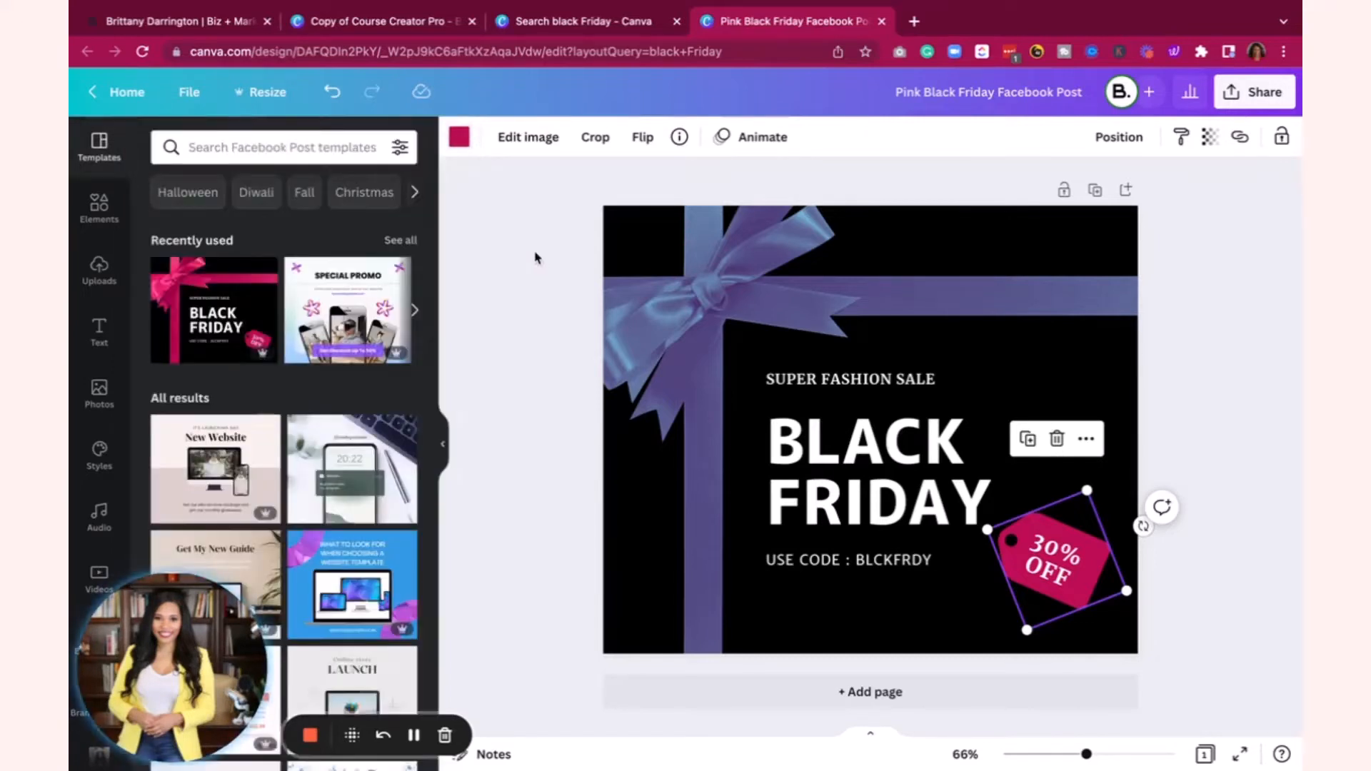
pyautogui.click(458, 137)
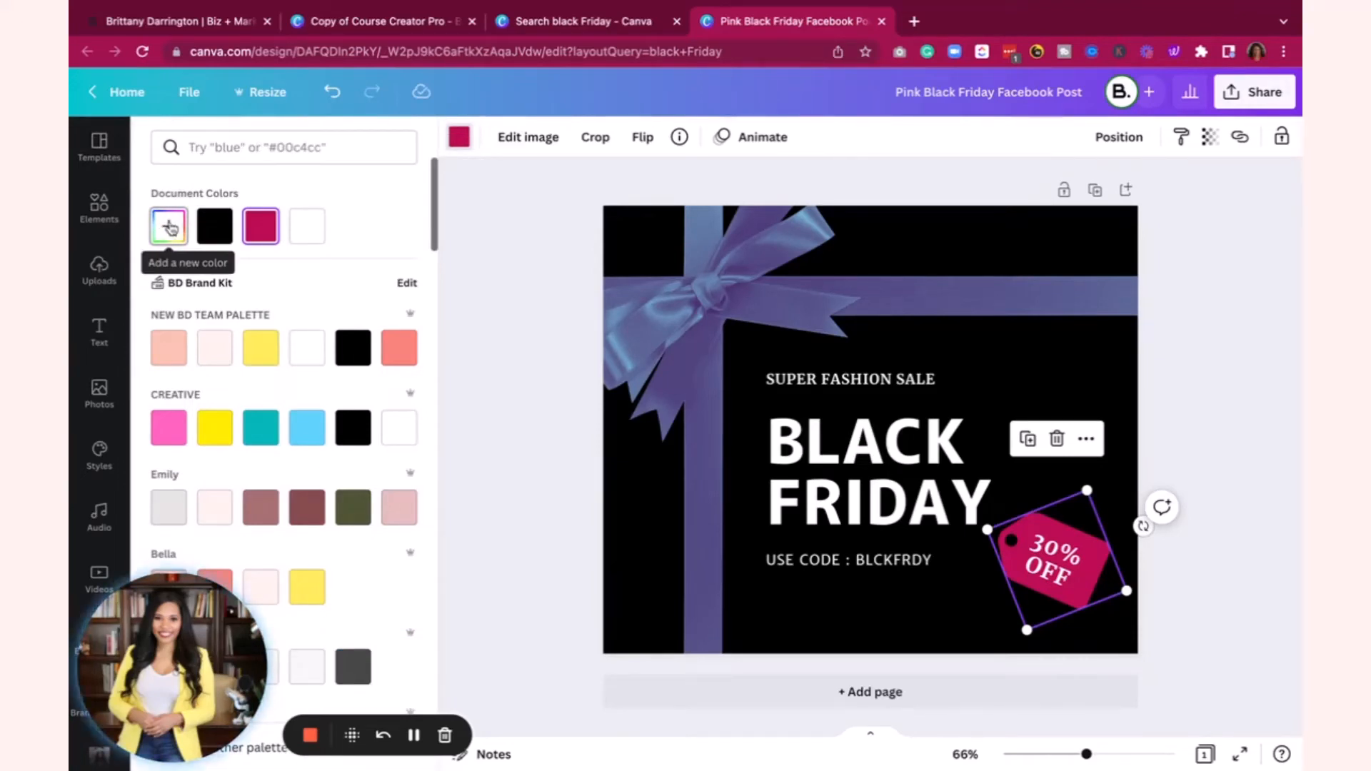
pyautogui.click(468, 283)
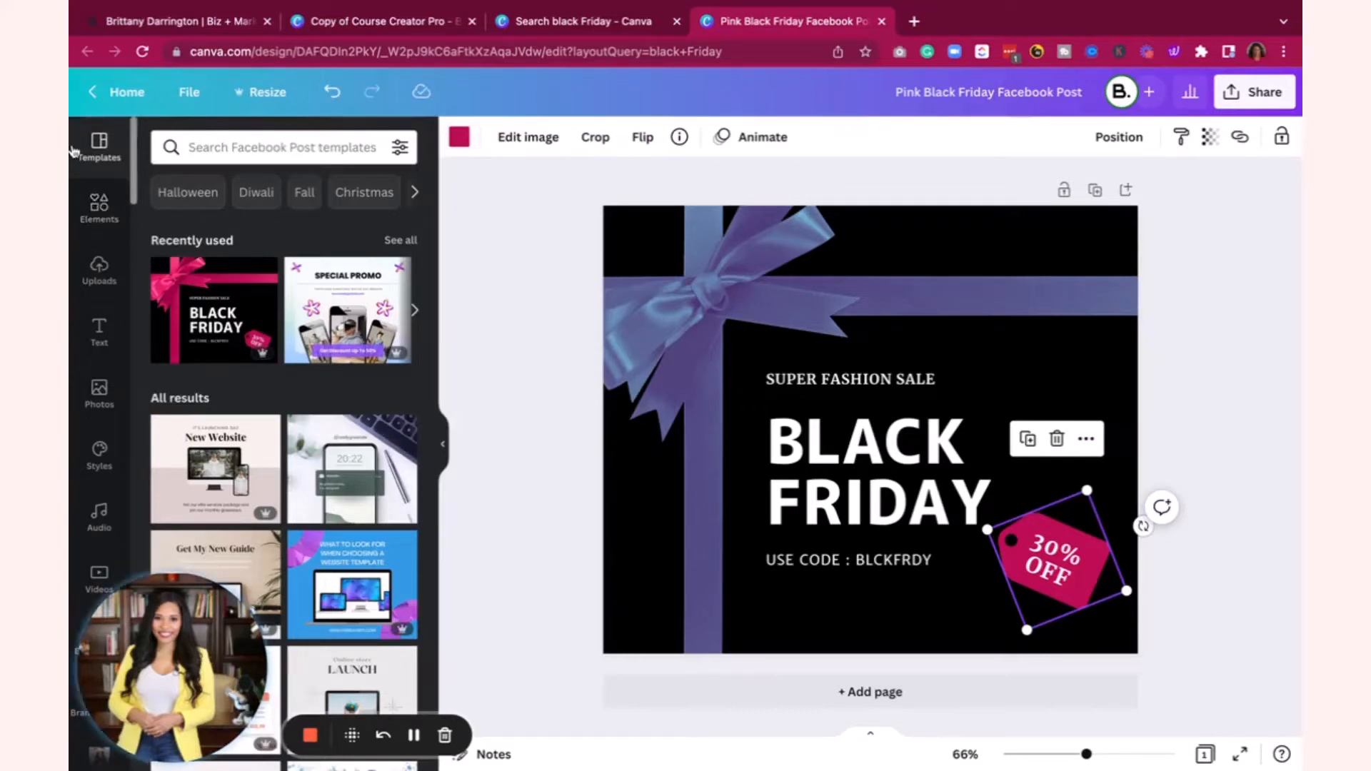
# Step: Switch to the Canva template search results and browse the range of "black friday" designs
pyautogui.click(634, 31)
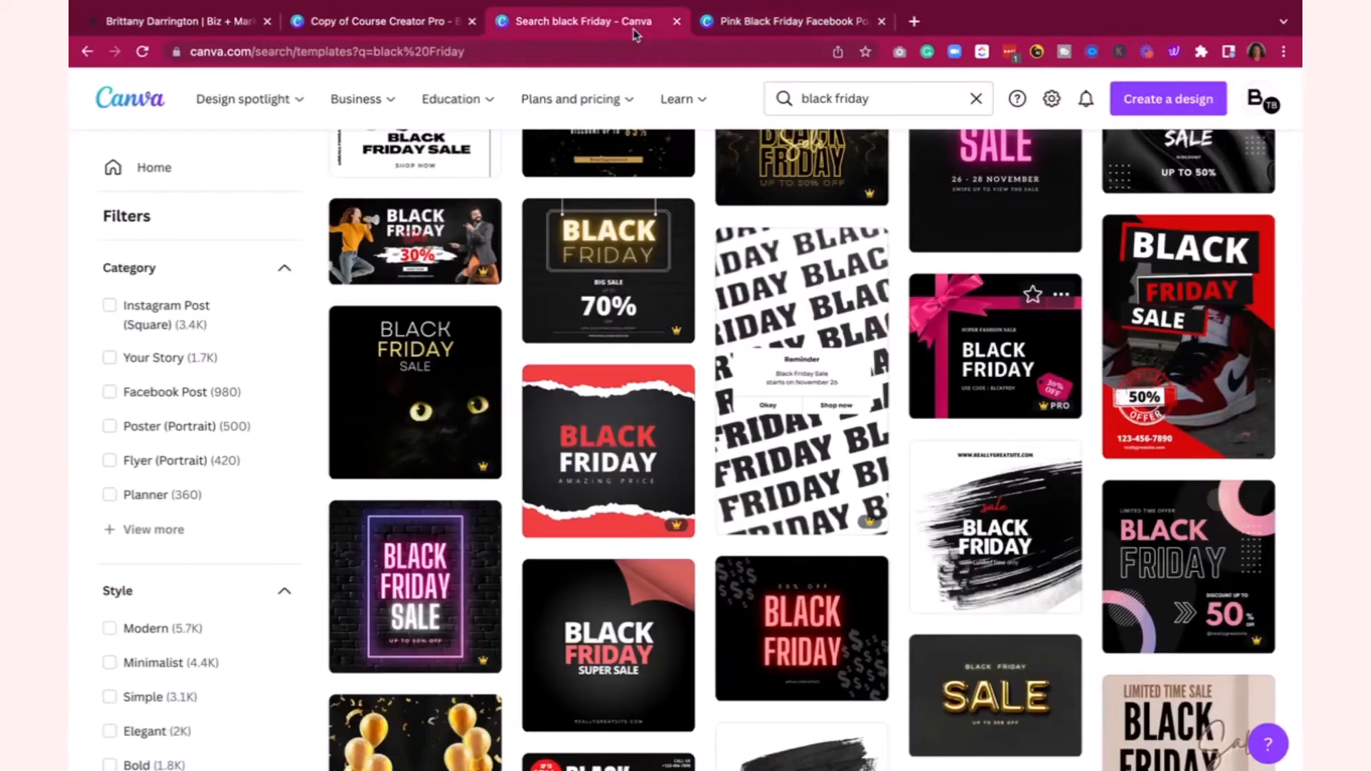
pyautogui.scroll(-2, 556, 464)
pyautogui.scroll(-3, 555, 464)
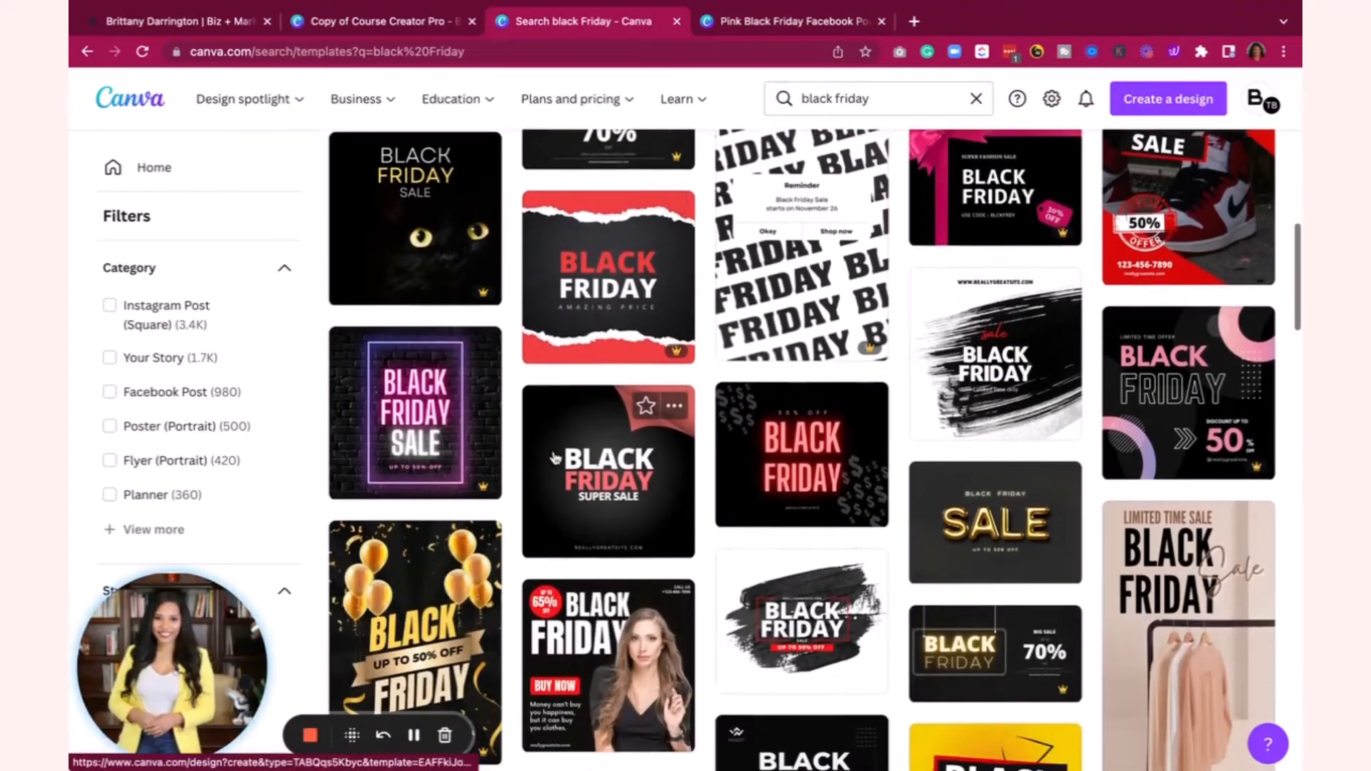
pyautogui.scroll(-5, 761, 546)
pyautogui.scroll(-15, 761, 546)
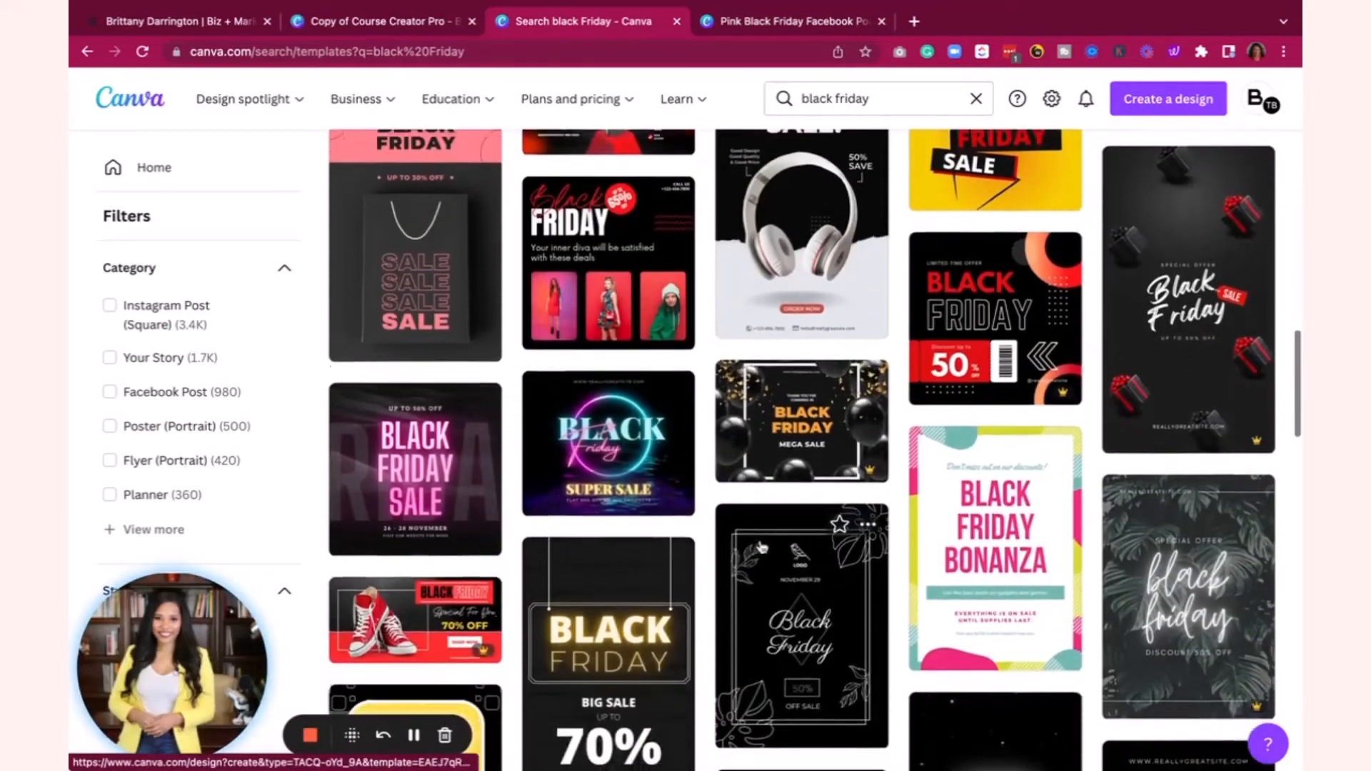
pyautogui.scroll(-15, 761, 546)
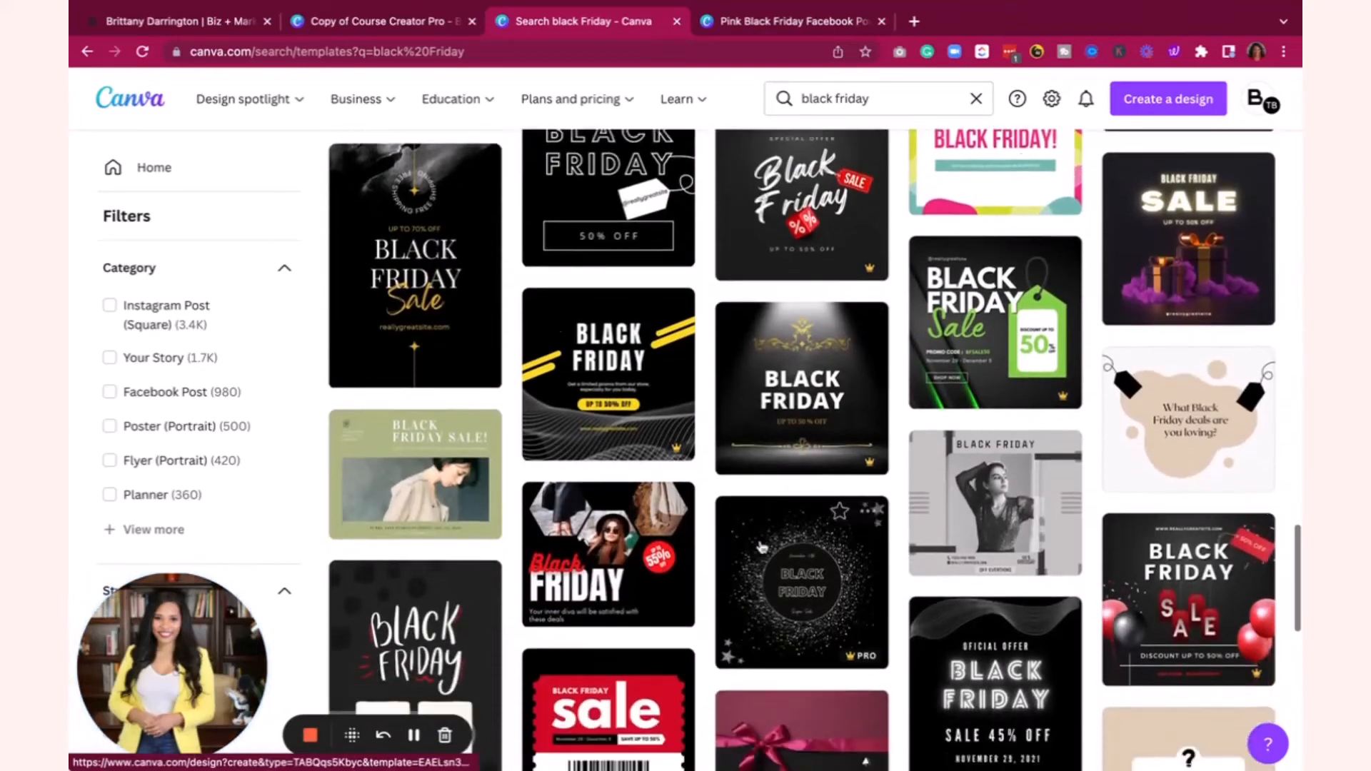
pyautogui.scroll(-1, 761, 546)
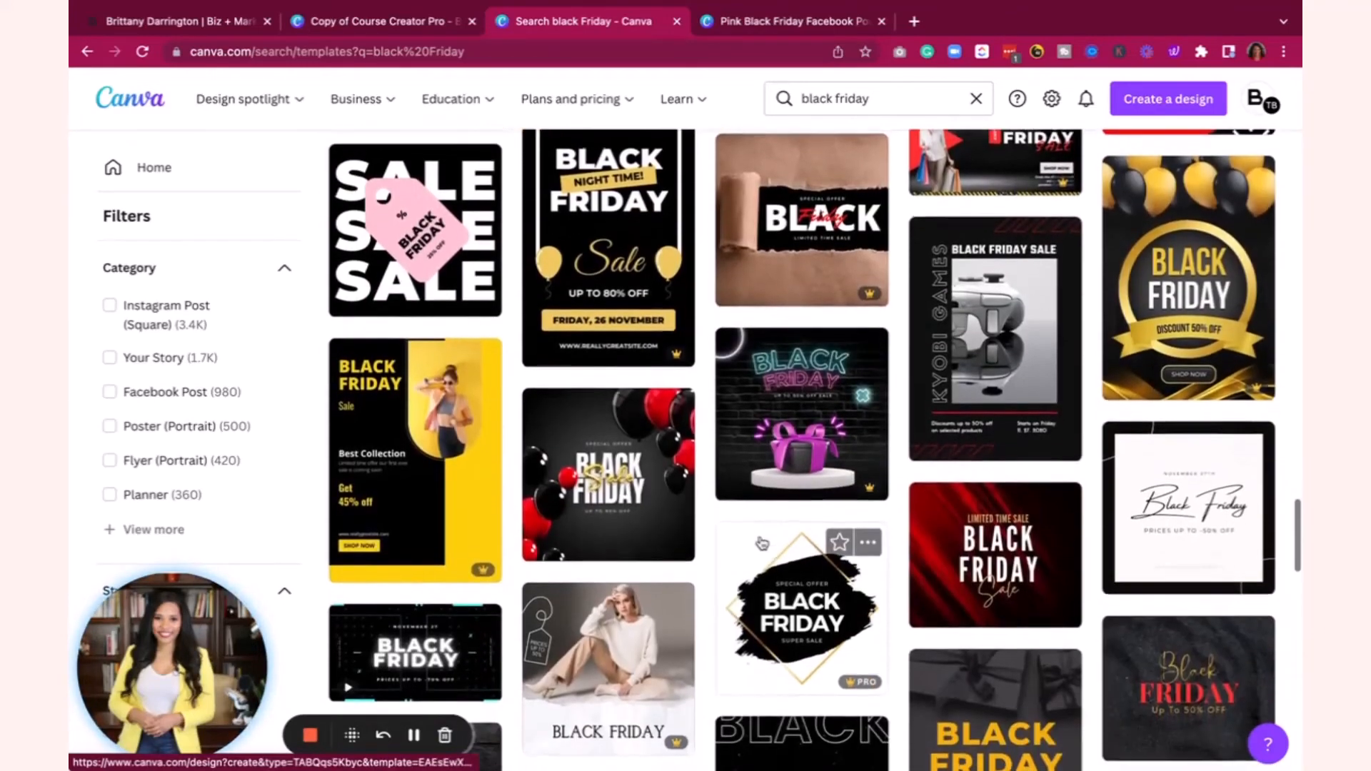
pyautogui.scroll(-4, 761, 542)
pyautogui.scroll(-3, 762, 541)
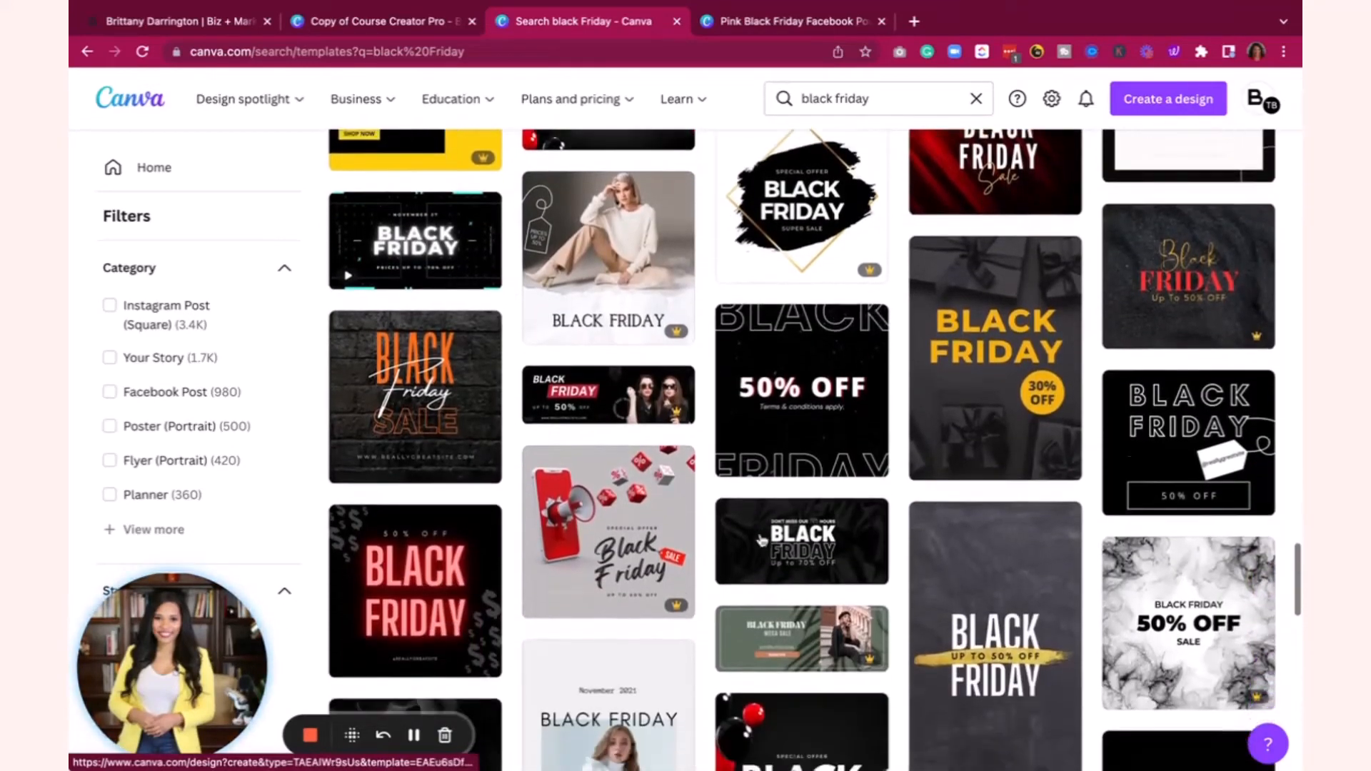
pyautogui.scroll(-5, 664, 466)
pyautogui.scroll(-10, 664, 466)
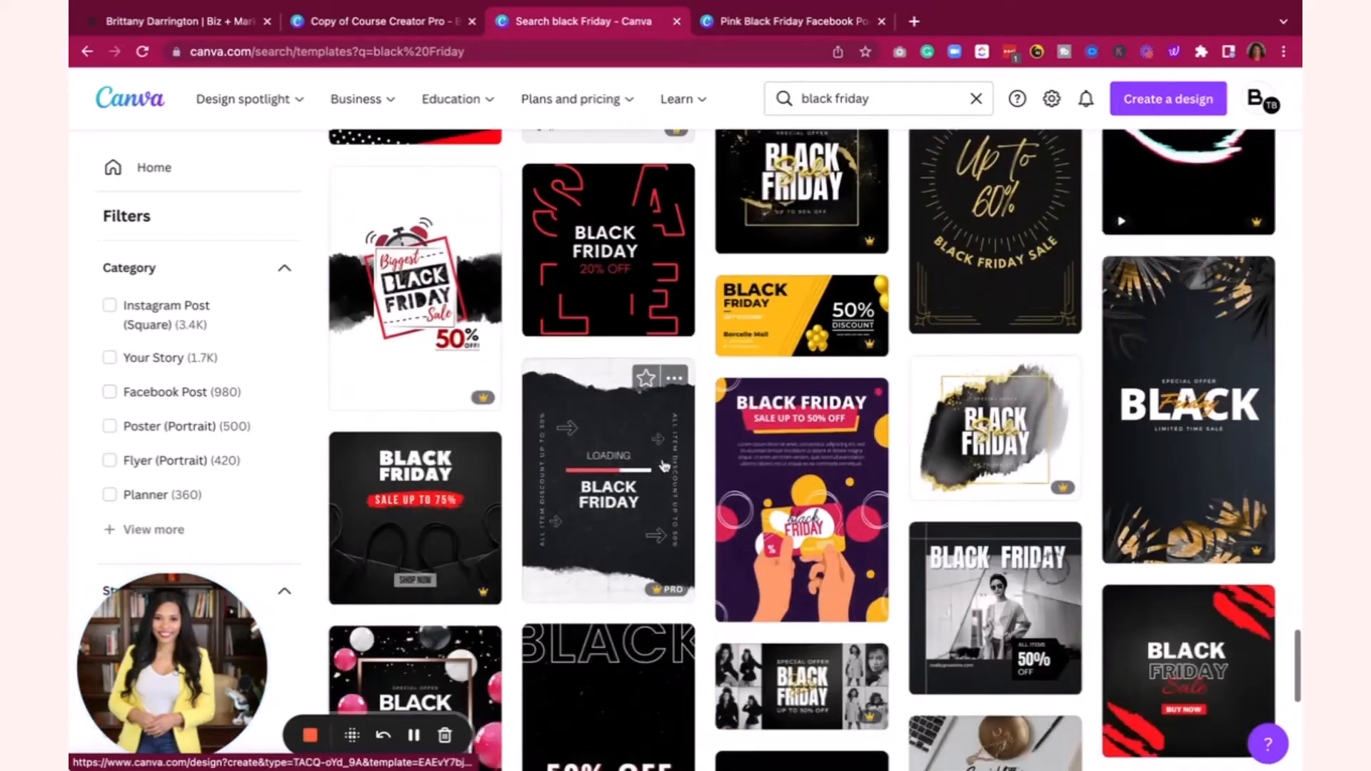
pyautogui.scroll(-8, 664, 466)
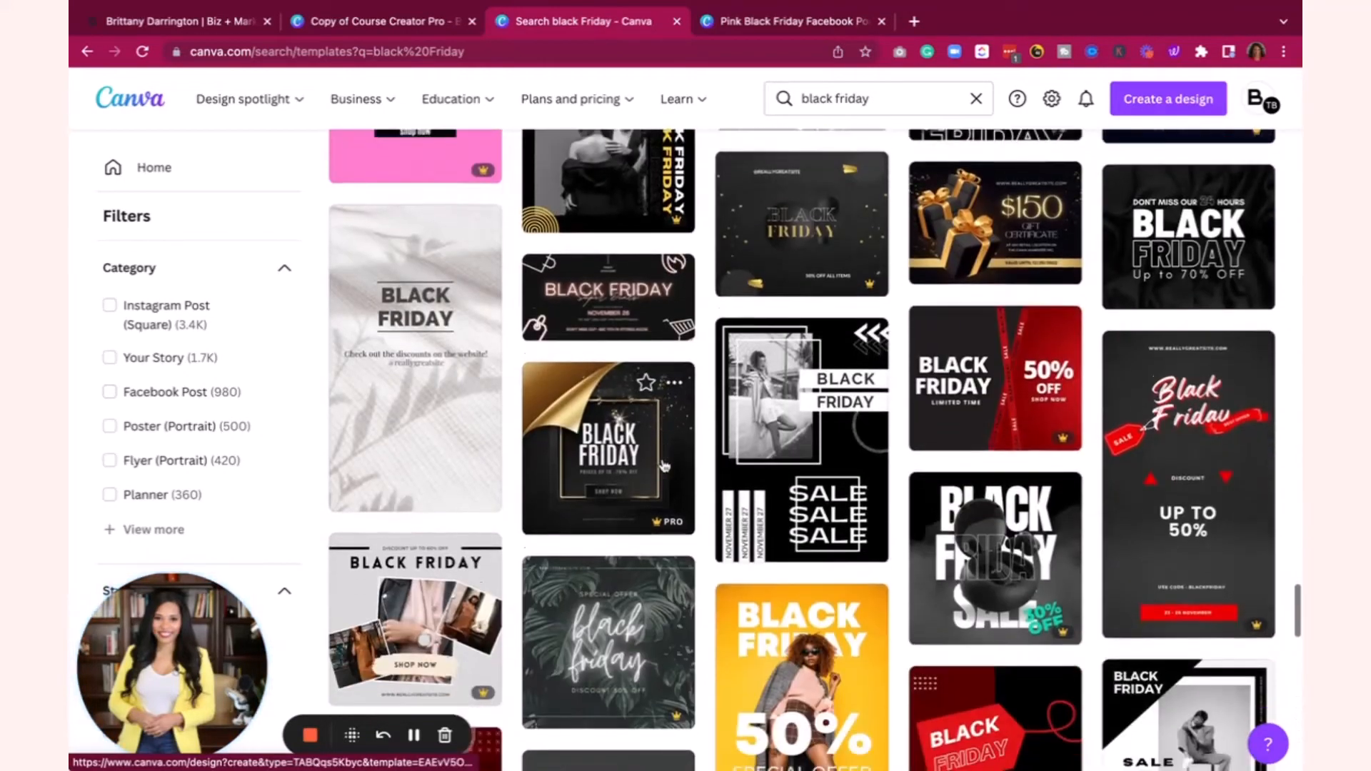
pyautogui.scroll(-6, 664, 466)
pyautogui.scroll(-8, 664, 466)
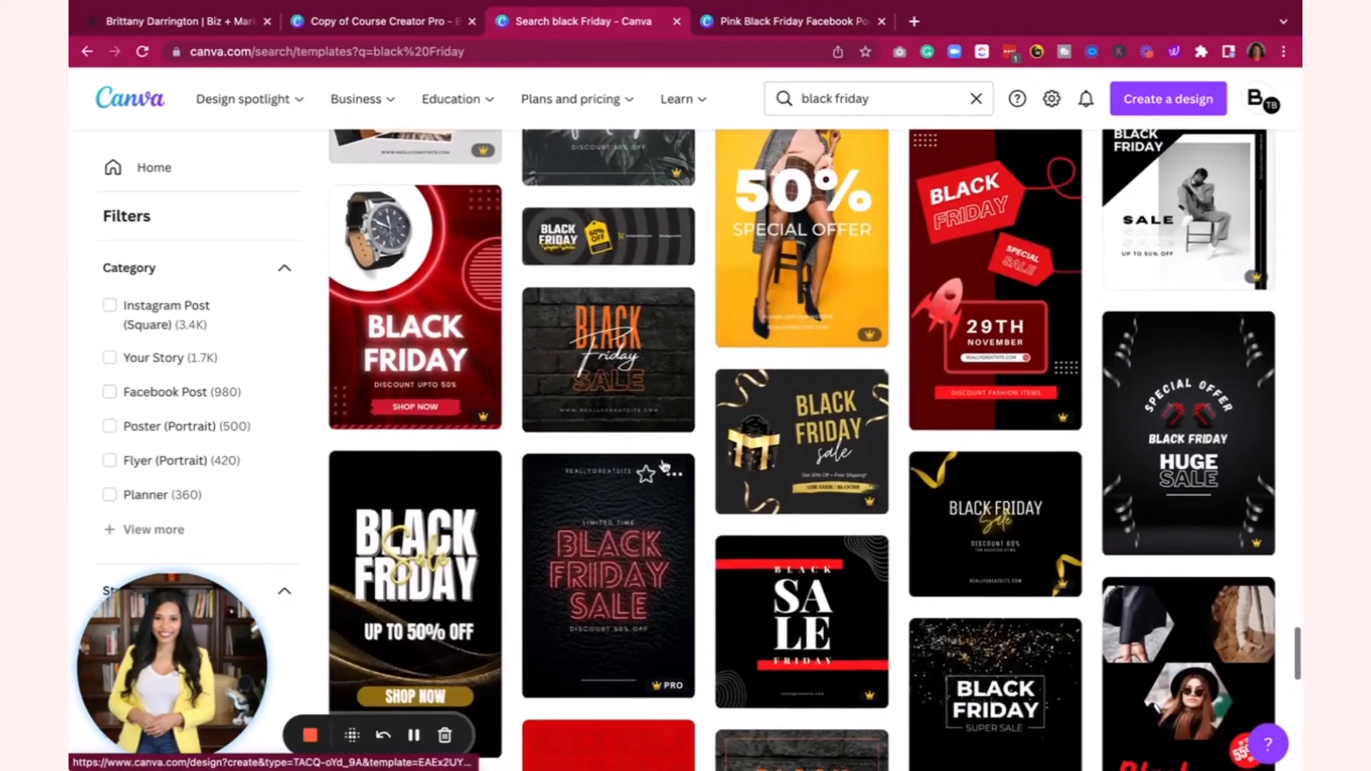
pyautogui.scroll(-5, 662, 454)
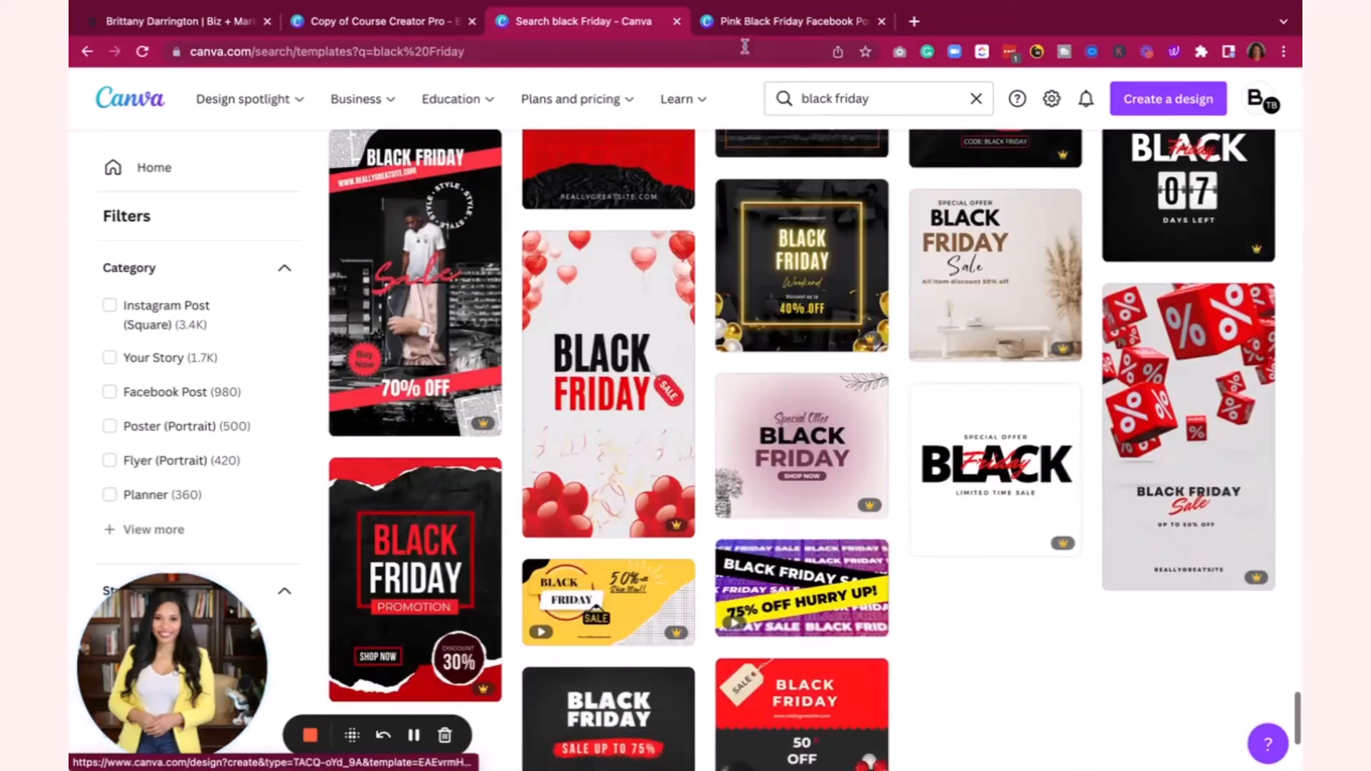
# Step: Return to the Facebook post design, search the elements for "laptop", and add the silver laptop with a black screen
pyautogui.click(785, 22)
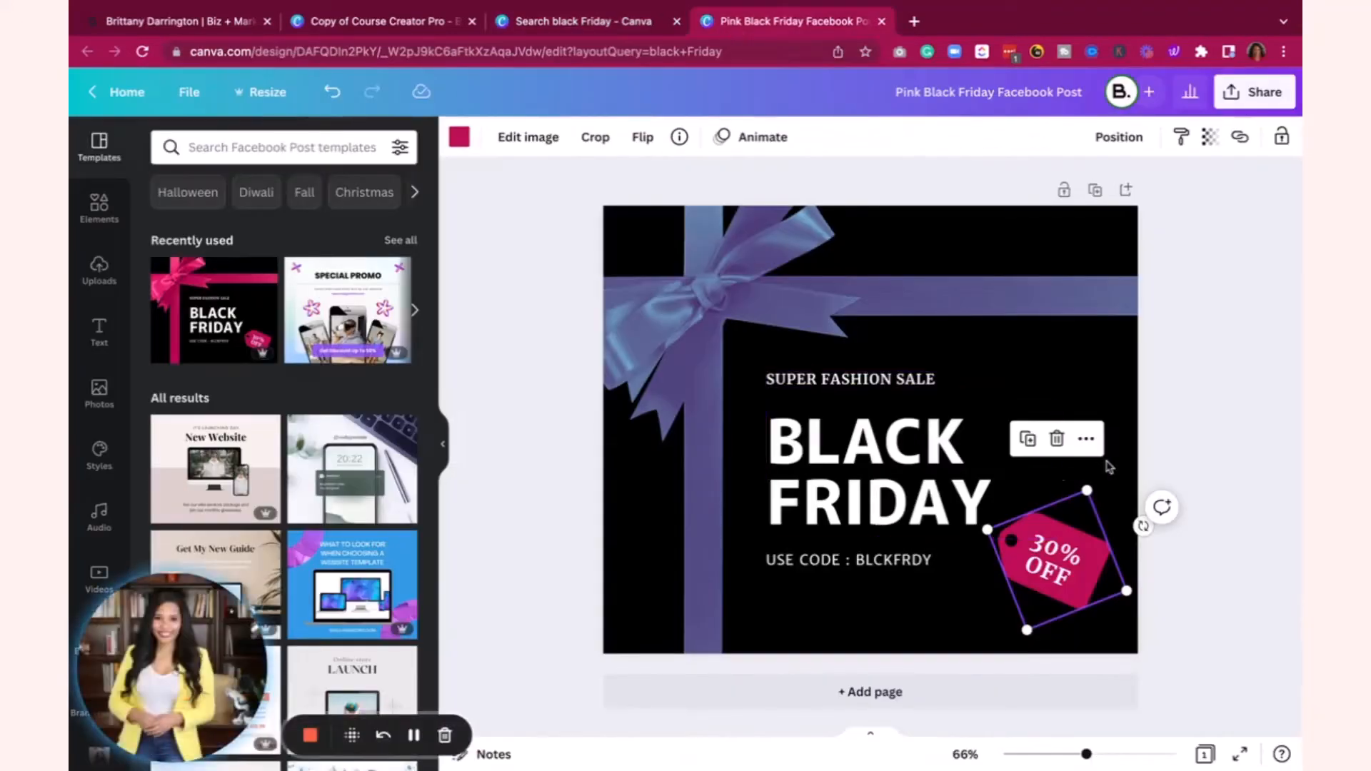
pyautogui.click(100, 205)
pyautogui.click(229, 149)
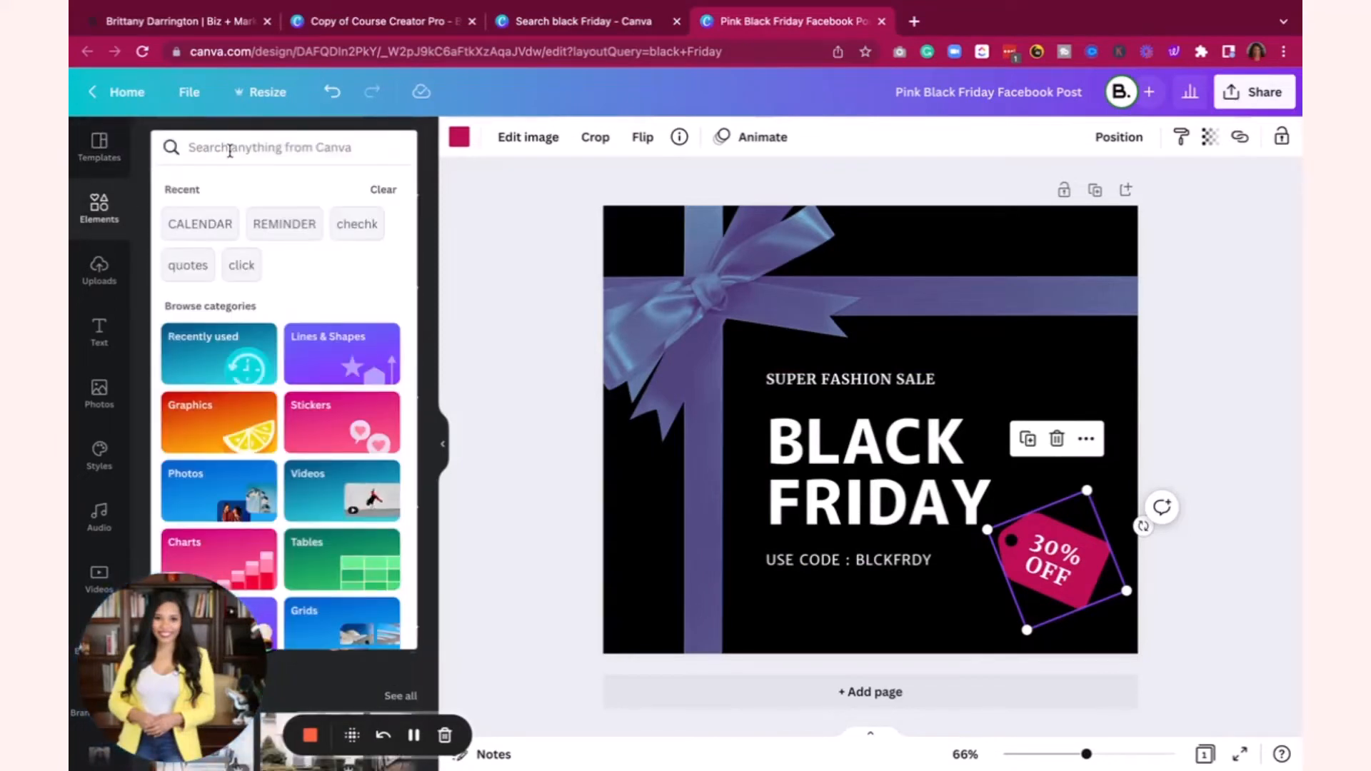
pyautogui.write('laptop')
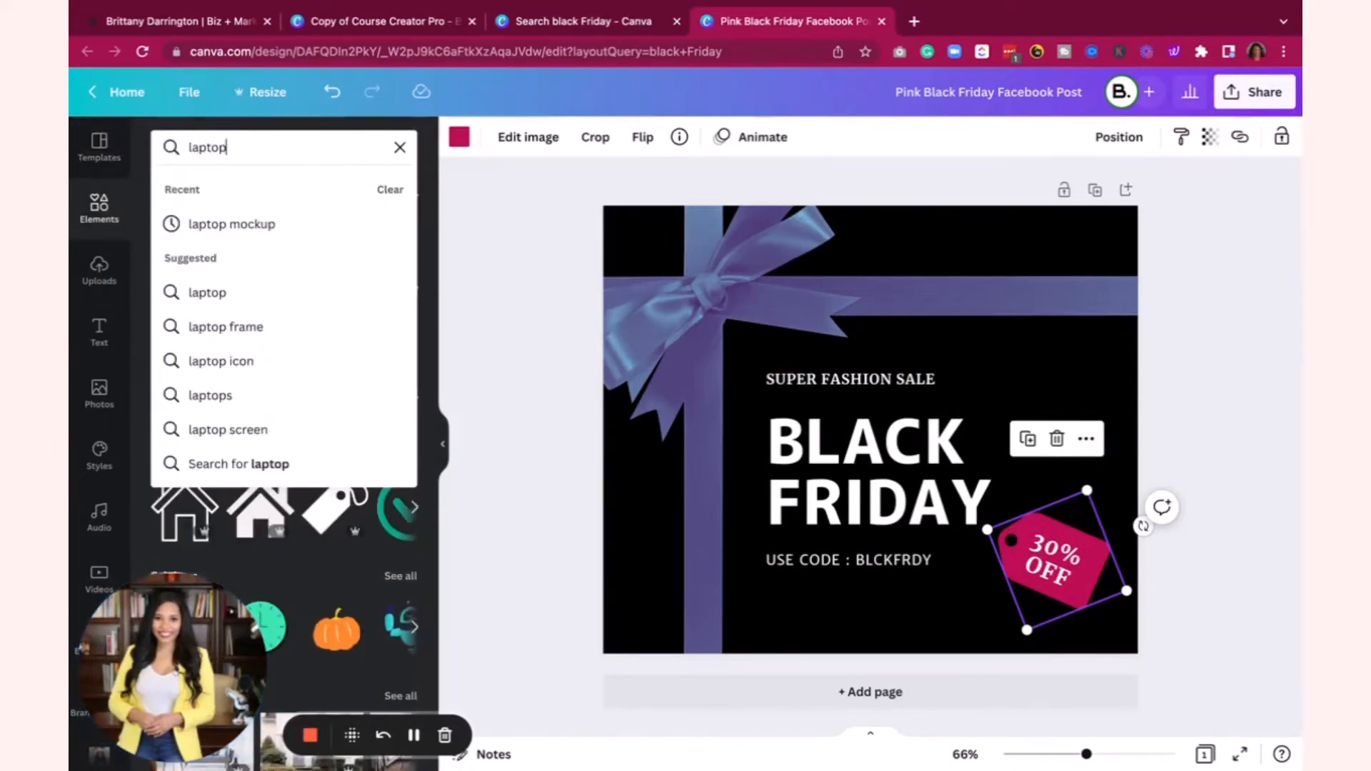
pyautogui.press('Return')
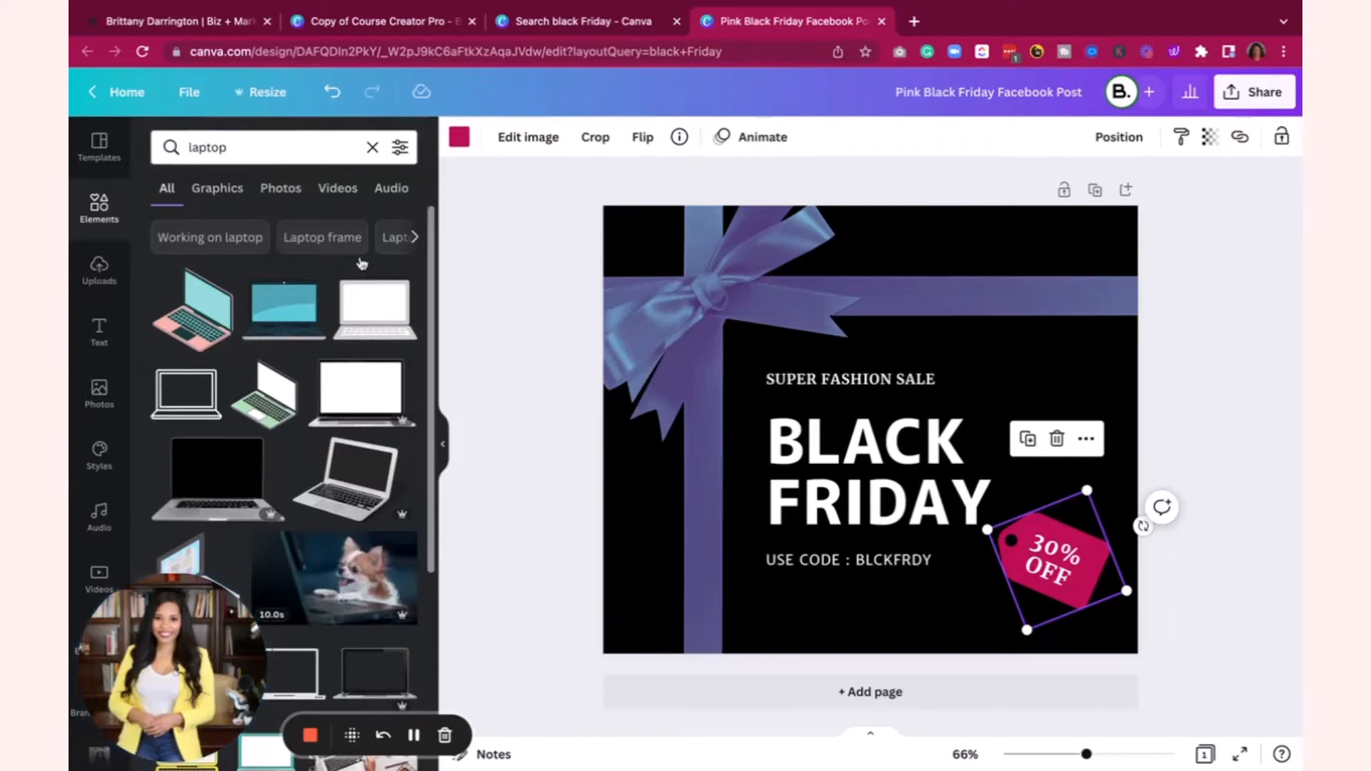
pyautogui.scroll(-10, 253, 439)
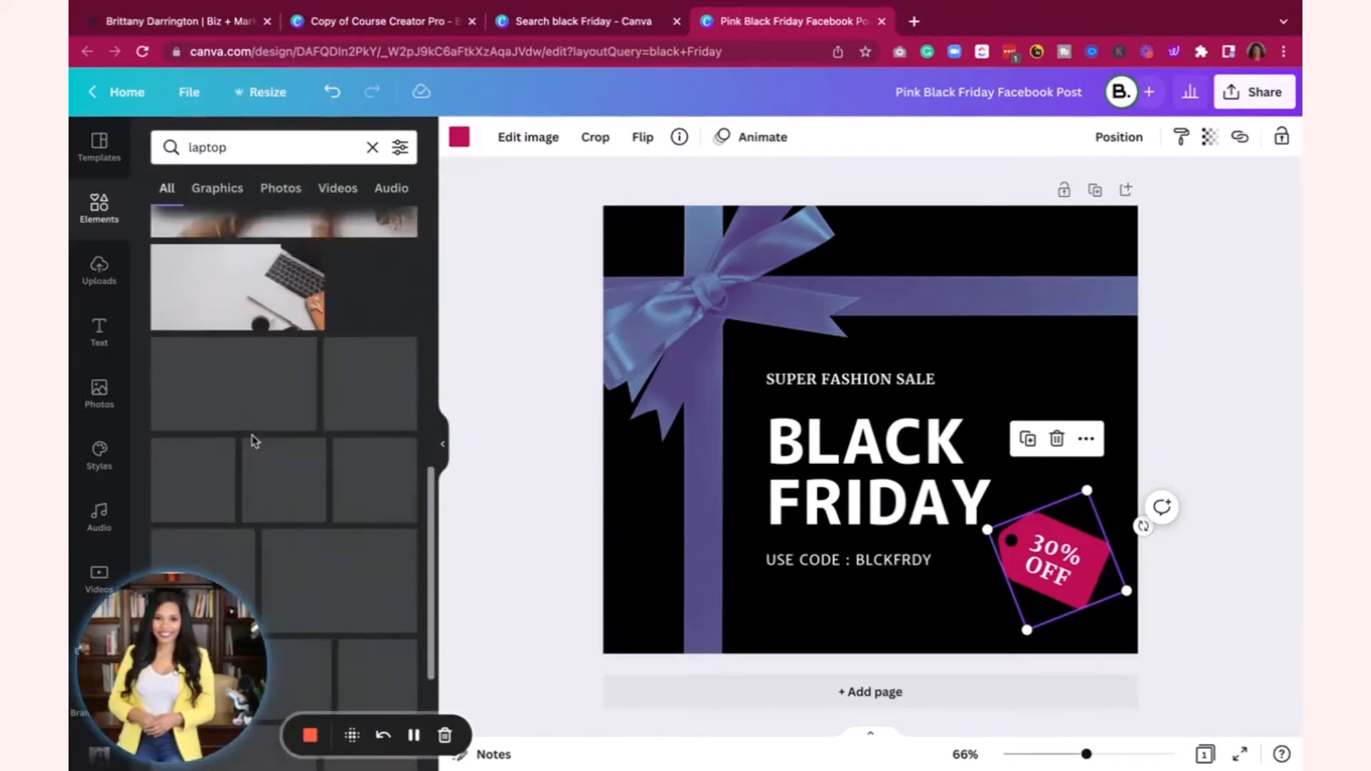
pyautogui.scroll(10, 252, 439)
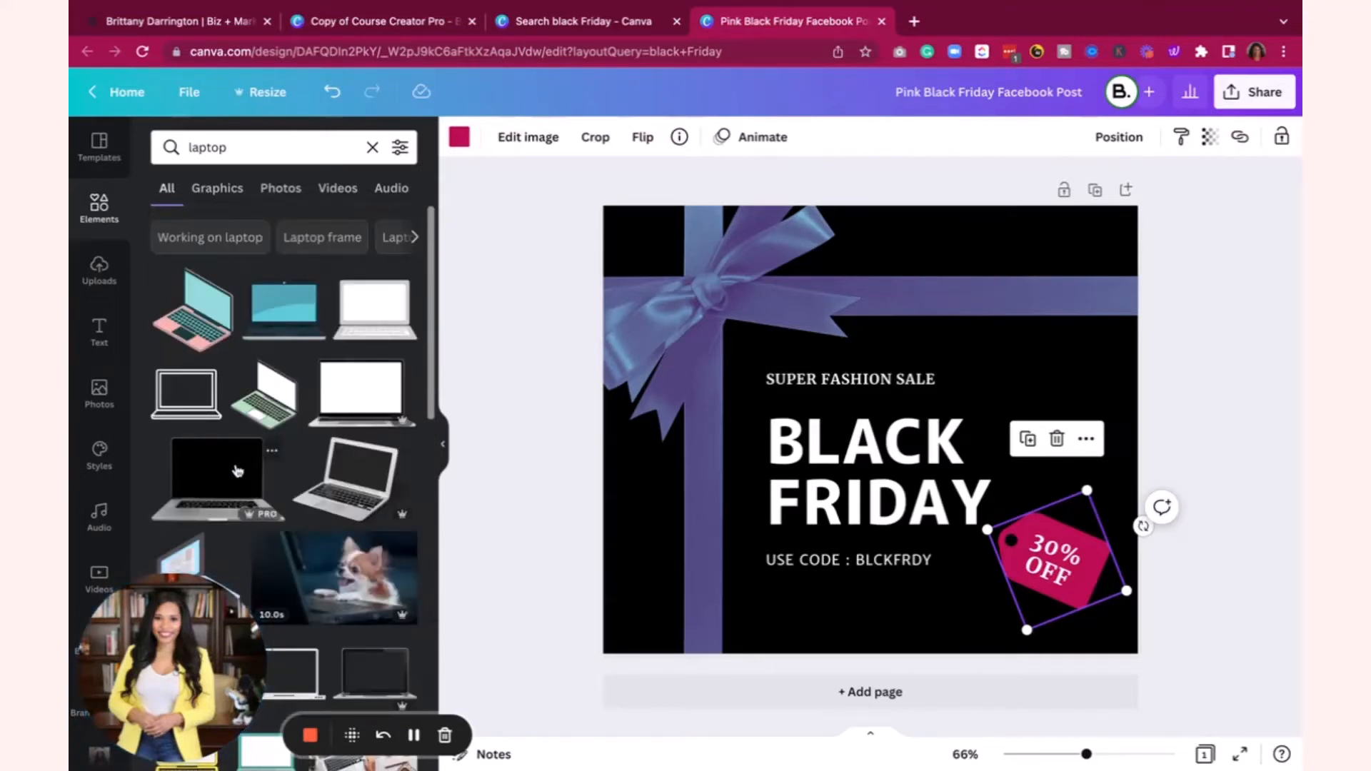
pyautogui.click(256, 508)
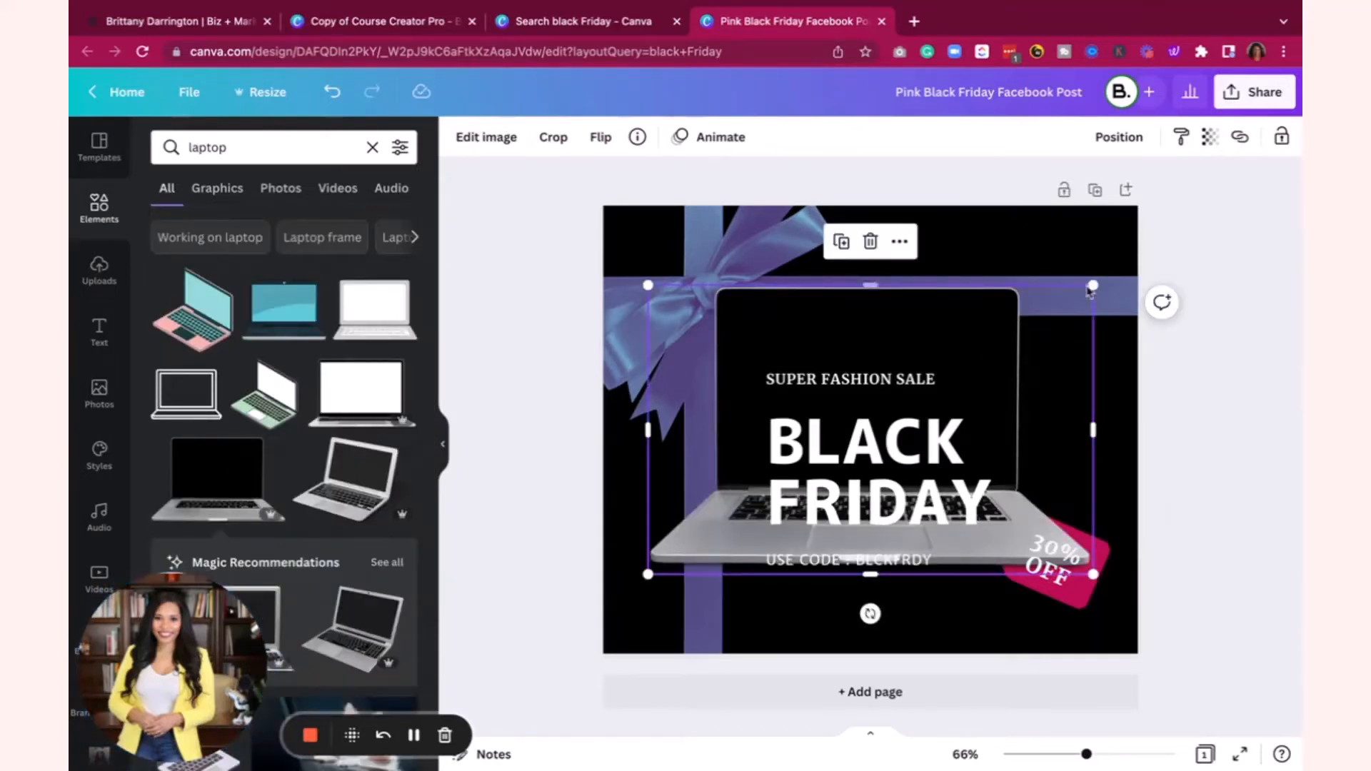
# Step: Resize the laptop image so that it spans the full width of the post
pyautogui.moveTo(1092, 285); pyautogui.dragTo(1031, 327)
pyautogui.moveTo(958, 357); pyautogui.dragTo(992, 386)
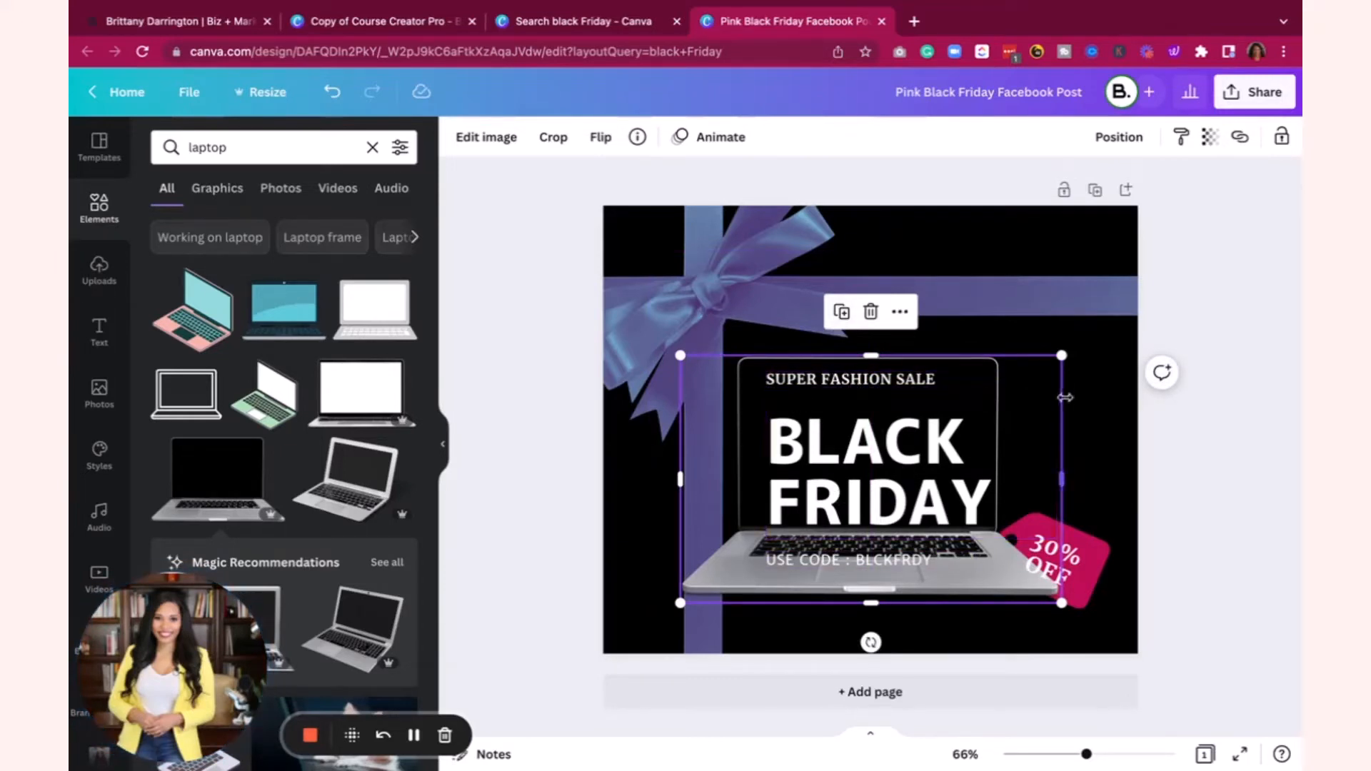
pyautogui.moveTo(1061, 355); pyautogui.dragTo(1137, 305)
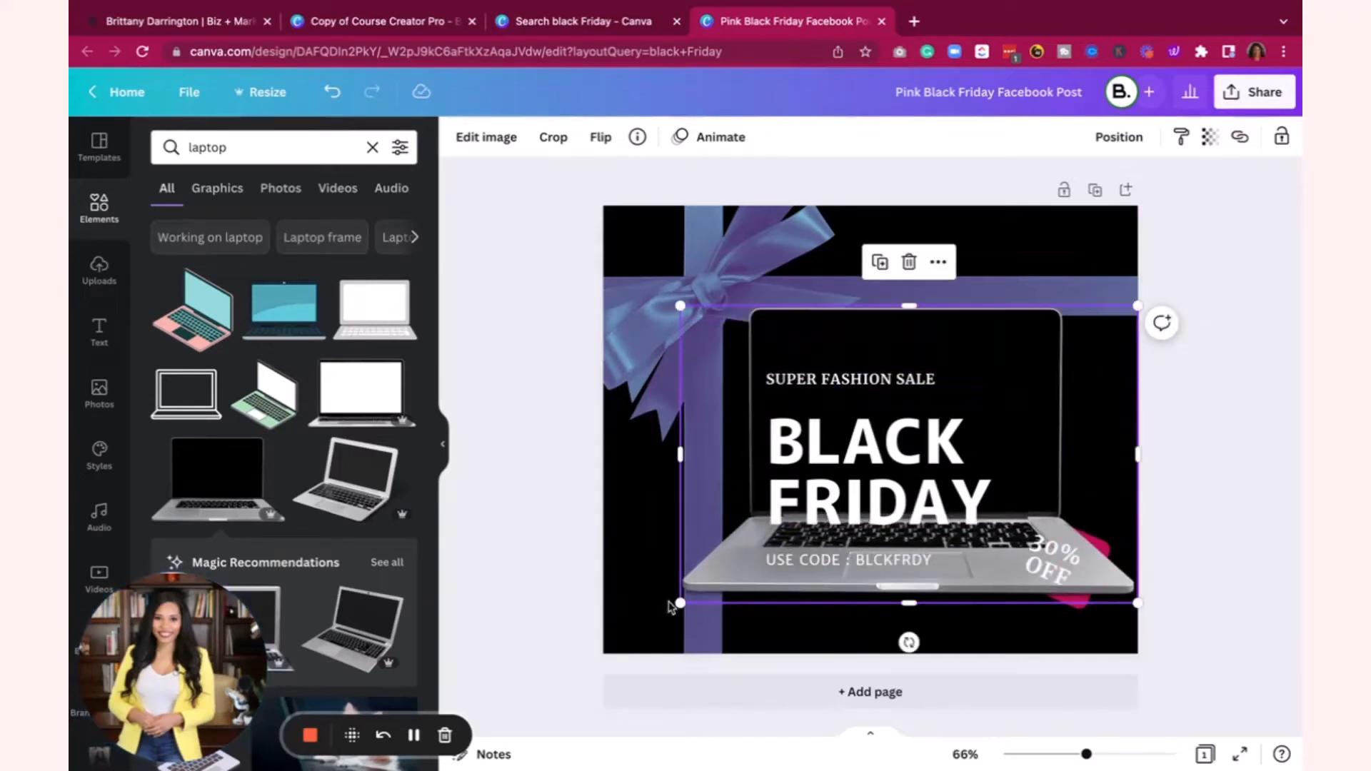
pyautogui.moveTo(670, 607); pyautogui.dragTo(594, 656)
# Step: Move the laptop image slightly up so black background shows beneath its base
pyautogui.click(857, 483)
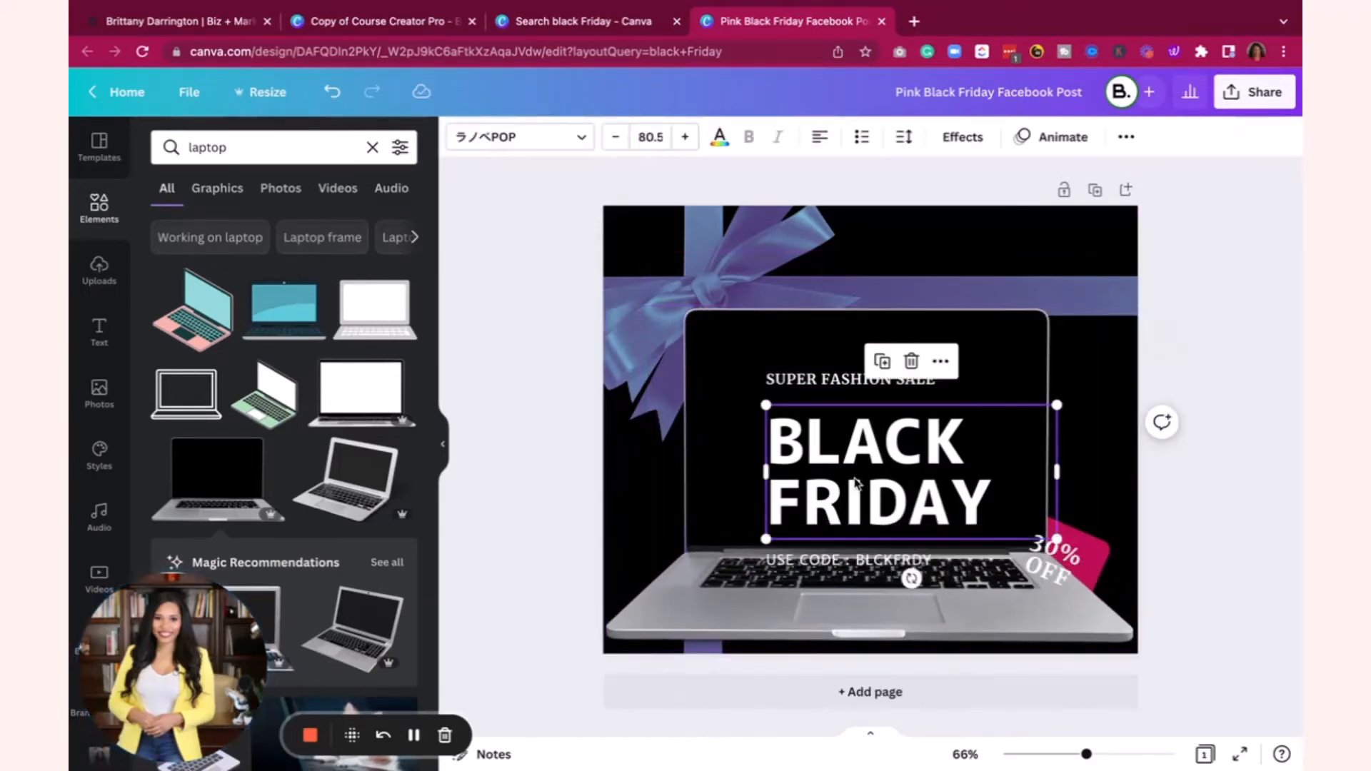
pyautogui.keyDown('shift'); pyautogui.click(821, 378); pyautogui.keyUp('shift')
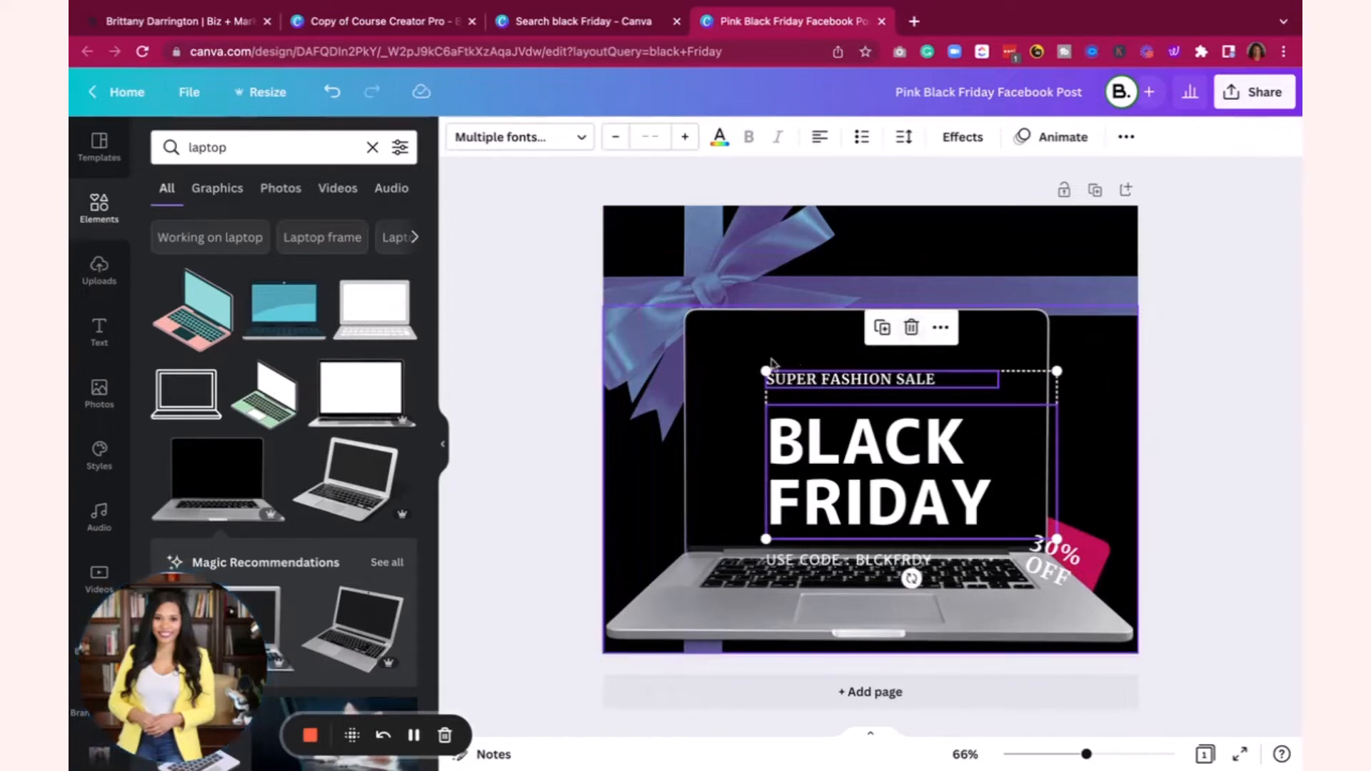
pyautogui.click(751, 347)
pyautogui.moveTo(751, 348); pyautogui.dragTo(756, 309)
# Step: Move the "SUPER FASHION SALE" and "USE CODE : BLCKFRDY" lines together up onto the laptop screen
pyautogui.click(825, 379)
pyautogui.keyDown('shift'); pyautogui.click(820, 439); pyautogui.keyUp('shift')
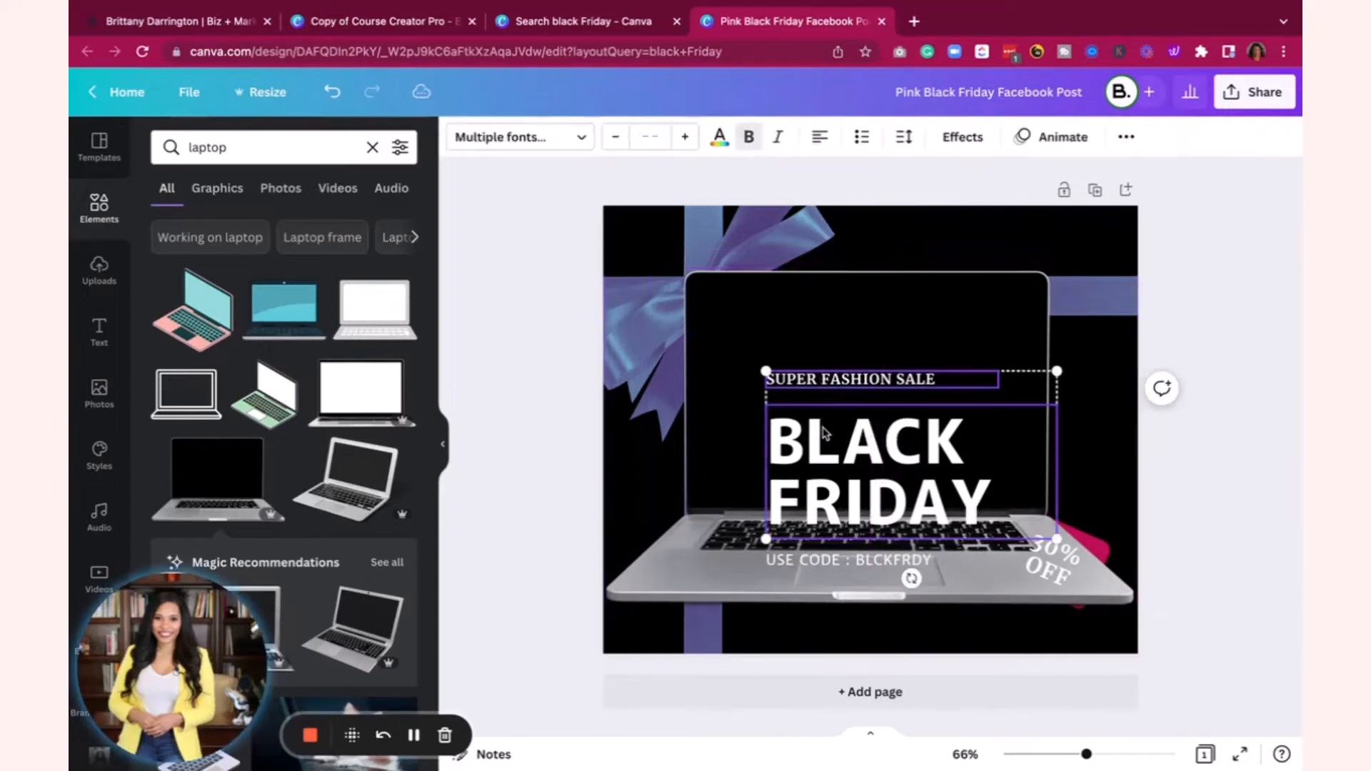
pyautogui.keyDown('shift'); pyautogui.click(820, 564); pyautogui.keyUp('shift')
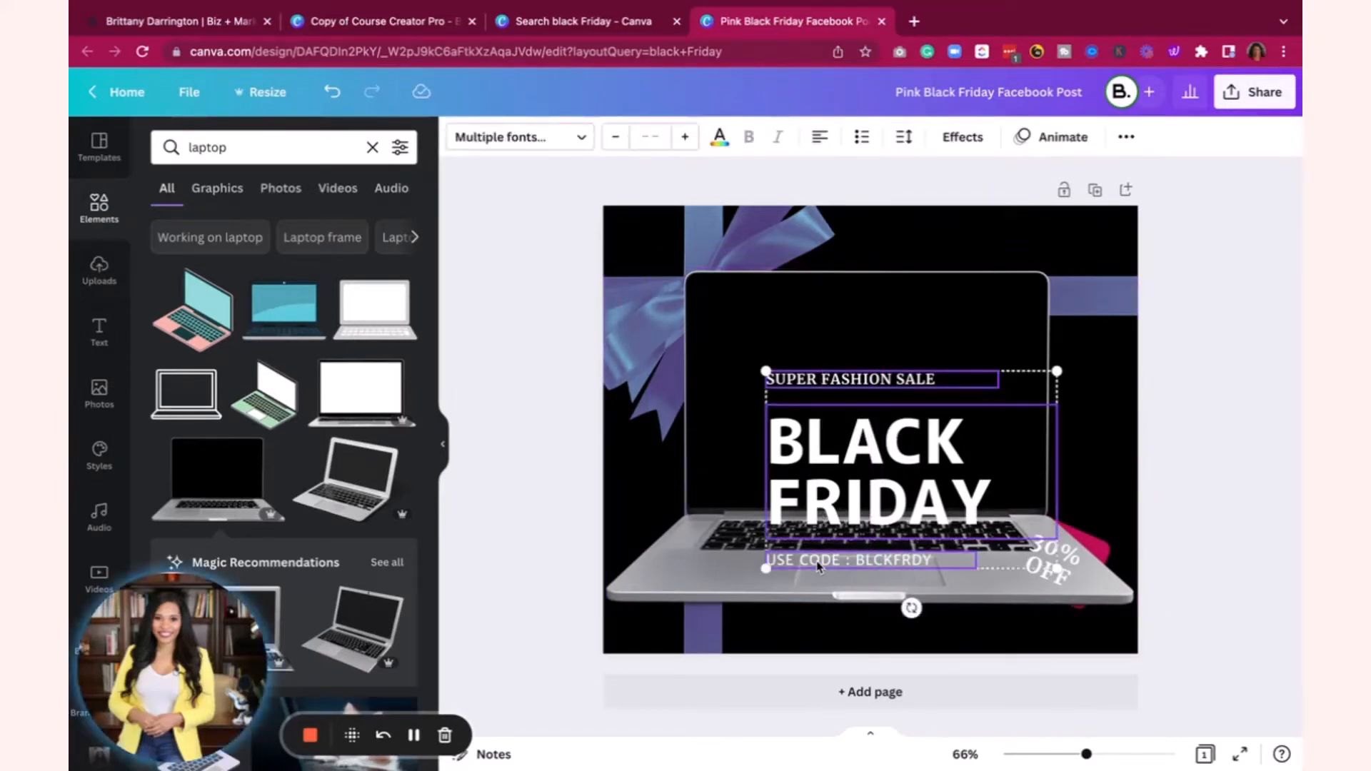
pyautogui.keyDown('shift'); pyautogui.click(908, 462); pyautogui.keyUp('shift')
pyautogui.moveTo(907, 460); pyautogui.dragTo(772, 336)
# Step: Position the "BLACK FRIDAY" heading on the laptop screen, between the two smaller text lines and horizontally centered on the page
pyautogui.keyDown('shift'); pyautogui.click(899, 446); pyautogui.keyUp('shift')
pyautogui.keyDown('shift'); pyautogui.click(854, 326); pyautogui.keyUp('shift')
pyautogui.moveTo(854, 326); pyautogui.dragTo(794, 409)
pyautogui.click(971, 315)
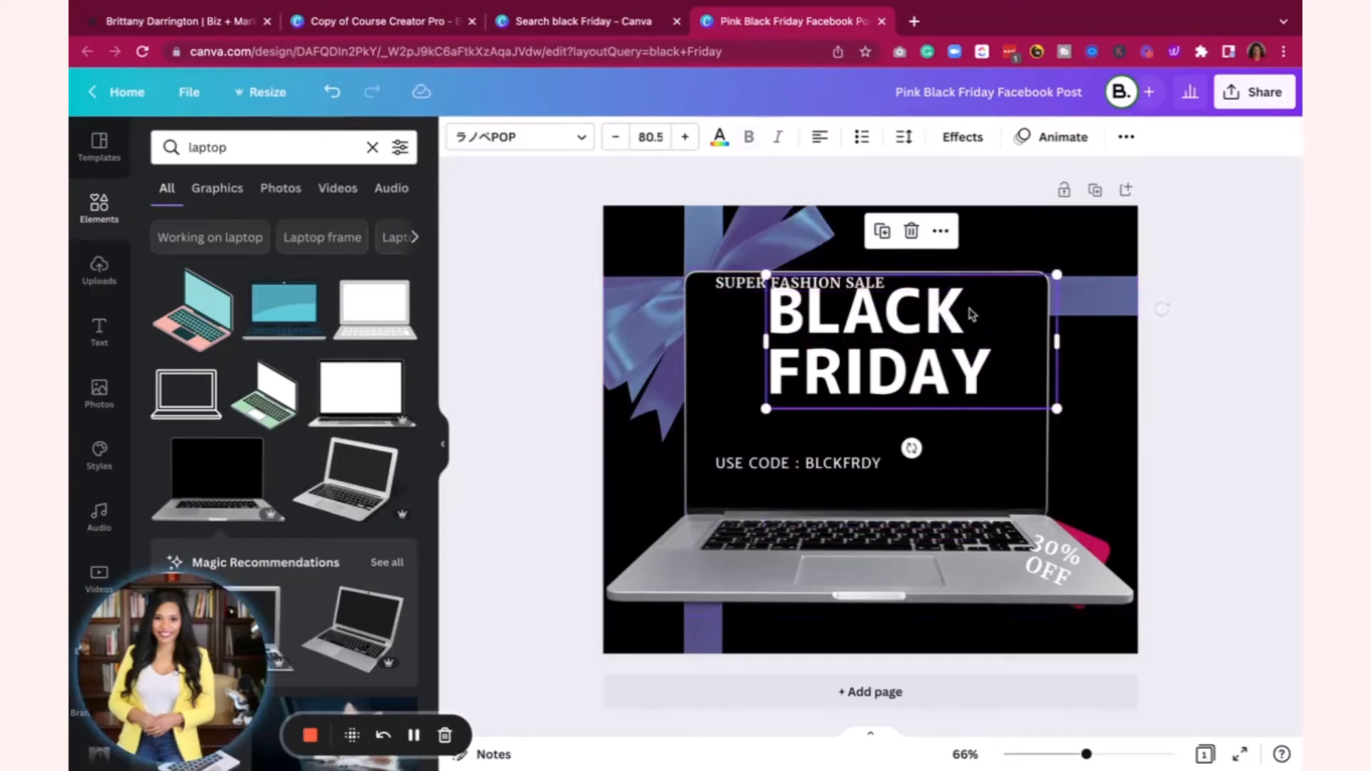
pyautogui.moveTo(971, 315); pyautogui.dragTo(935, 350)
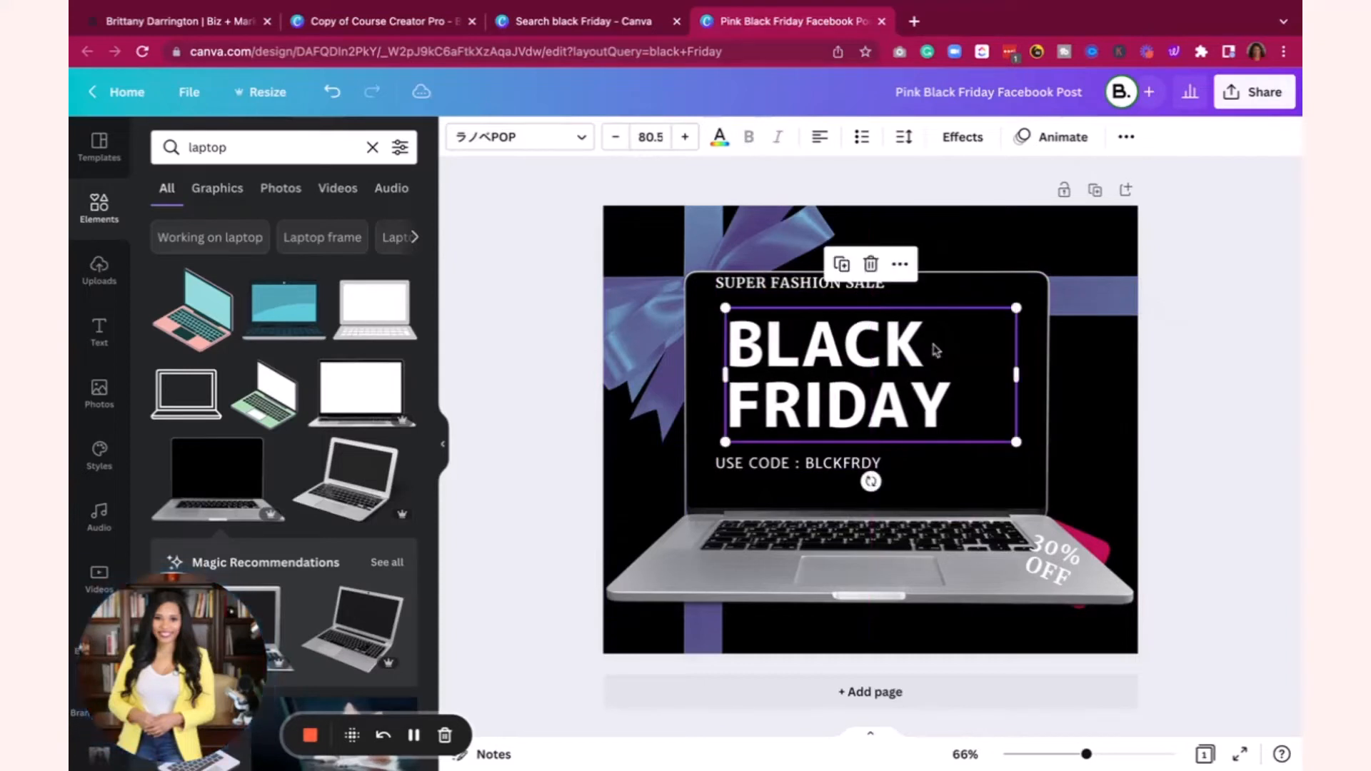
# Step: Shift the "SUPER FASHION SALE" and "USE CODE : BLCKFRDY" text boxes to the horizontal center of the laptop screen
pyautogui.moveTo(818, 288); pyautogui.dragTo(860, 288)
pyautogui.click(824, 464)
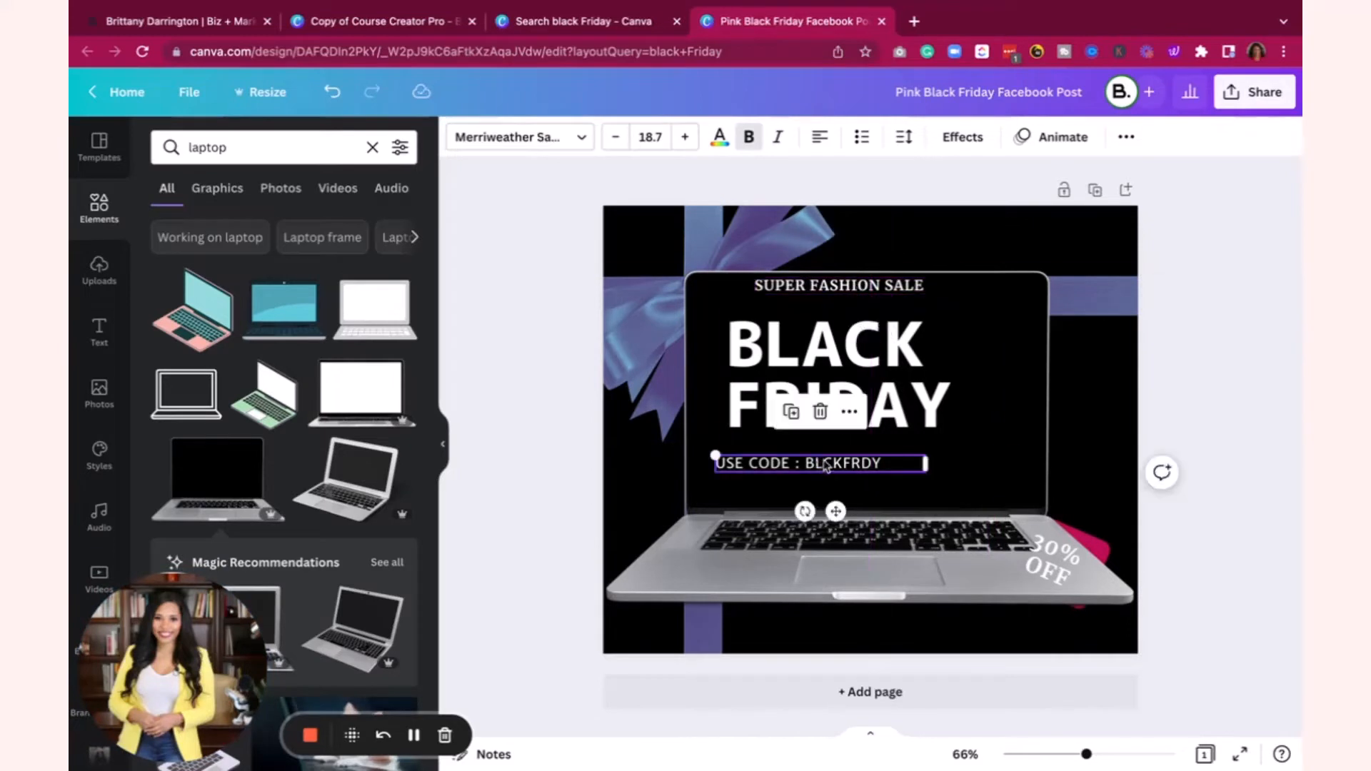
pyautogui.moveTo(824, 464); pyautogui.dragTo(862, 473)
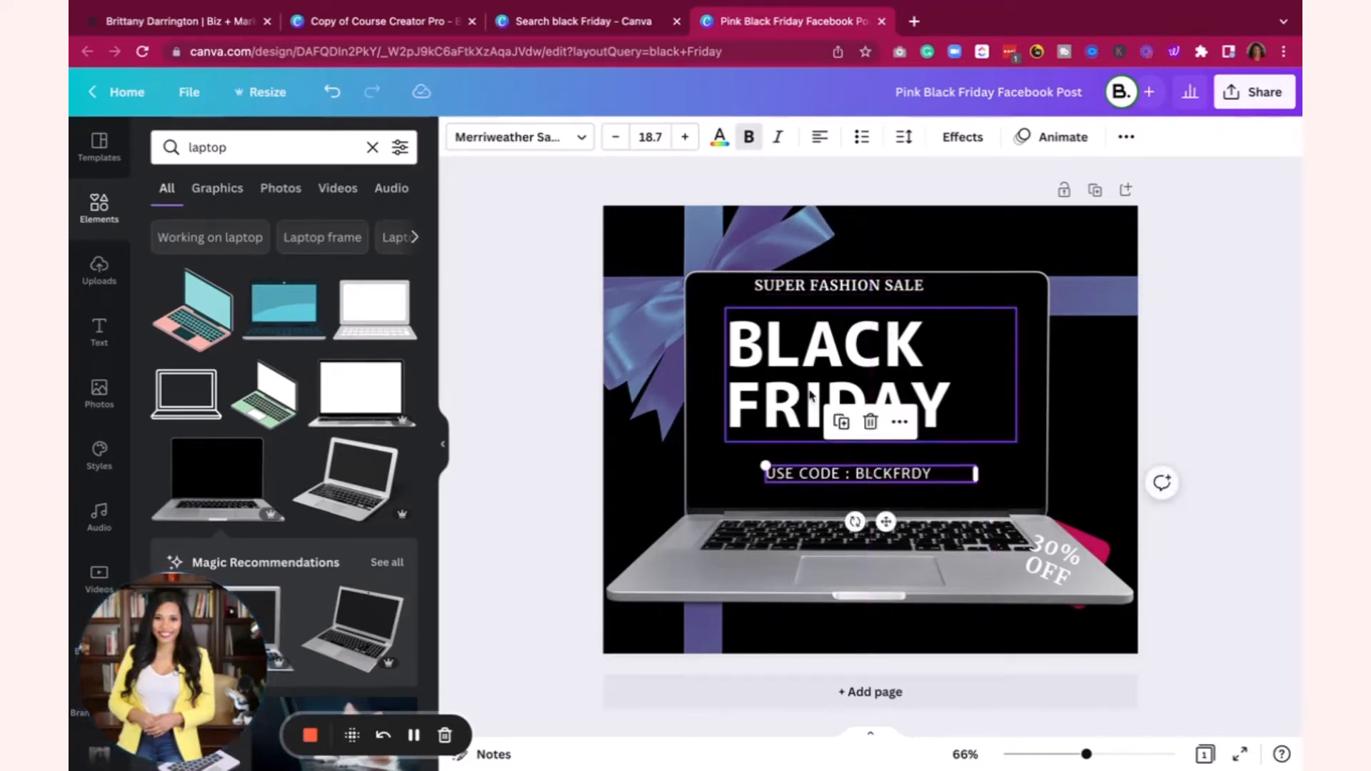
# Step: Center-align the text of the "BLACK FRIDAY" heading, the "SUPER FASHION SALE" line and the "USE CODE : BLCKFRDY" line
pyautogui.click(810, 394)
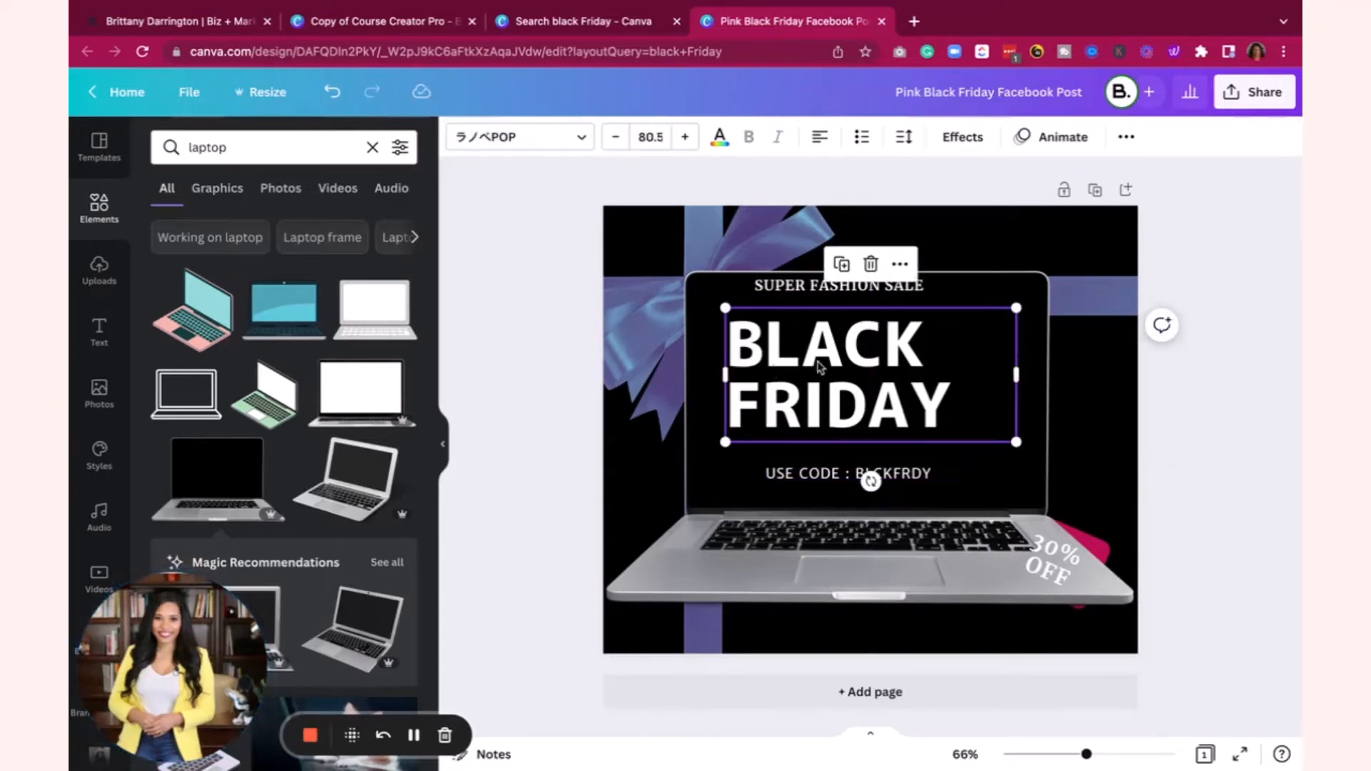
pyautogui.click(818, 139)
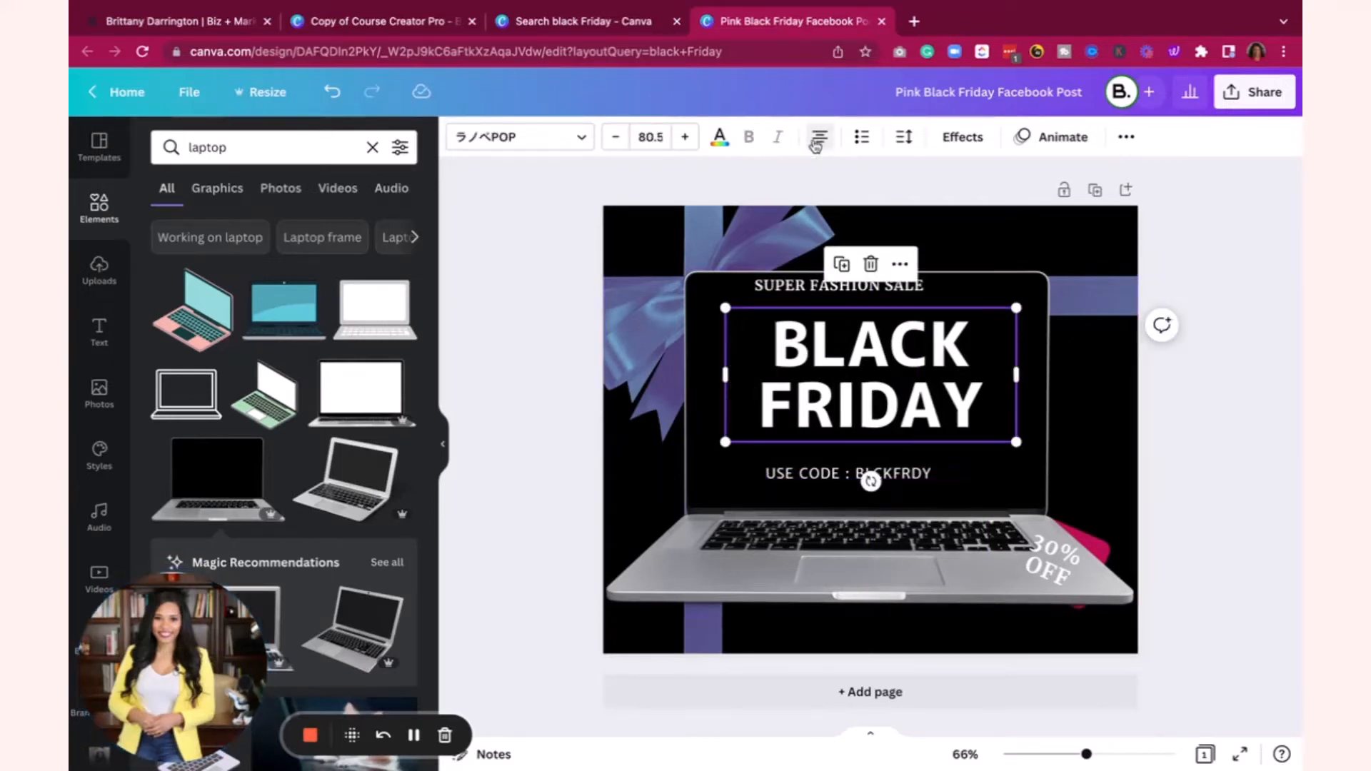
pyautogui.click(774, 292)
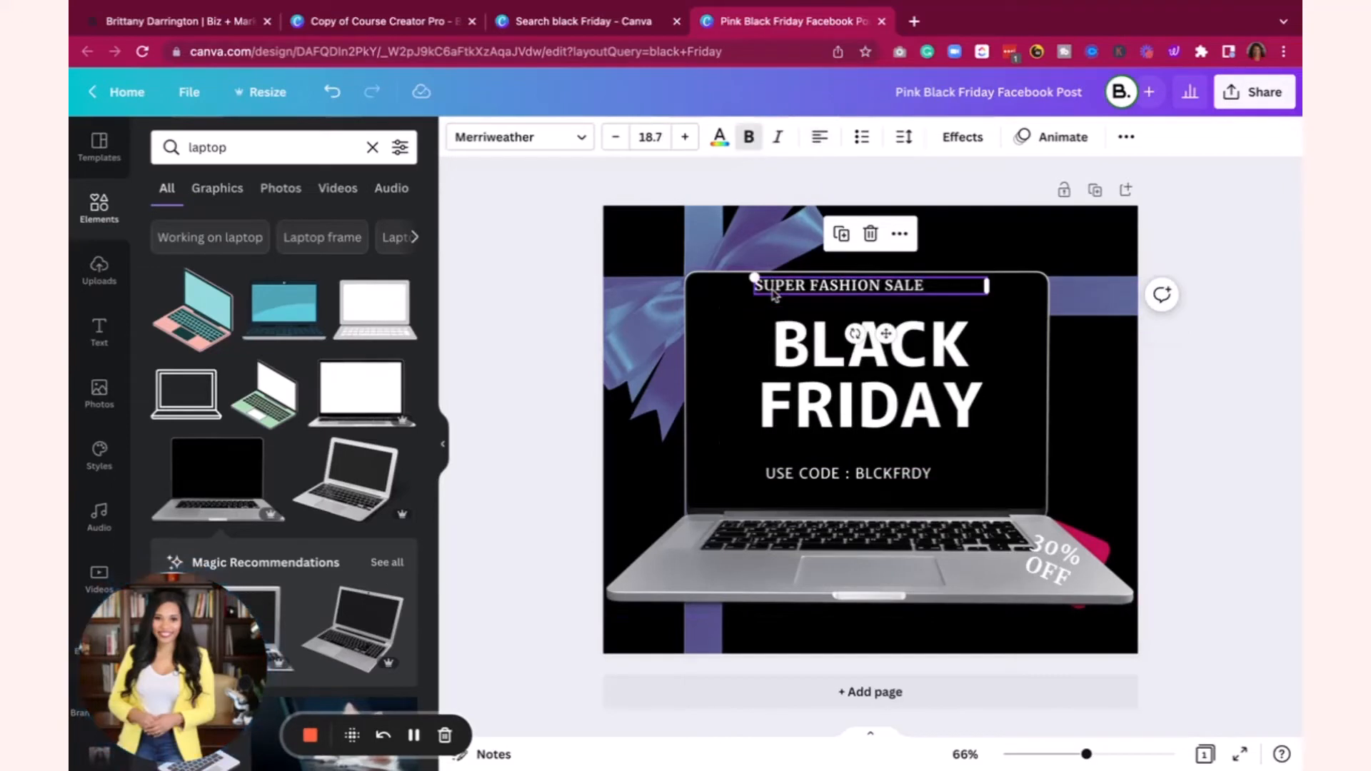
pyautogui.click(820, 137)
pyautogui.click(850, 473)
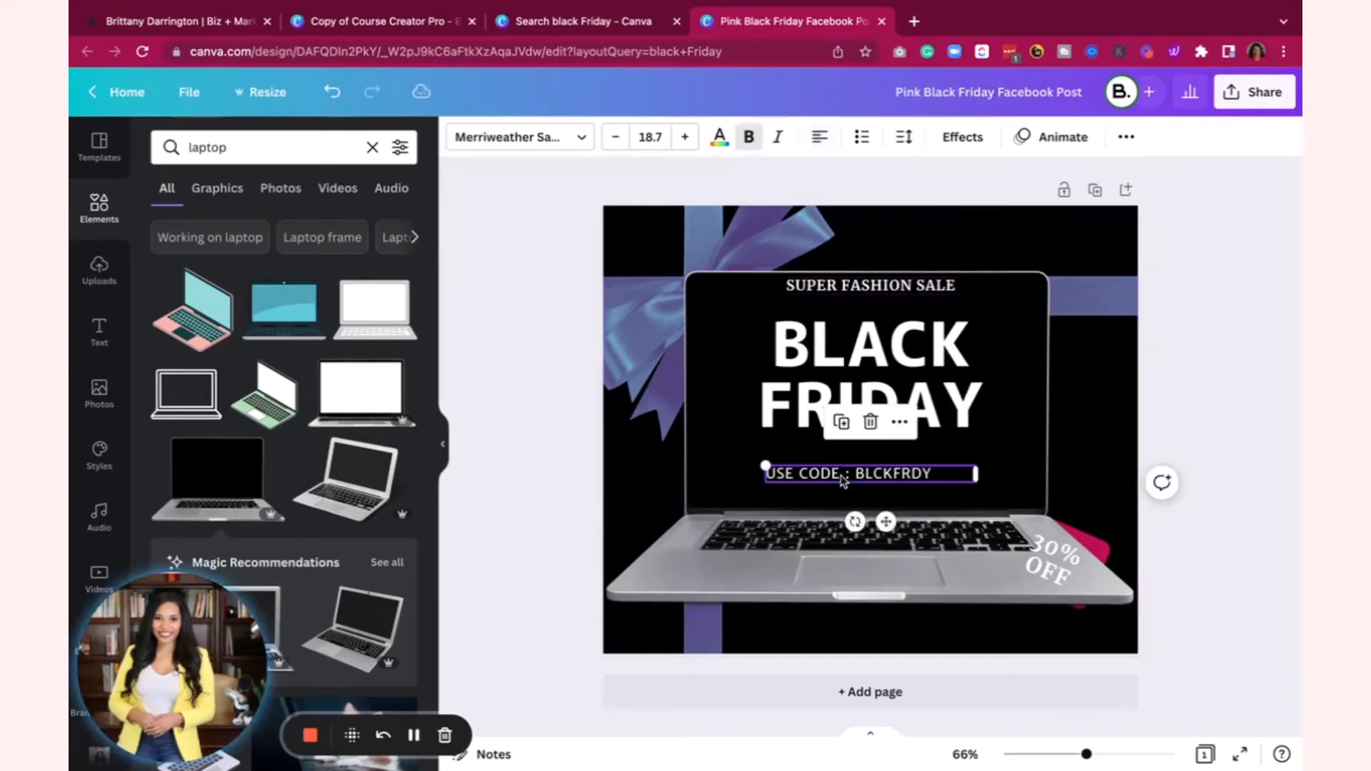
pyautogui.click(820, 135)
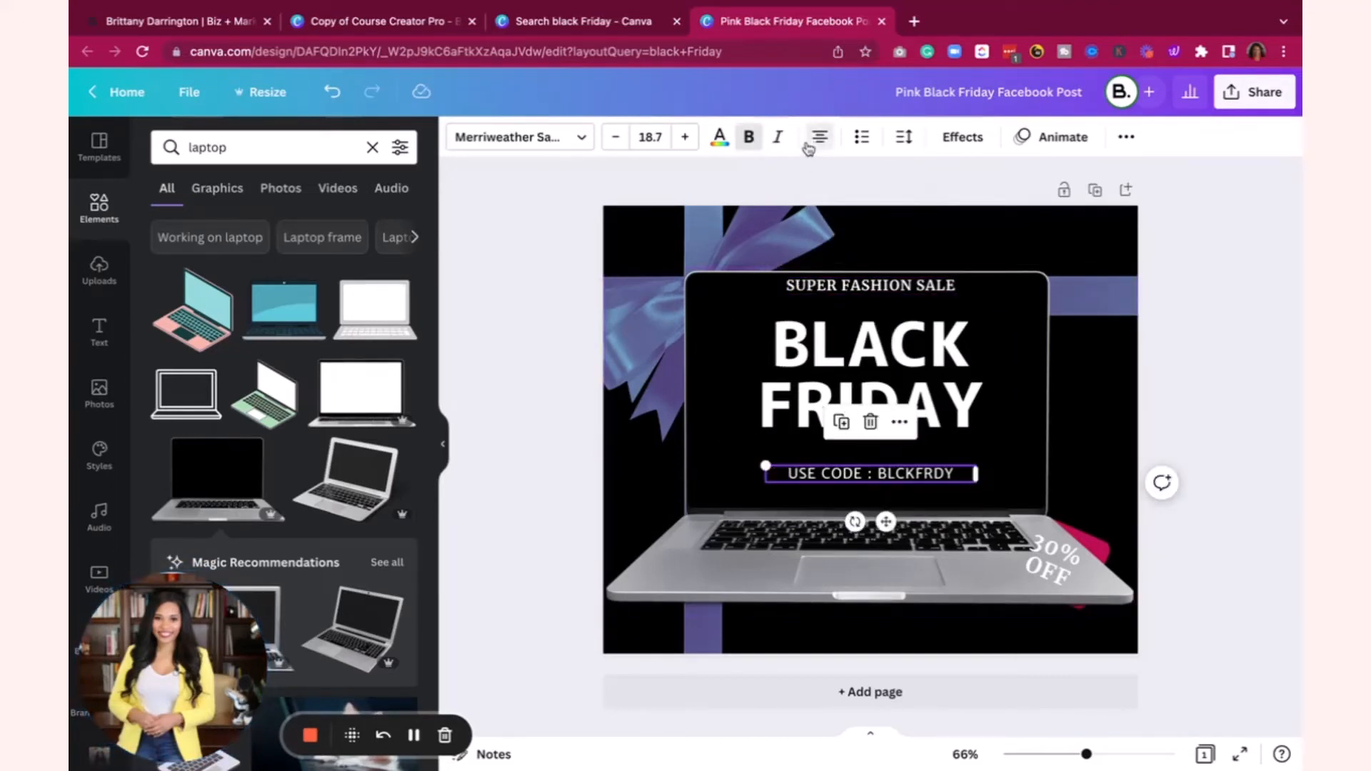
# Step: Move the "BLACK FRIDAY" heading and the "SUPER FASHION SALE" line slightly down to even out the spacing on the laptop screen
pyautogui.click(1191, 355)
pyautogui.click(927, 360)
pyautogui.moveTo(927, 360); pyautogui.dragTo(921, 369)
pyautogui.moveTo(944, 282); pyautogui.dragTo(945, 303)
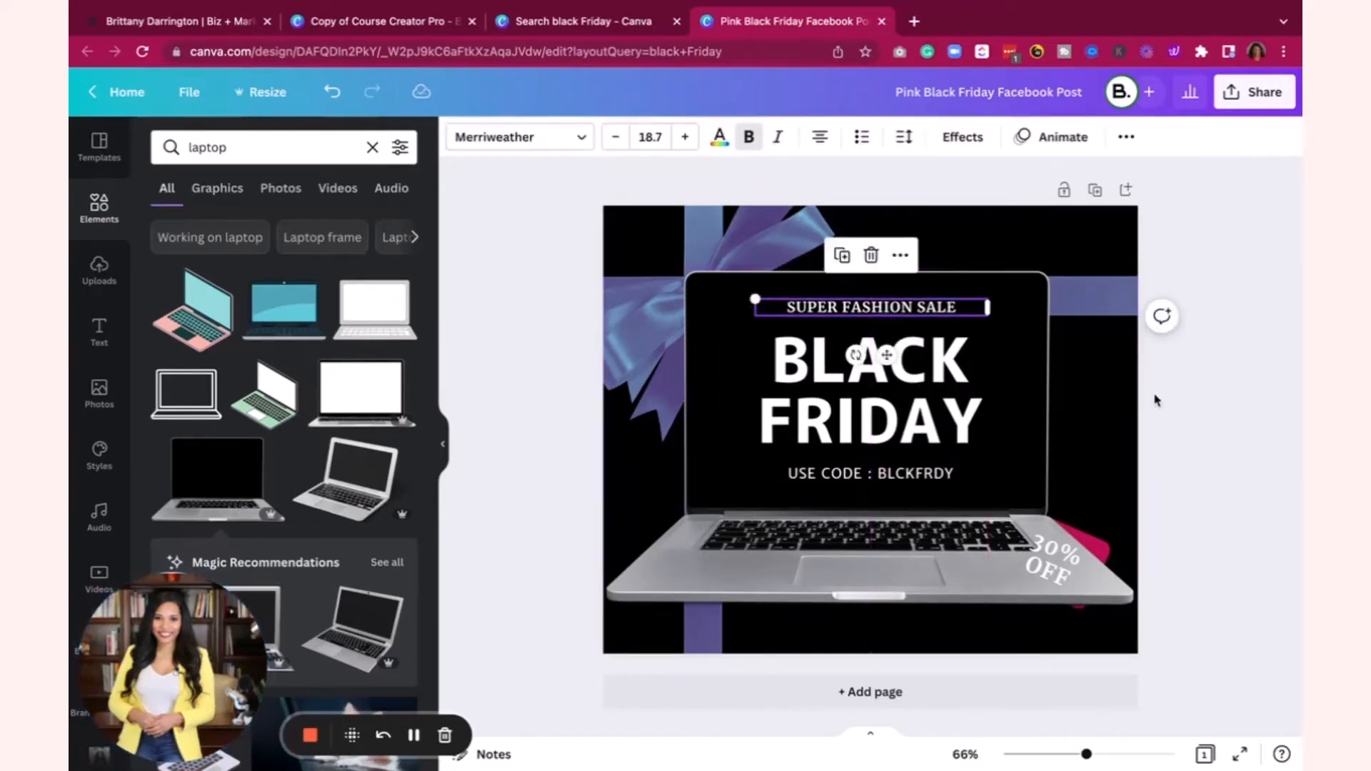
# Step: Delete the "30% OFF" text overlapping the laptop's corner and select the laptop image
pyautogui.click(1045, 562)
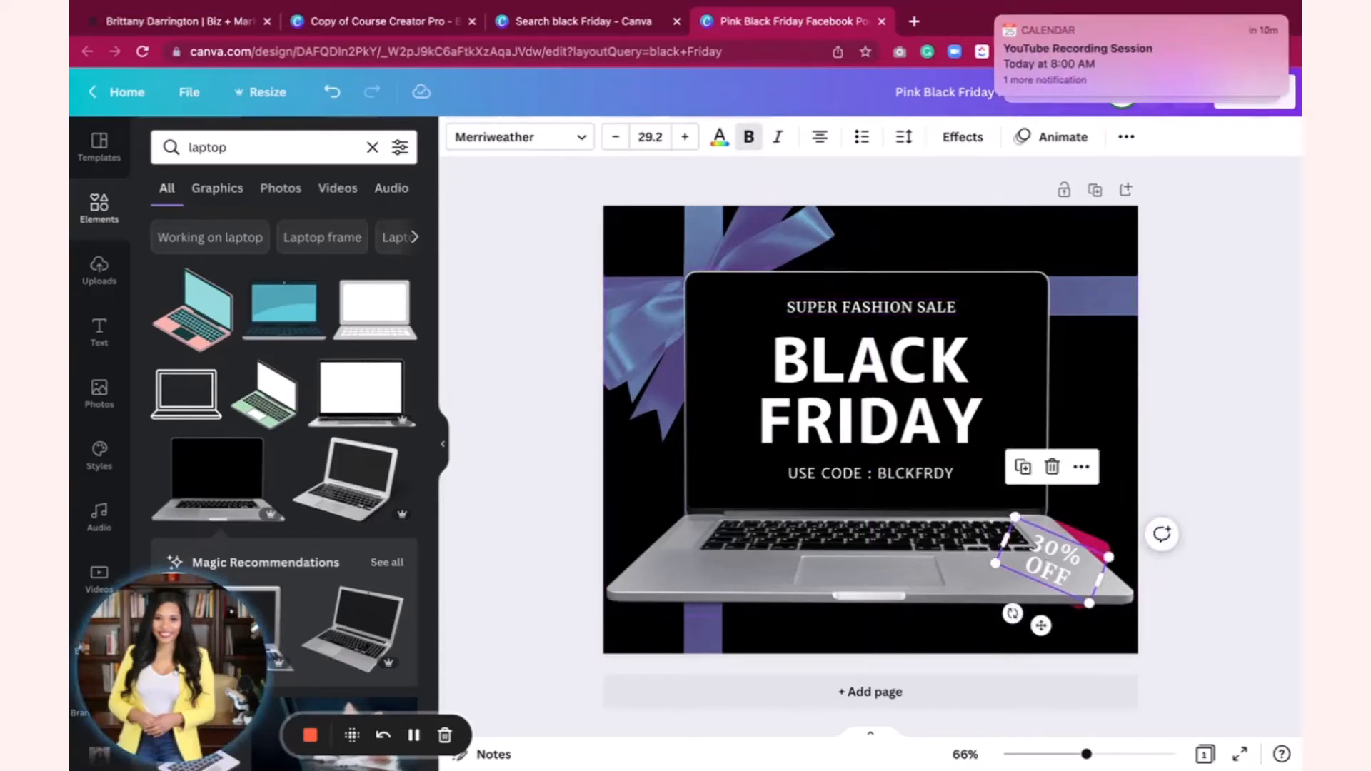
pyautogui.press('Delete')
pyautogui.click(1101, 564)
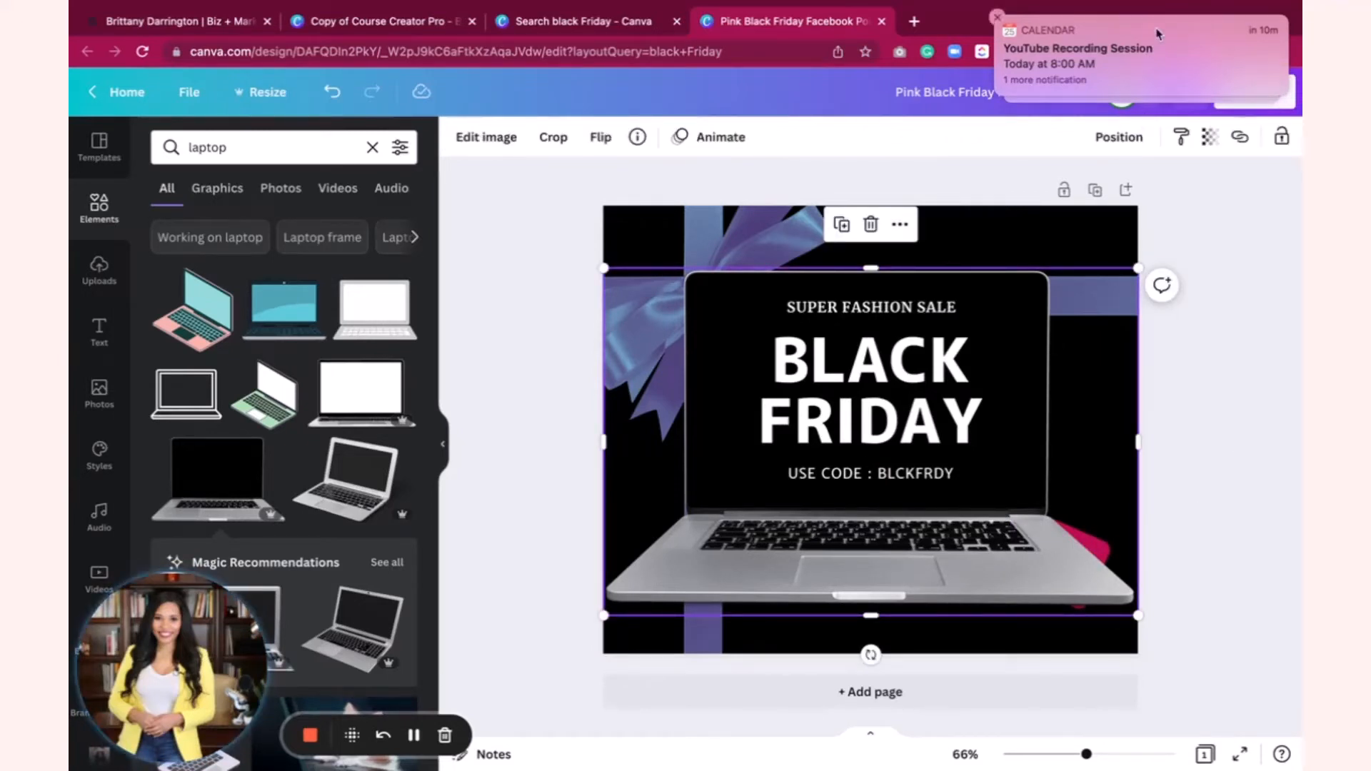
# Step: Send the laptop image backward behind the pink price tag and delete the tag
pyautogui.click(1011, 25)
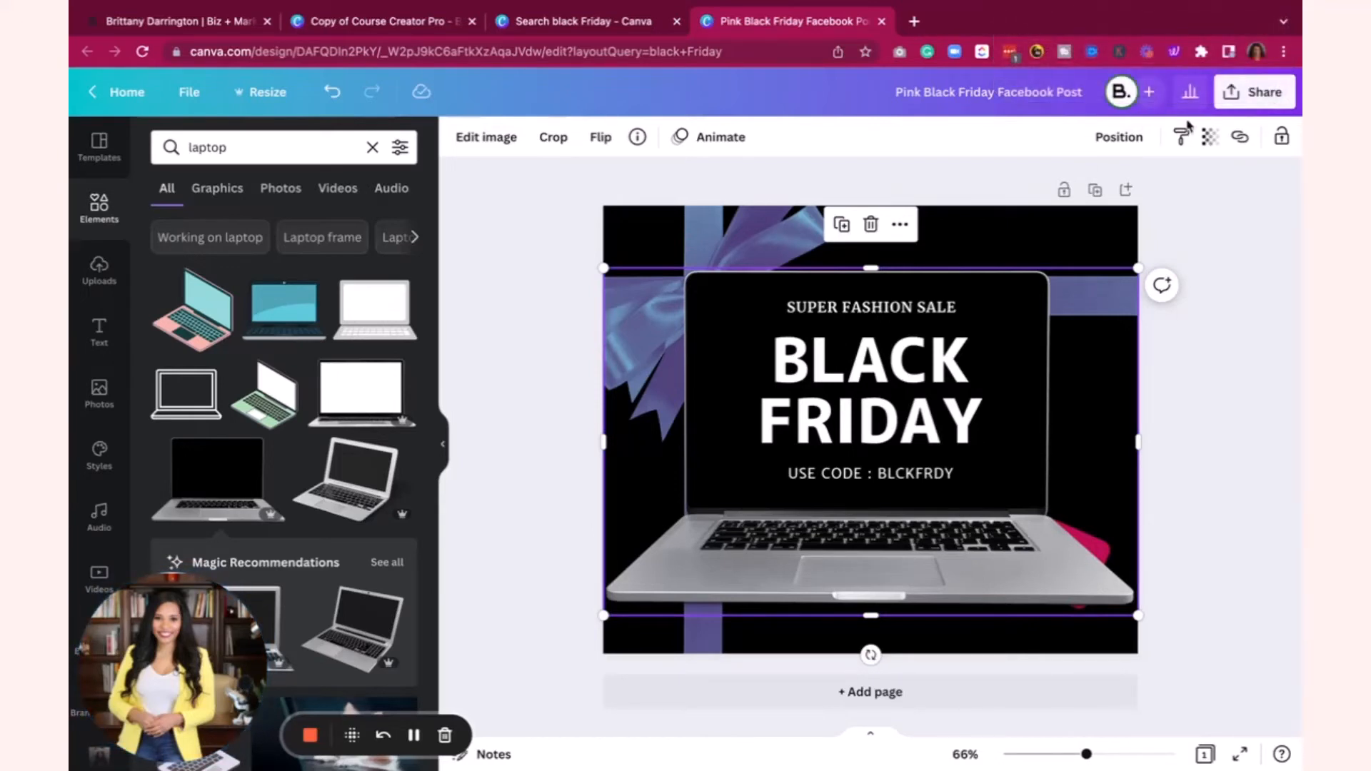
pyautogui.click(1119, 136)
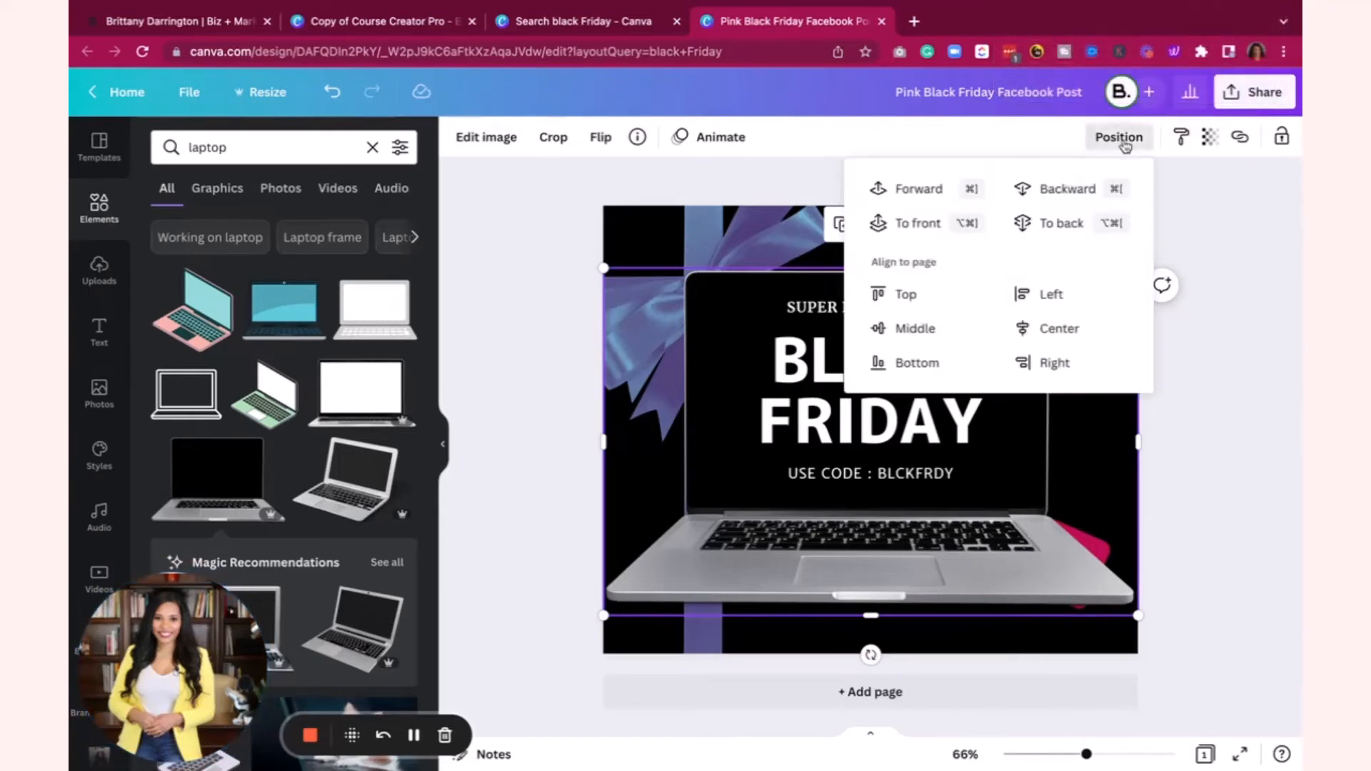
pyautogui.click(1048, 188)
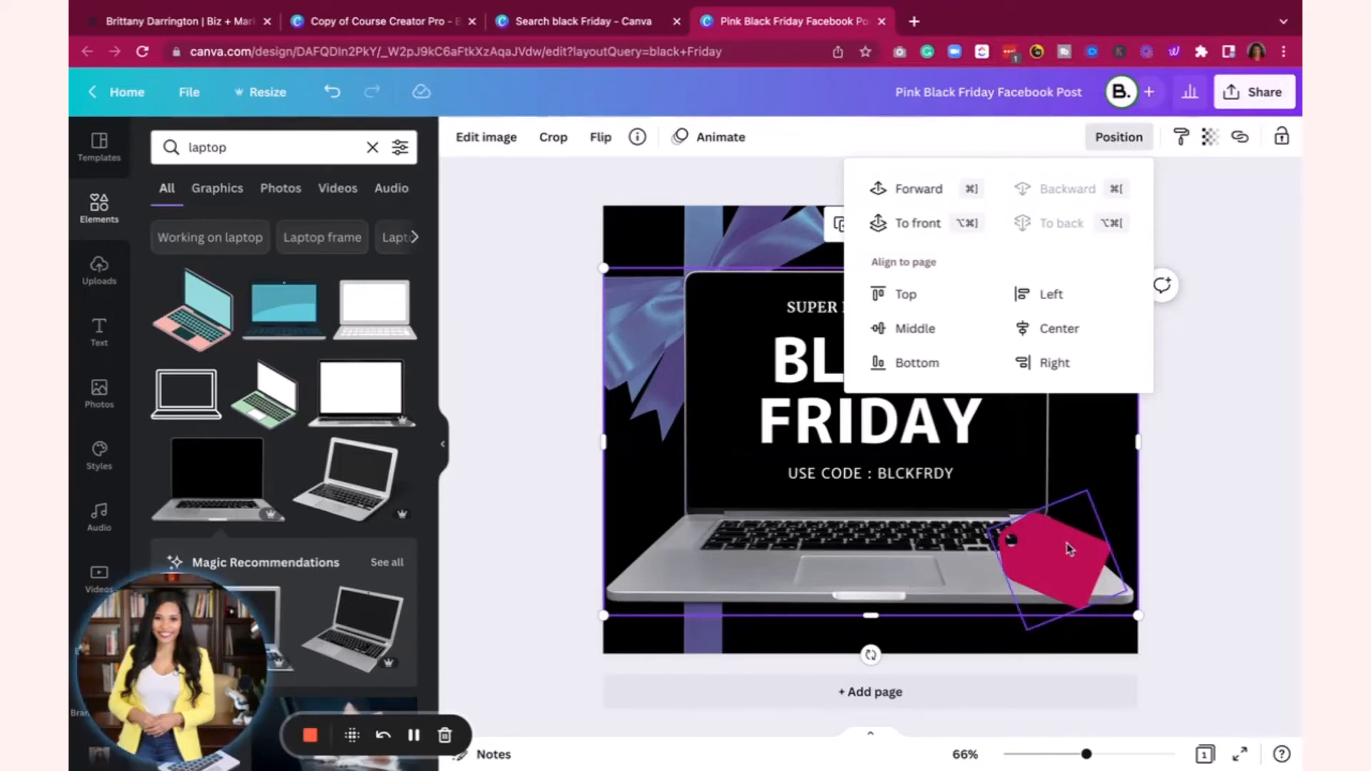
pyautogui.click(1034, 551)
pyautogui.press('Delete')
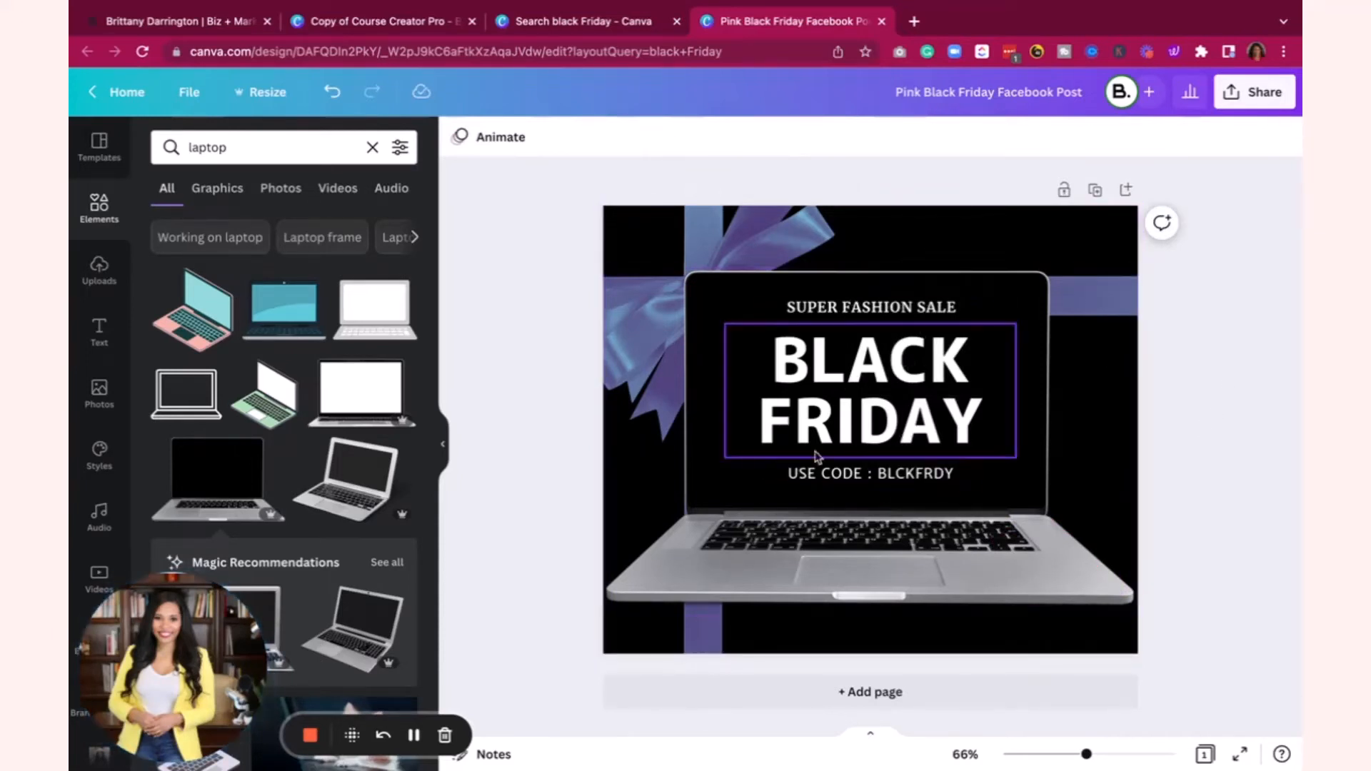
# Step: Look through more "black friday" template search results, then return to the Pink Black Friday Facebook Post design
pyautogui.click(560, 14)
pyautogui.scroll(-5, 633, 421)
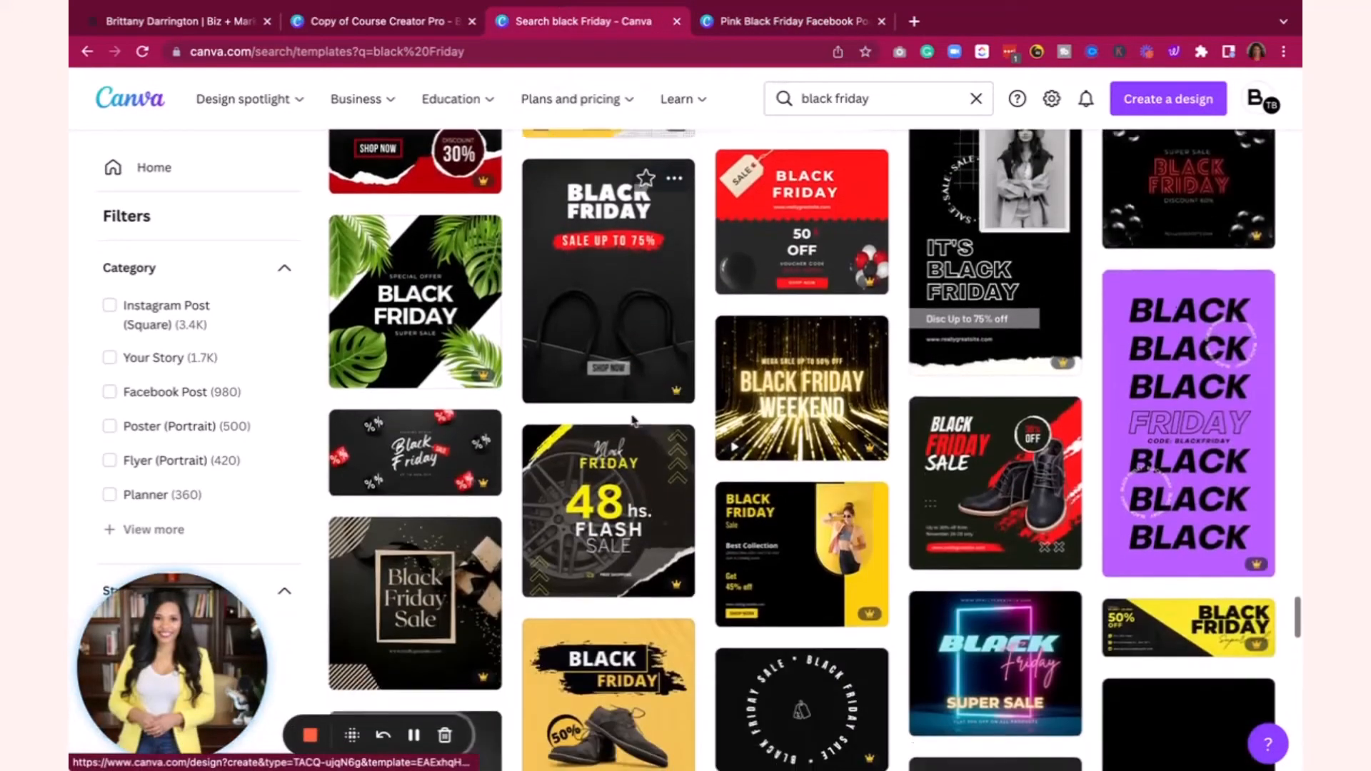
pyautogui.scroll(-10, 634, 421)
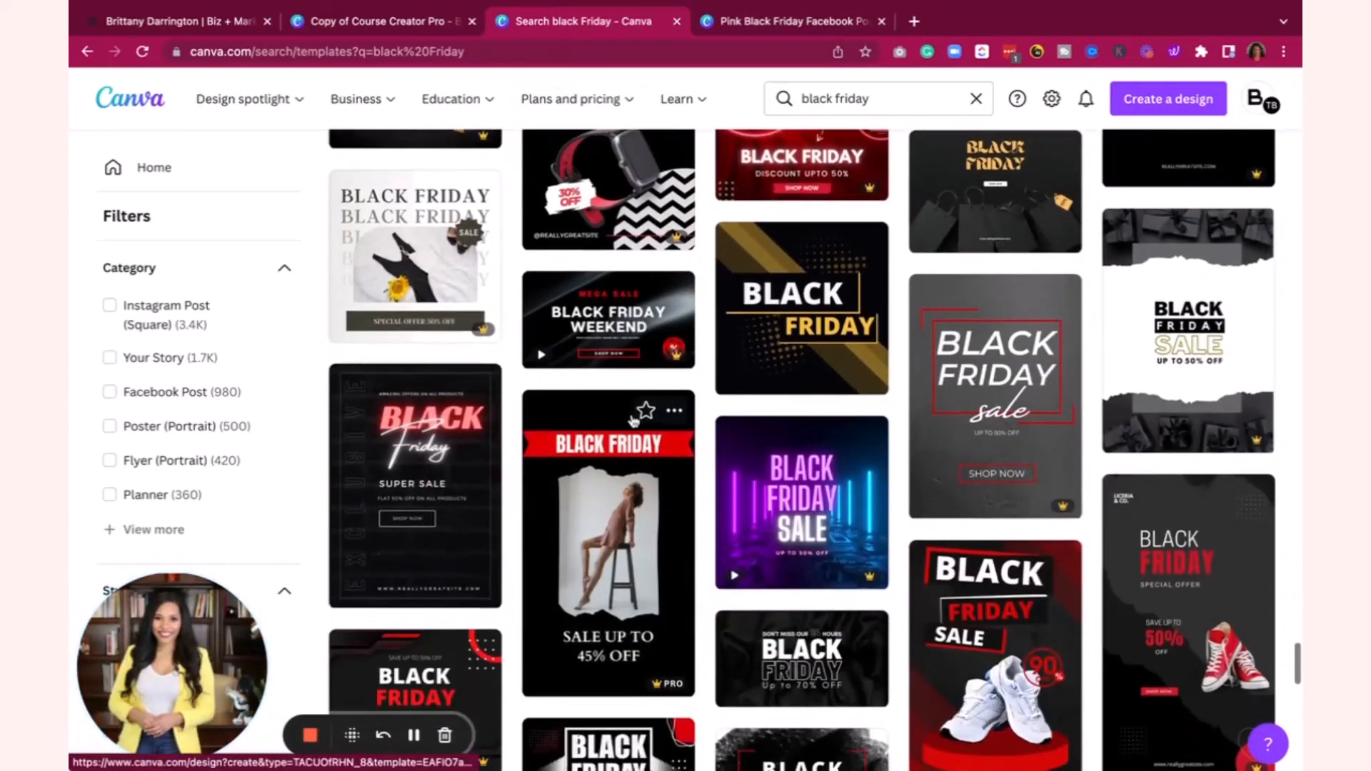
pyautogui.scroll(-5, 632, 421)
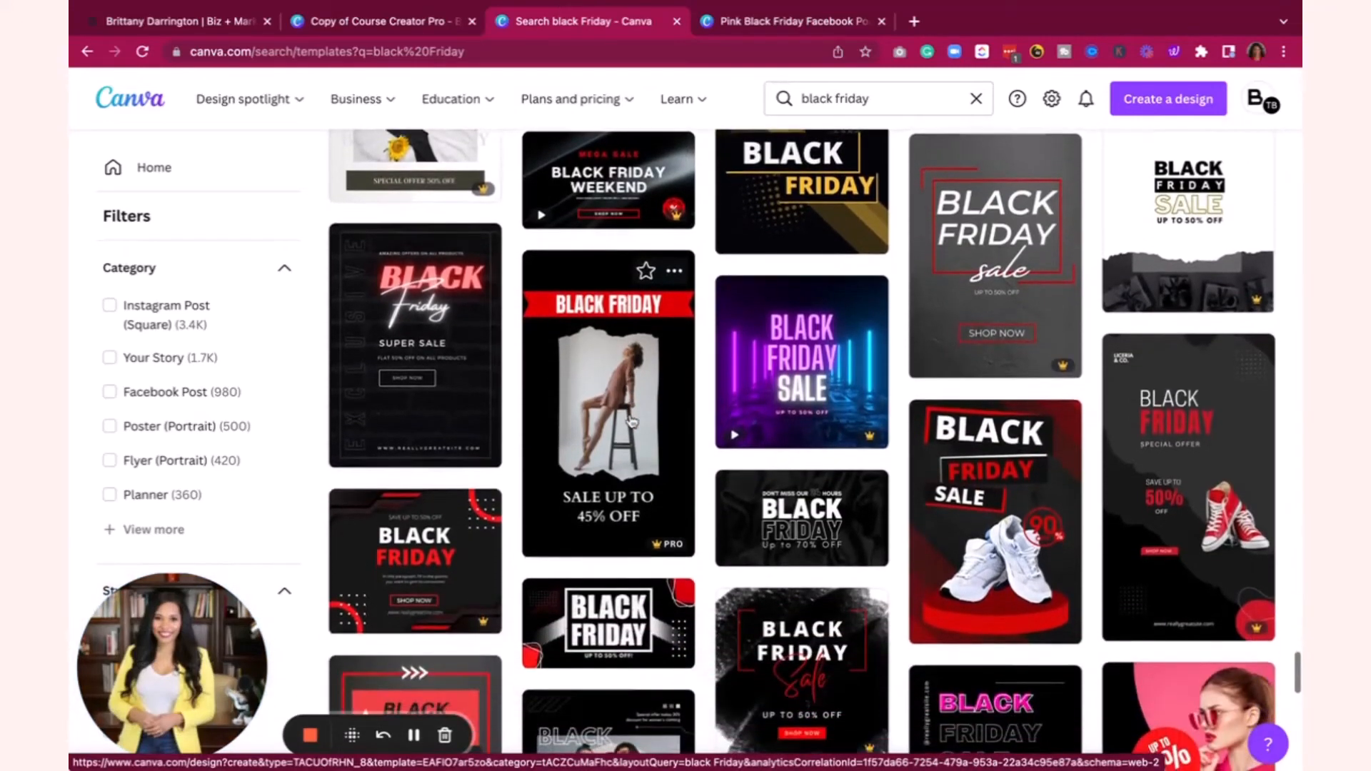
pyautogui.scroll(7, 412, 459)
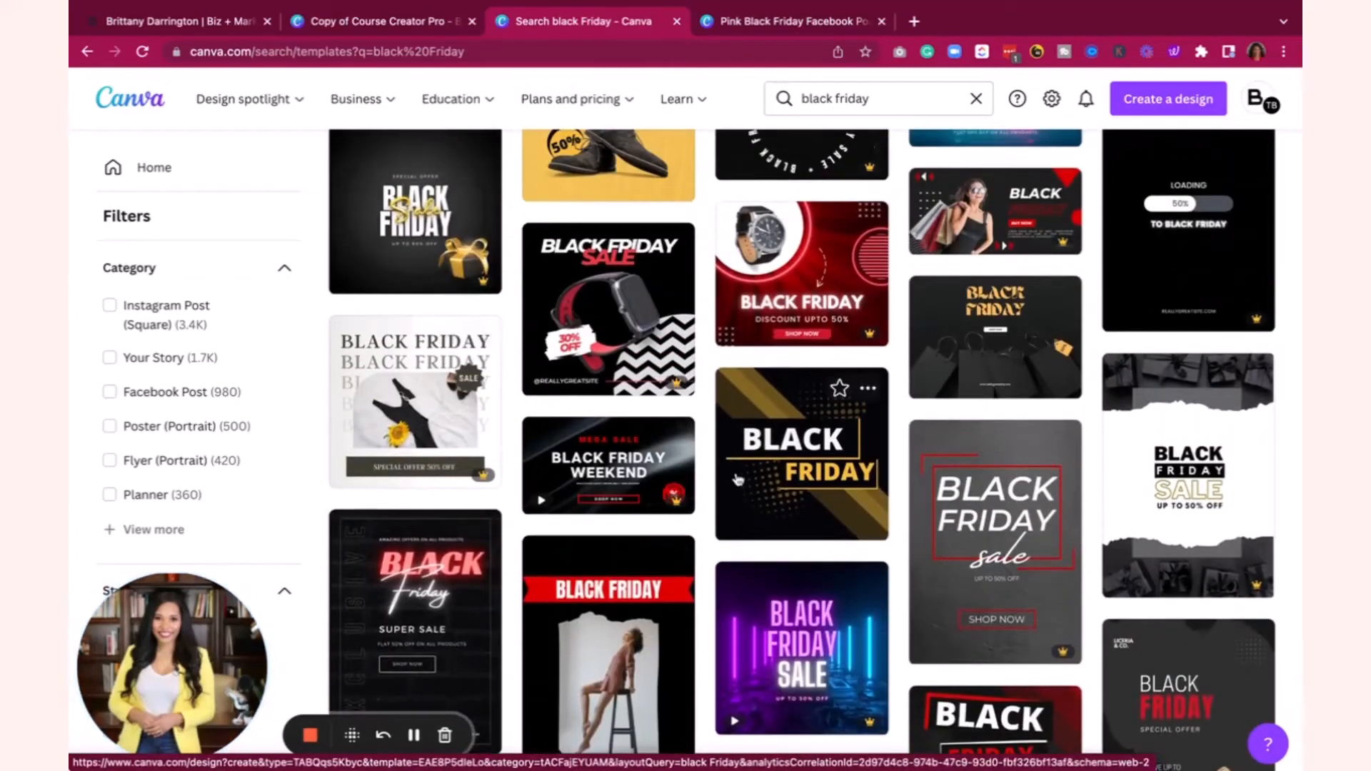
pyautogui.scroll(-10, 738, 479)
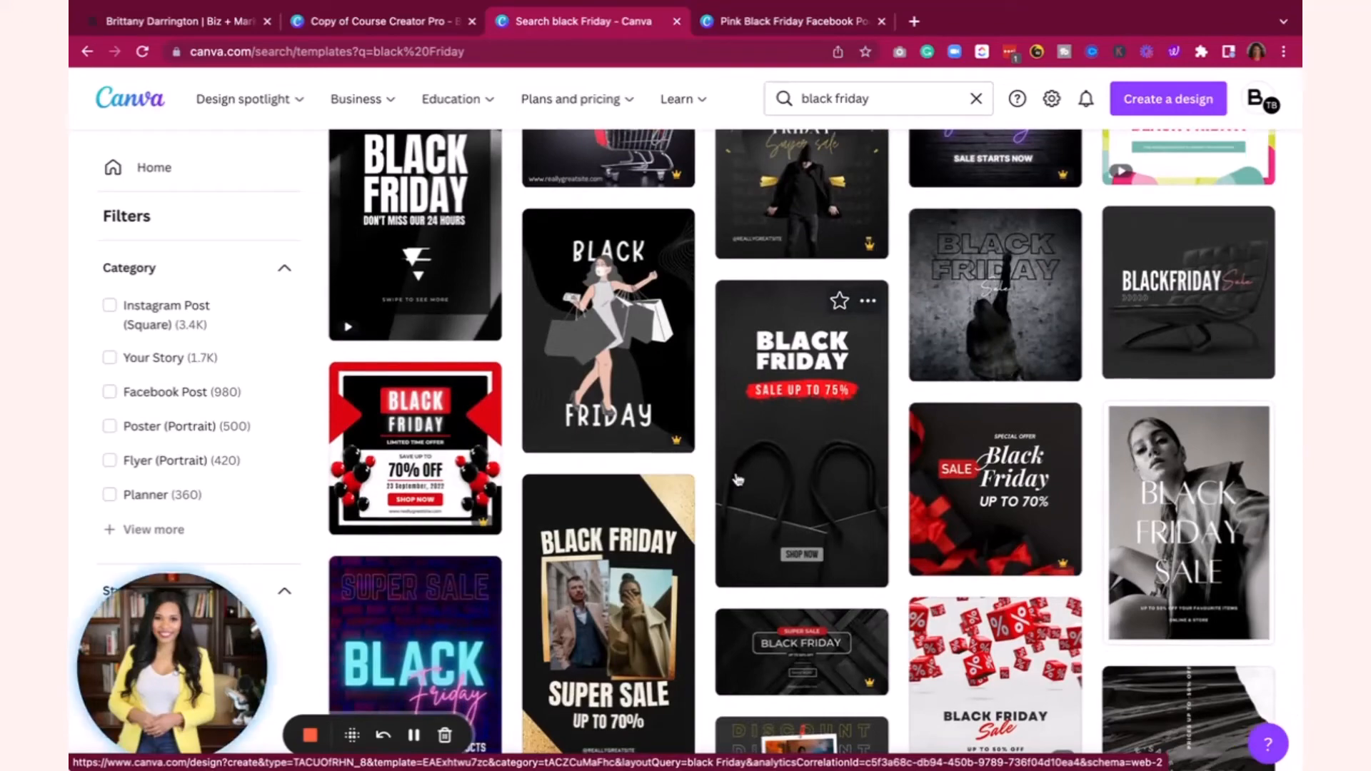
pyautogui.scroll(-15, 738, 478)
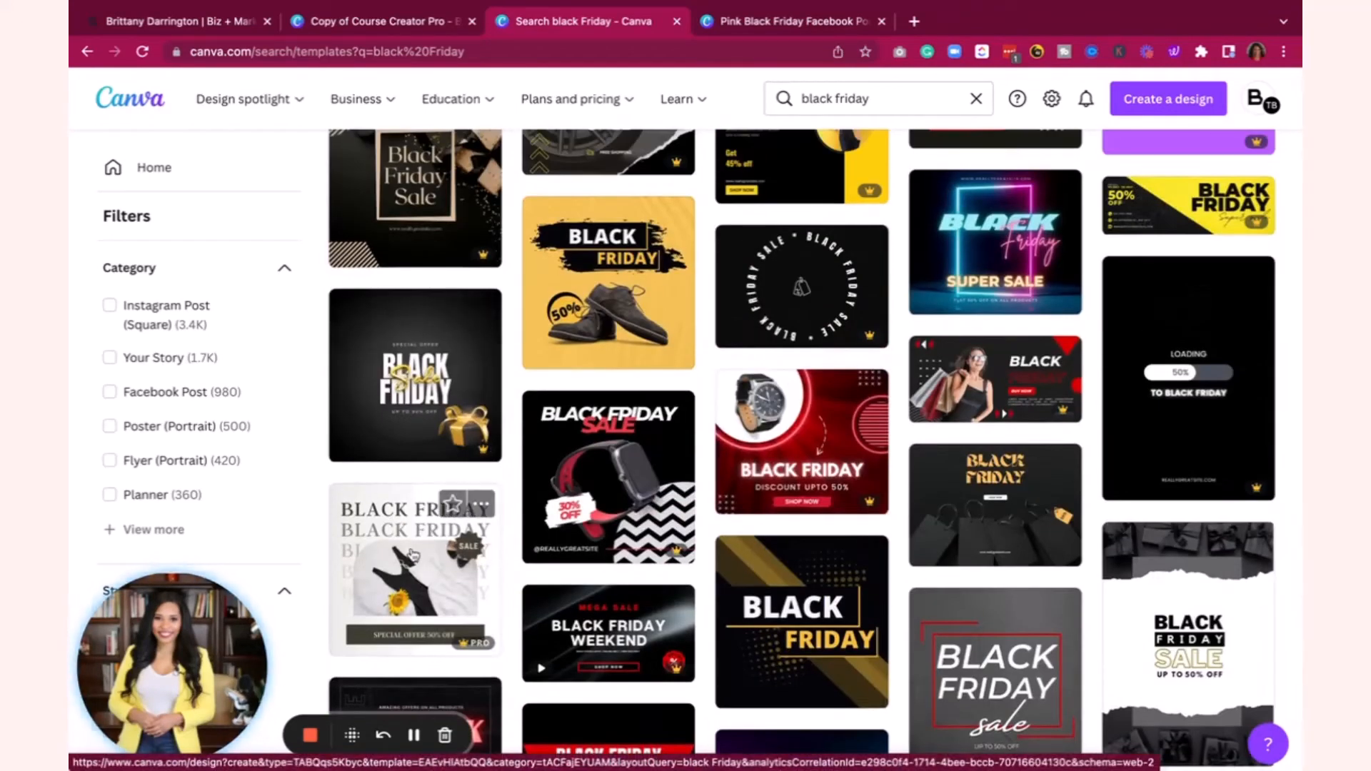
pyautogui.click(785, 21)
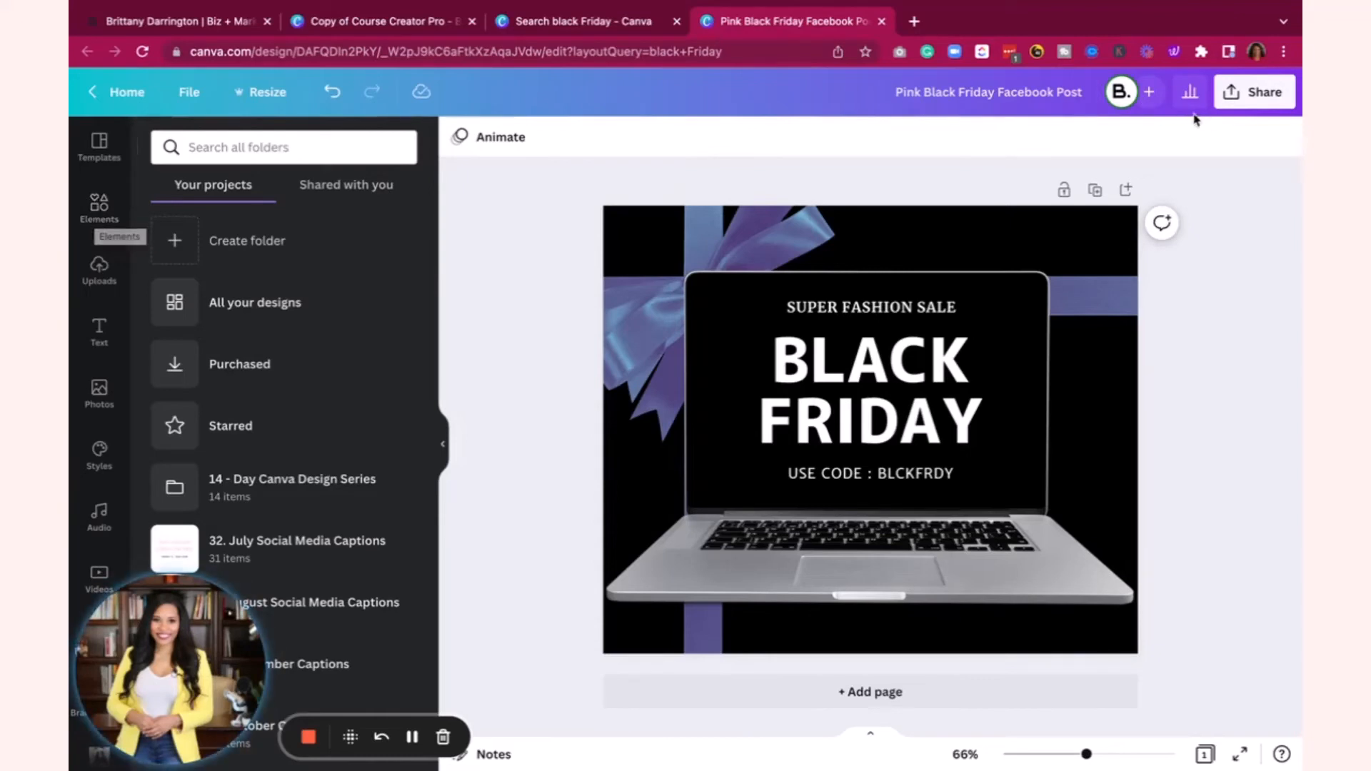
# Step: Review the file types available for downloading the design, keeping PNG, and return to the sharing options
pyautogui.click(1261, 99)
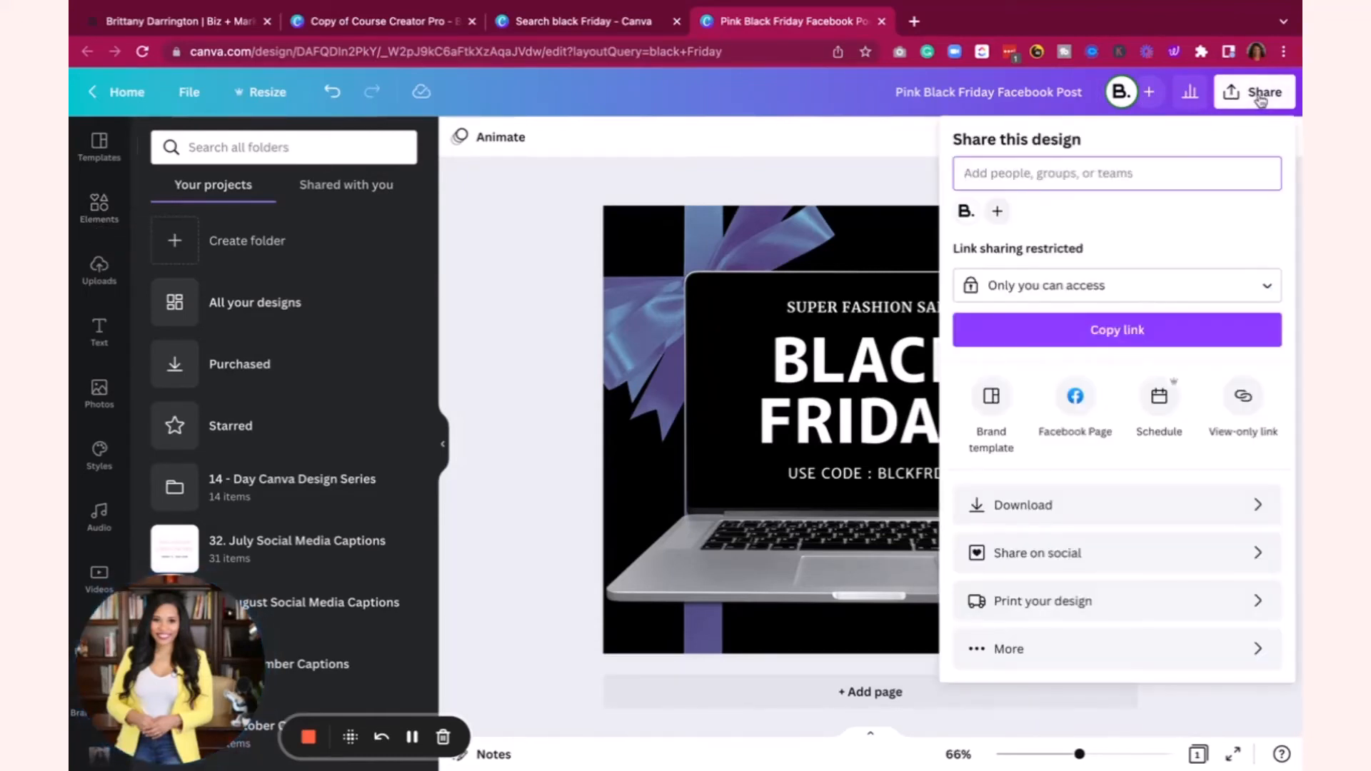
pyautogui.click(1043, 514)
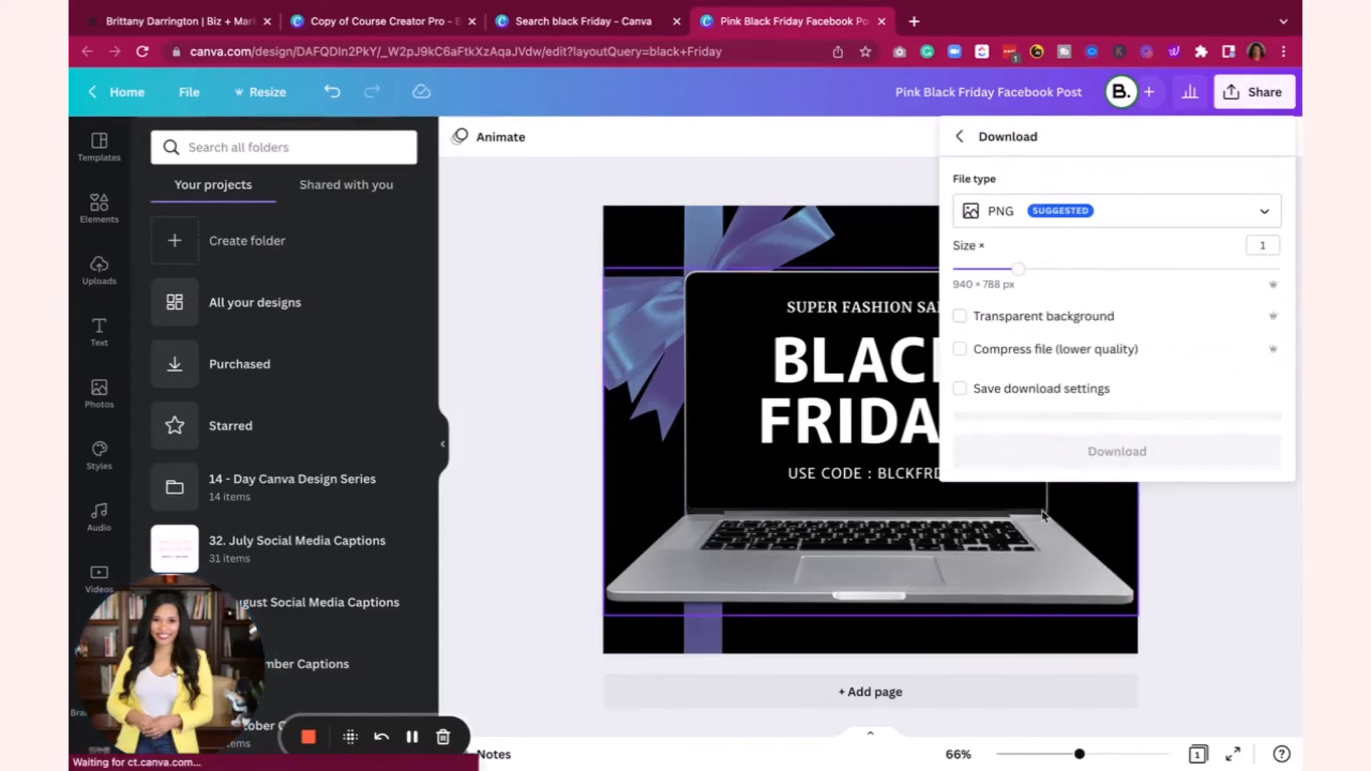
pyautogui.click(1164, 218)
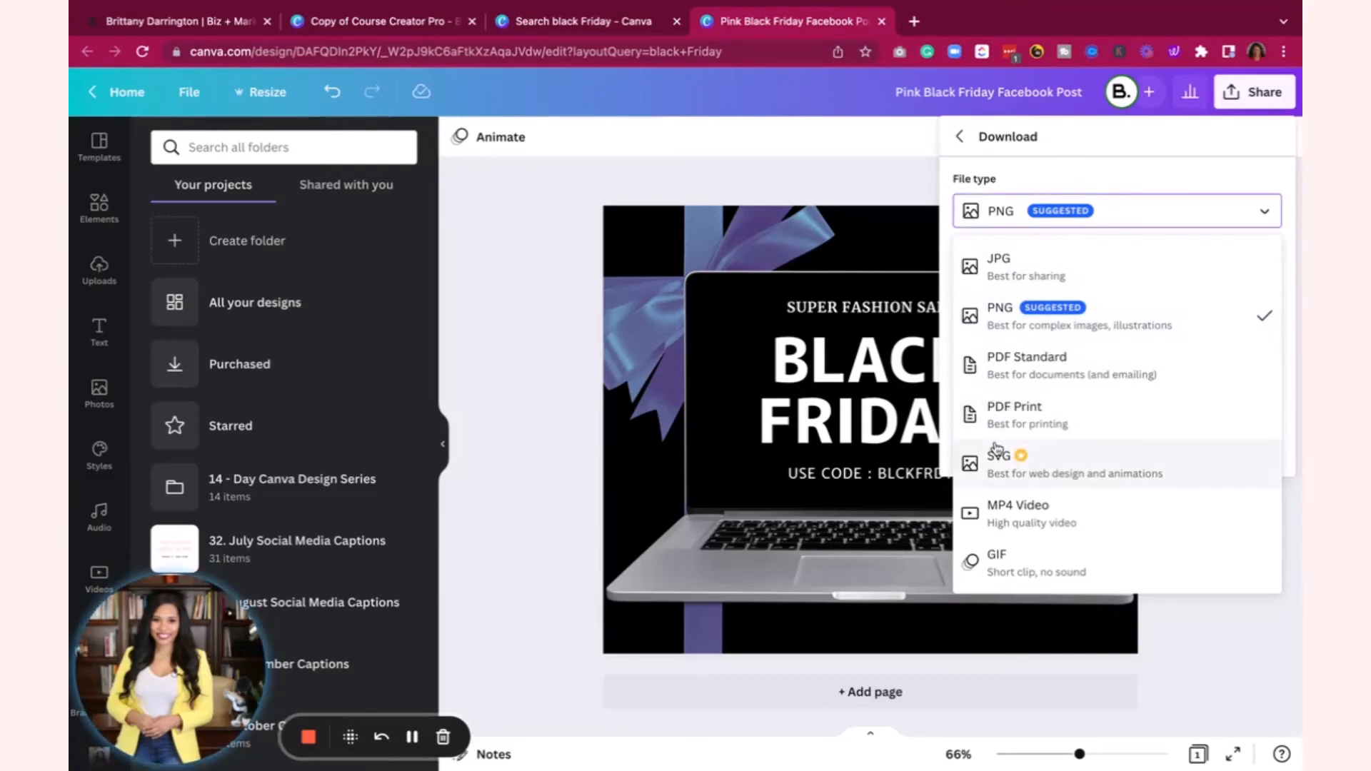
pyautogui.click(1158, 210)
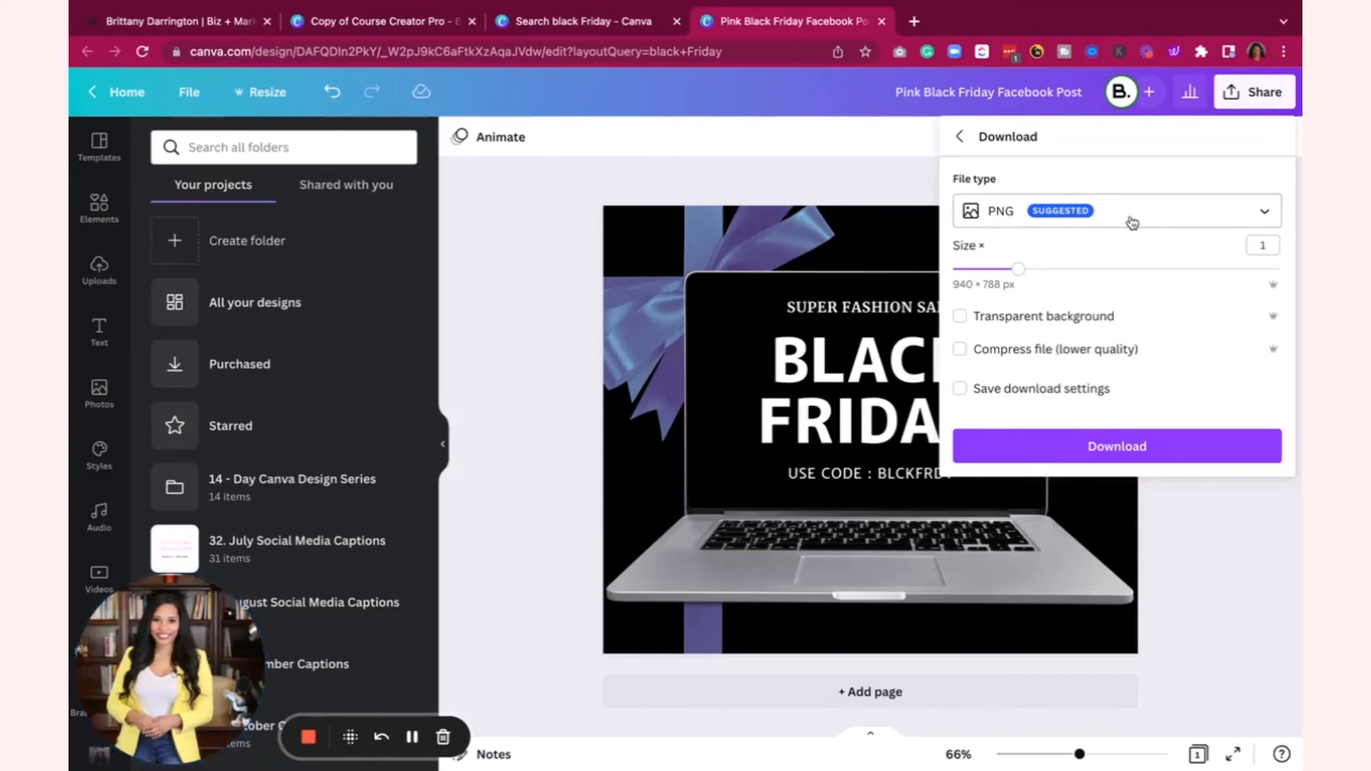
pyautogui.click(961, 135)
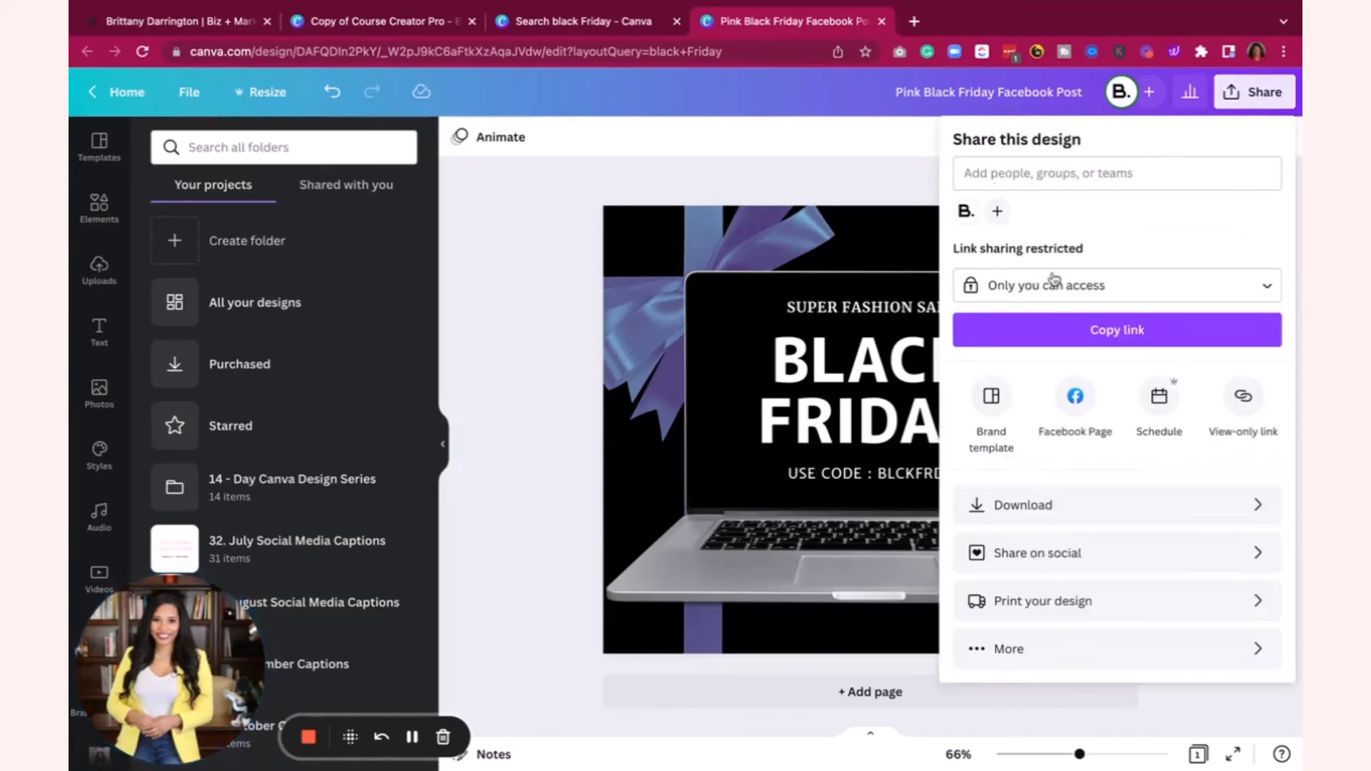
# Step: Examine the full list of publishing options for the design, from sharing and social to saving, messaging and other apps, and close it
pyautogui.click(1014, 660)
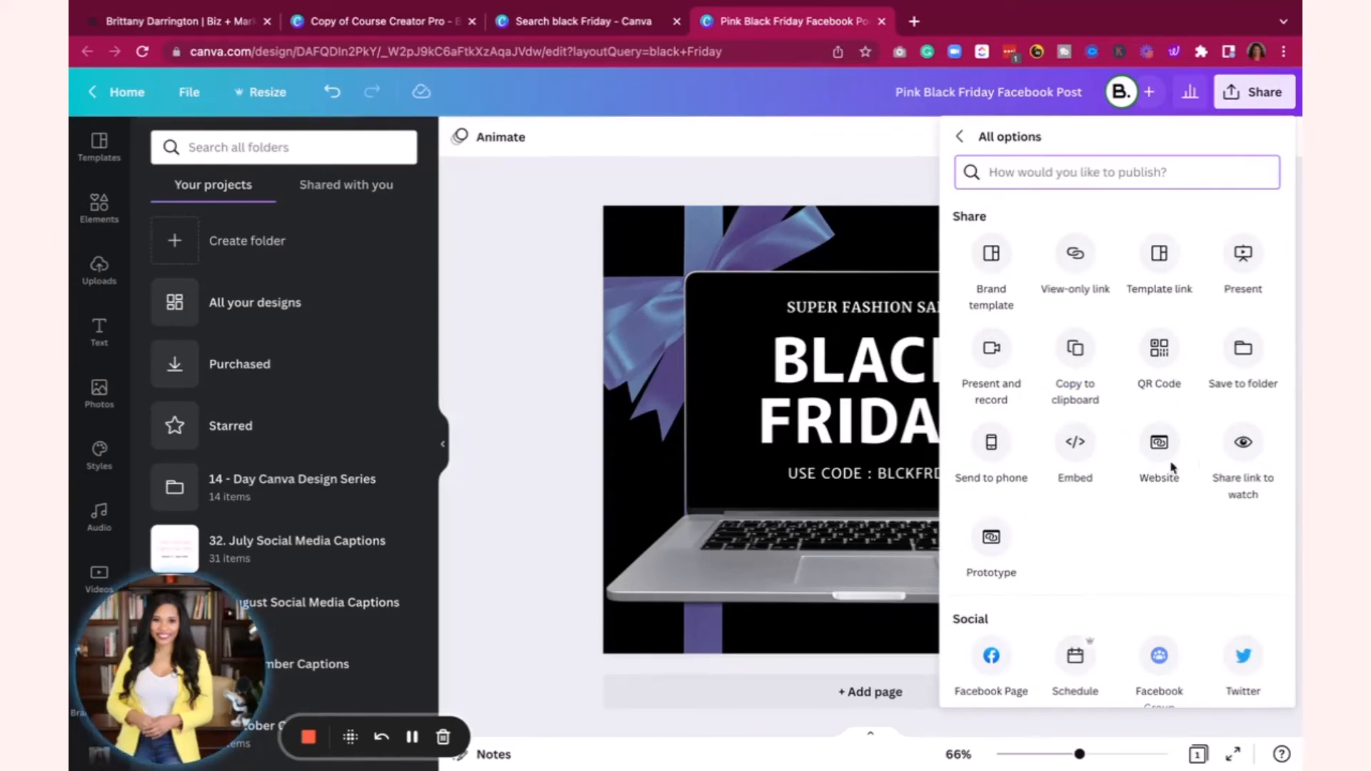
pyautogui.scroll(-3, 1131, 461)
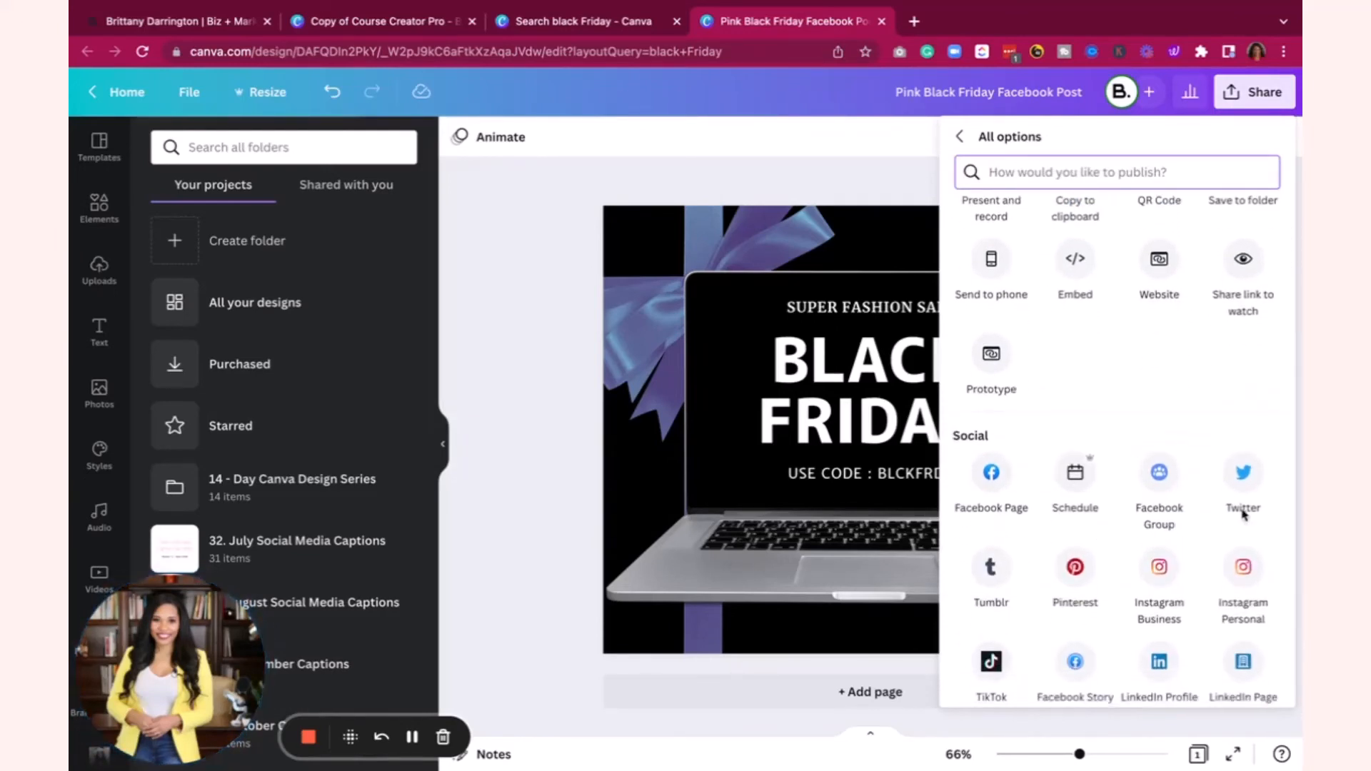
pyautogui.scroll(-4, 1135, 436)
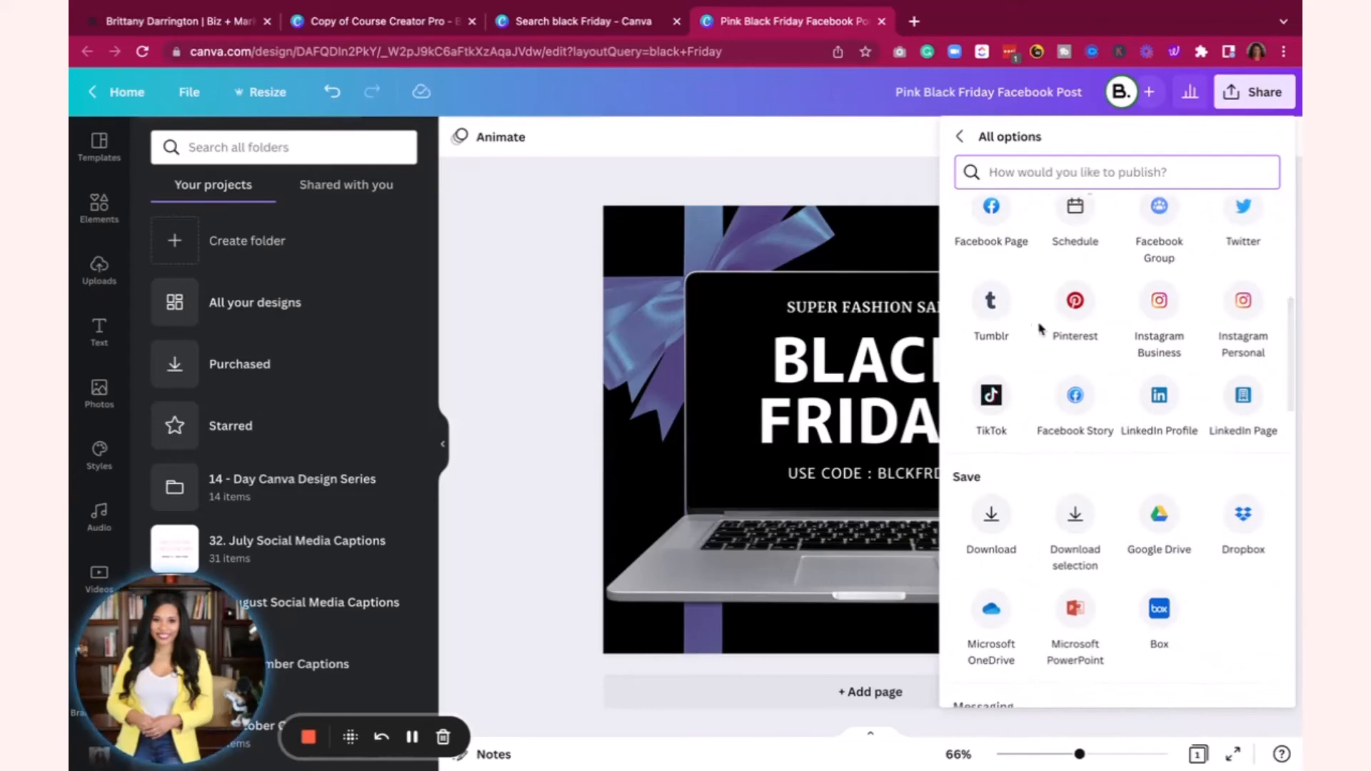
pyautogui.scroll(1, 1039, 329)
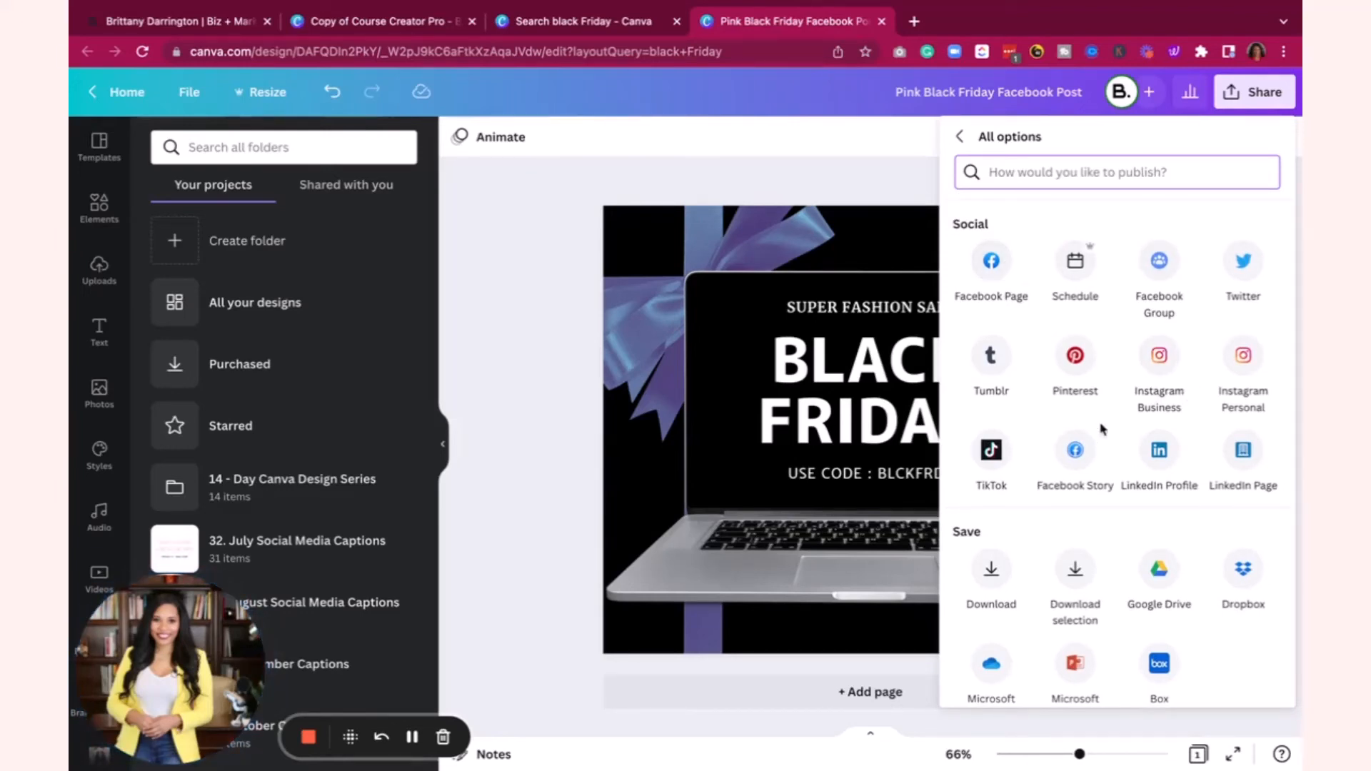
pyautogui.scroll(-3, 1035, 350)
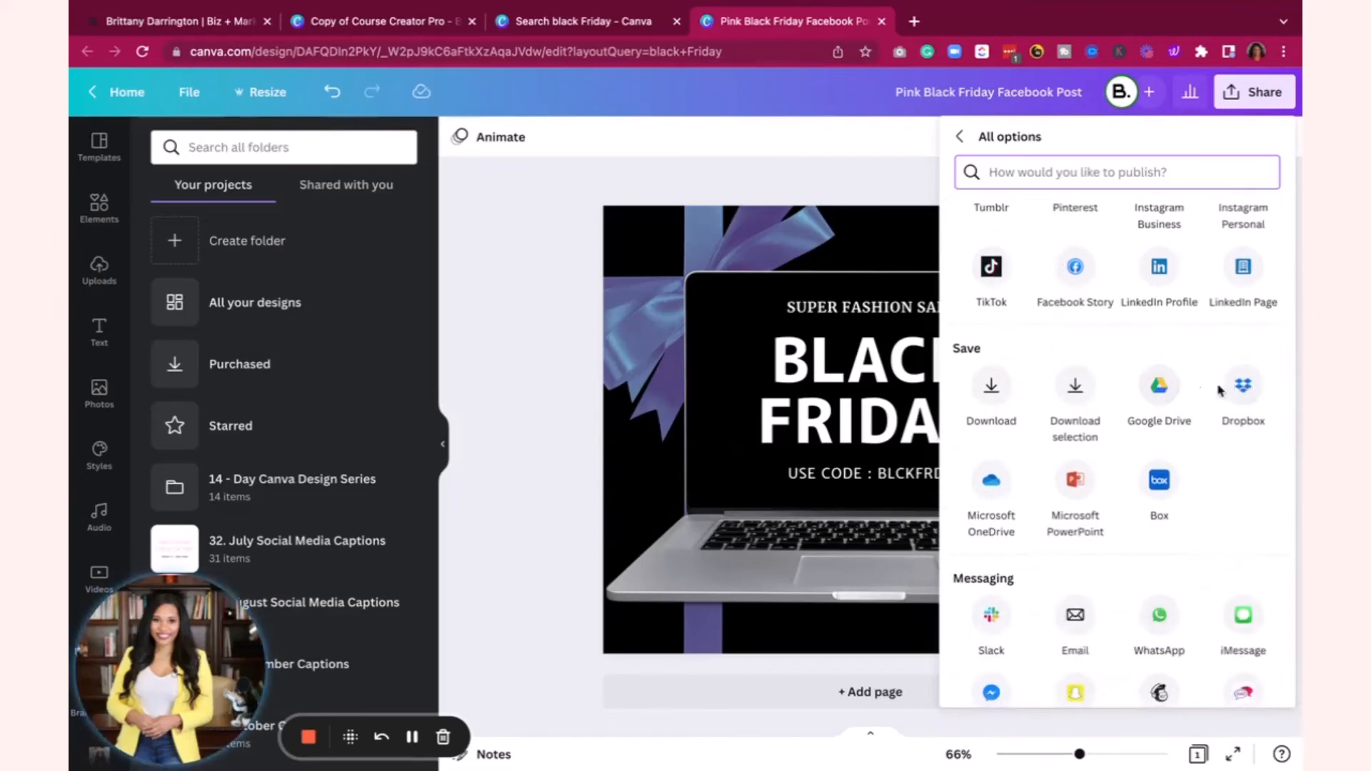
pyautogui.scroll(-1, 973, 529)
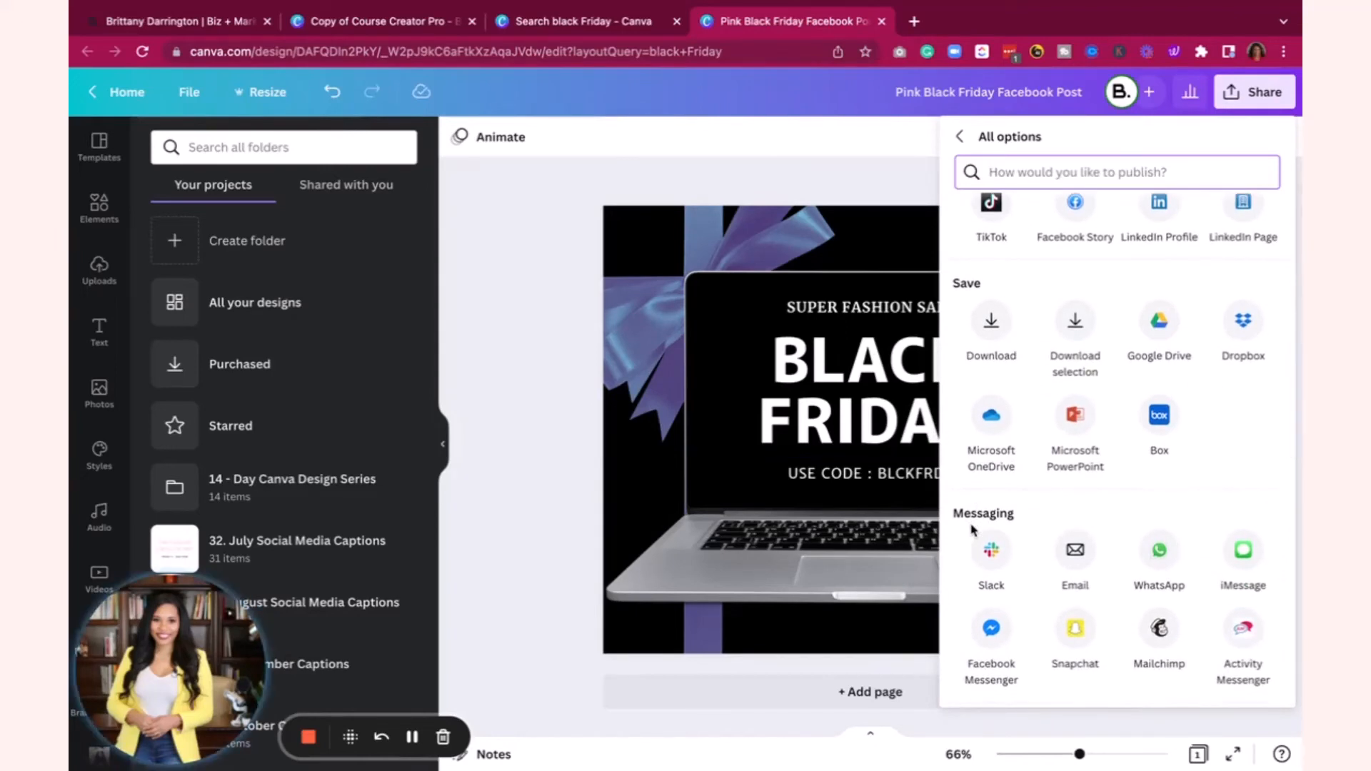
pyautogui.scroll(-2, 1064, 578)
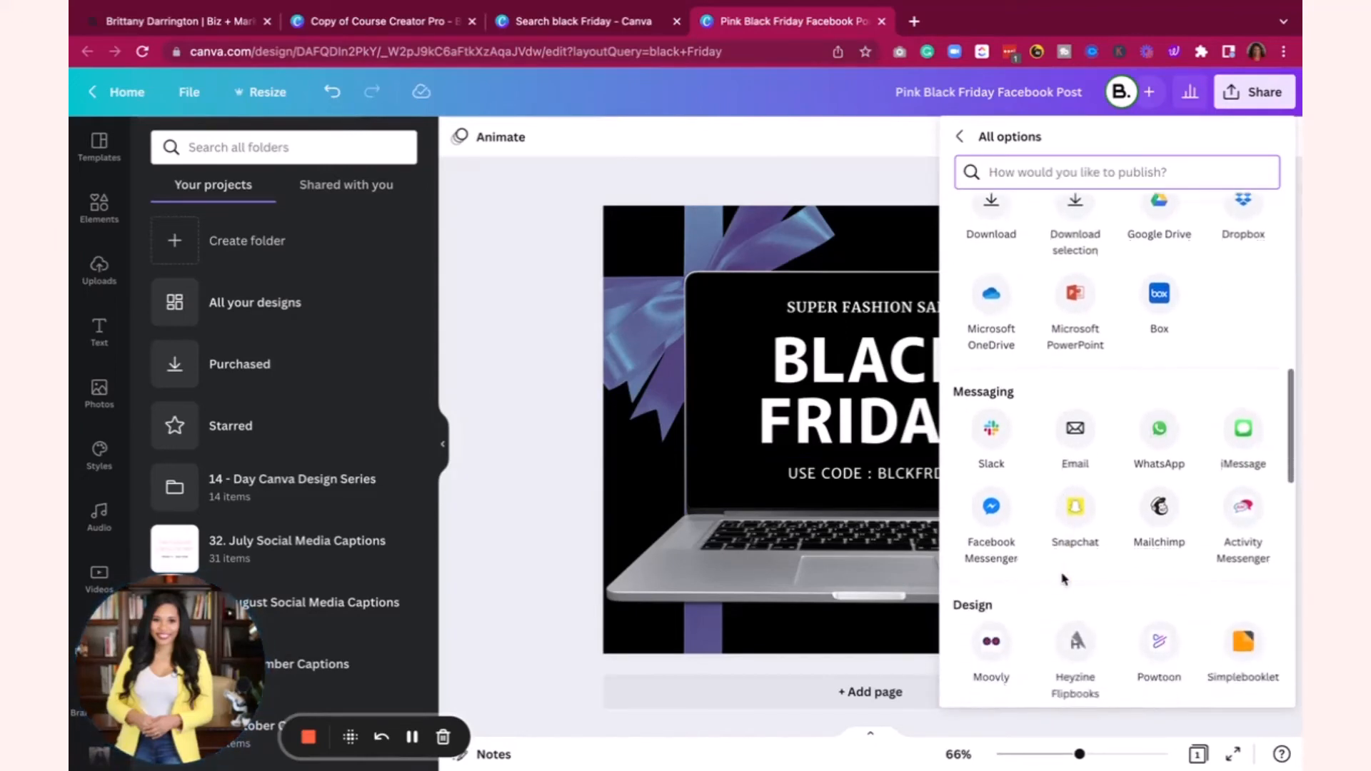
pyautogui.scroll(-1, 1063, 579)
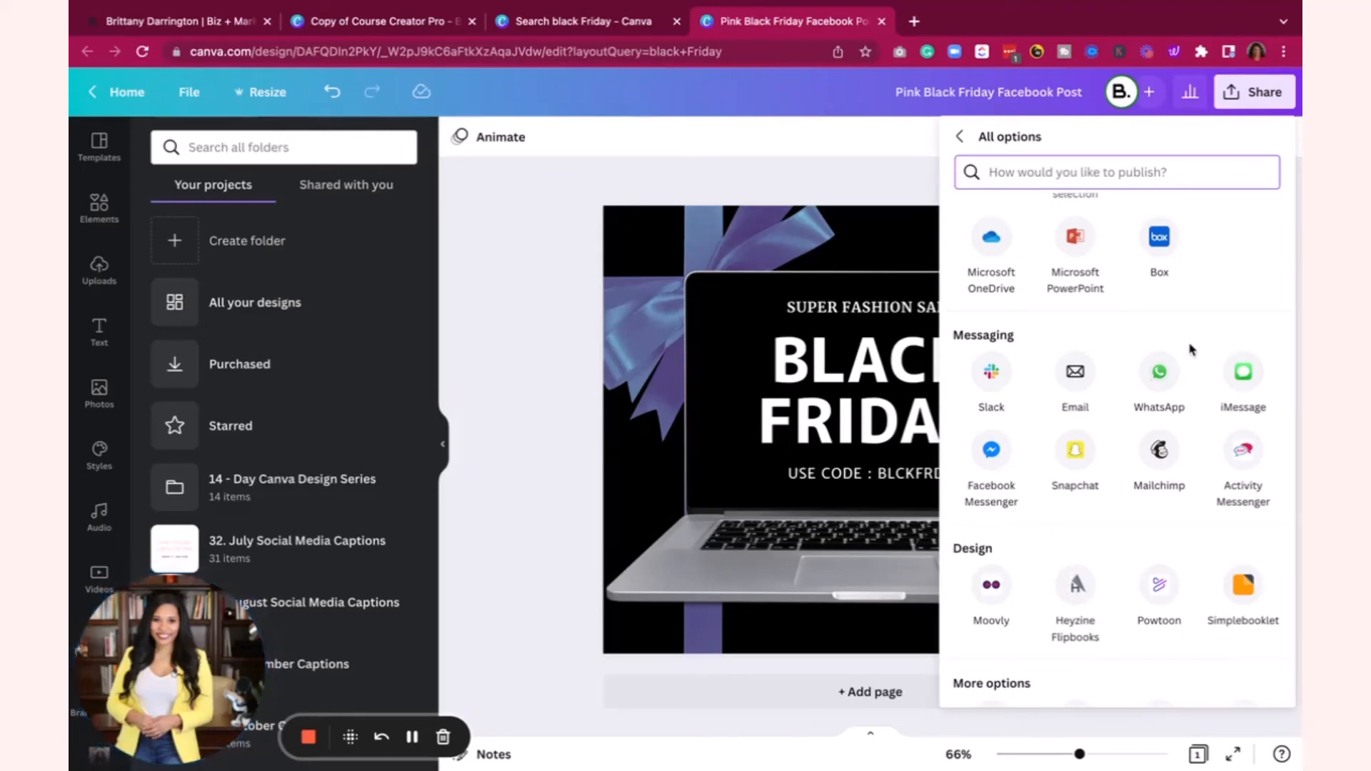
pyautogui.scroll(-5, 1191, 349)
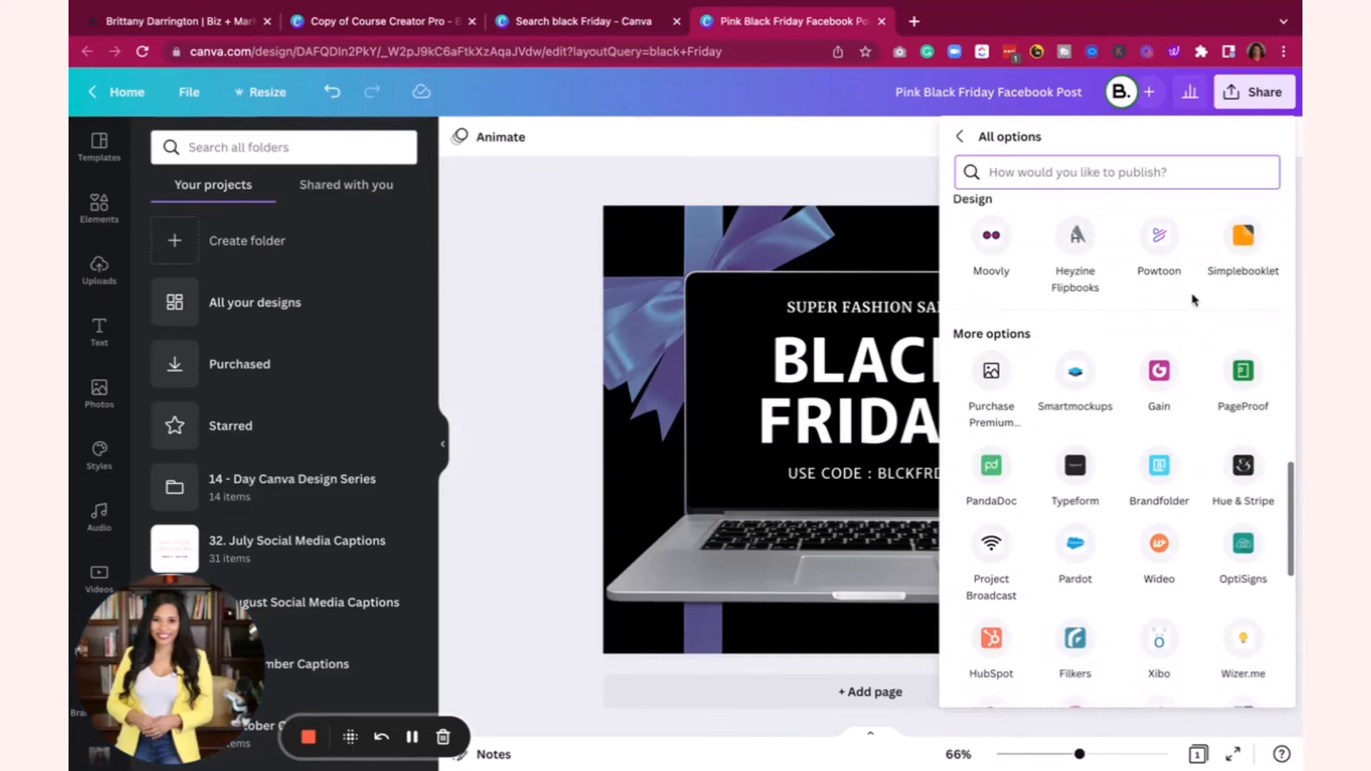
pyautogui.scroll(-10, 1123, 505)
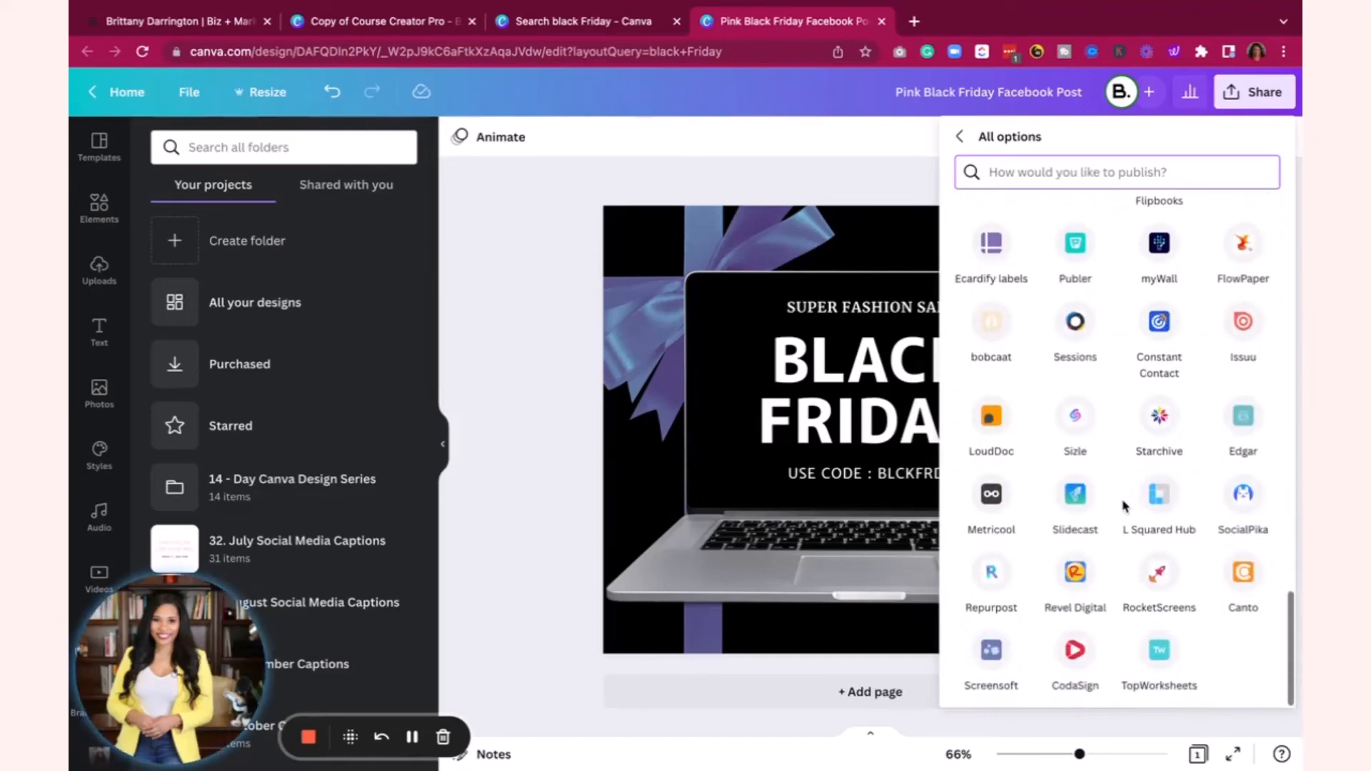
pyautogui.scroll(15, 1123, 503)
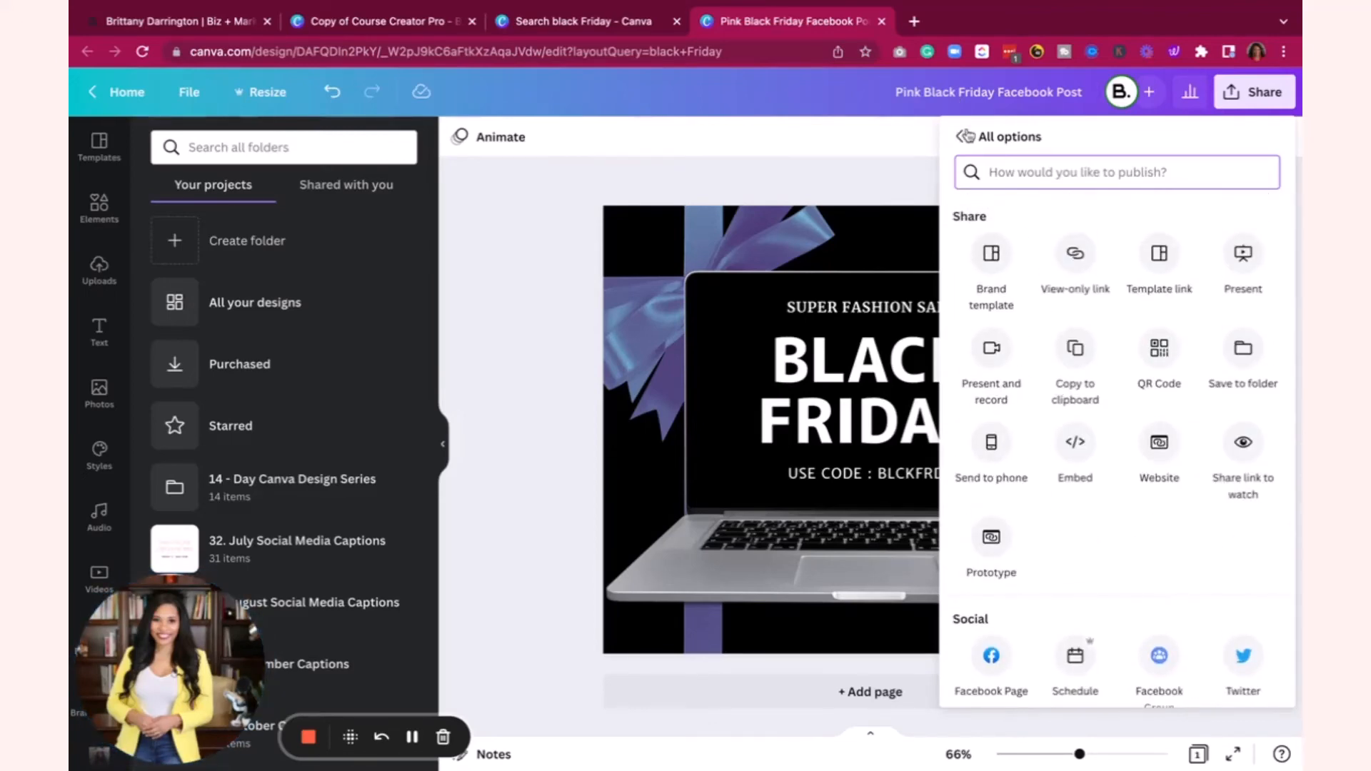
pyautogui.click(990, 139)
pyautogui.click(959, 138)
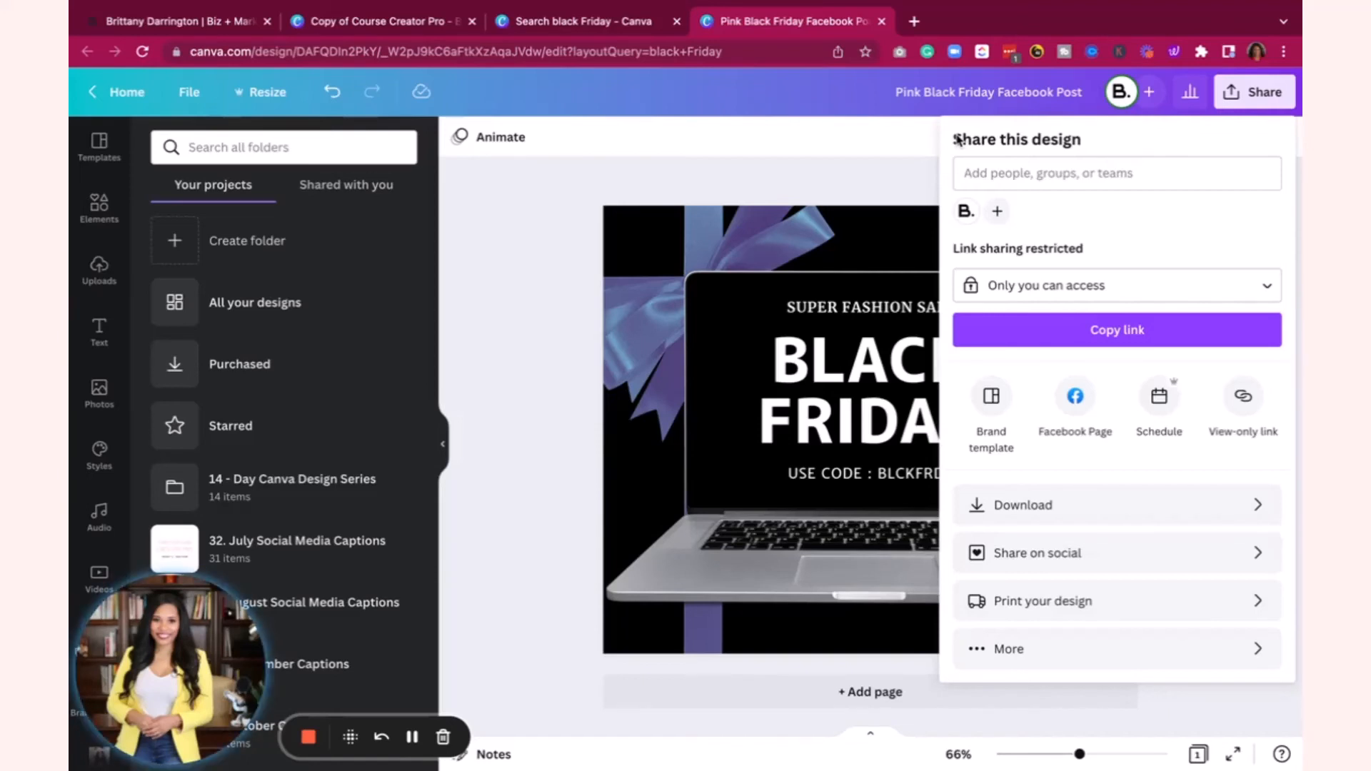
pyautogui.click(841, 190)
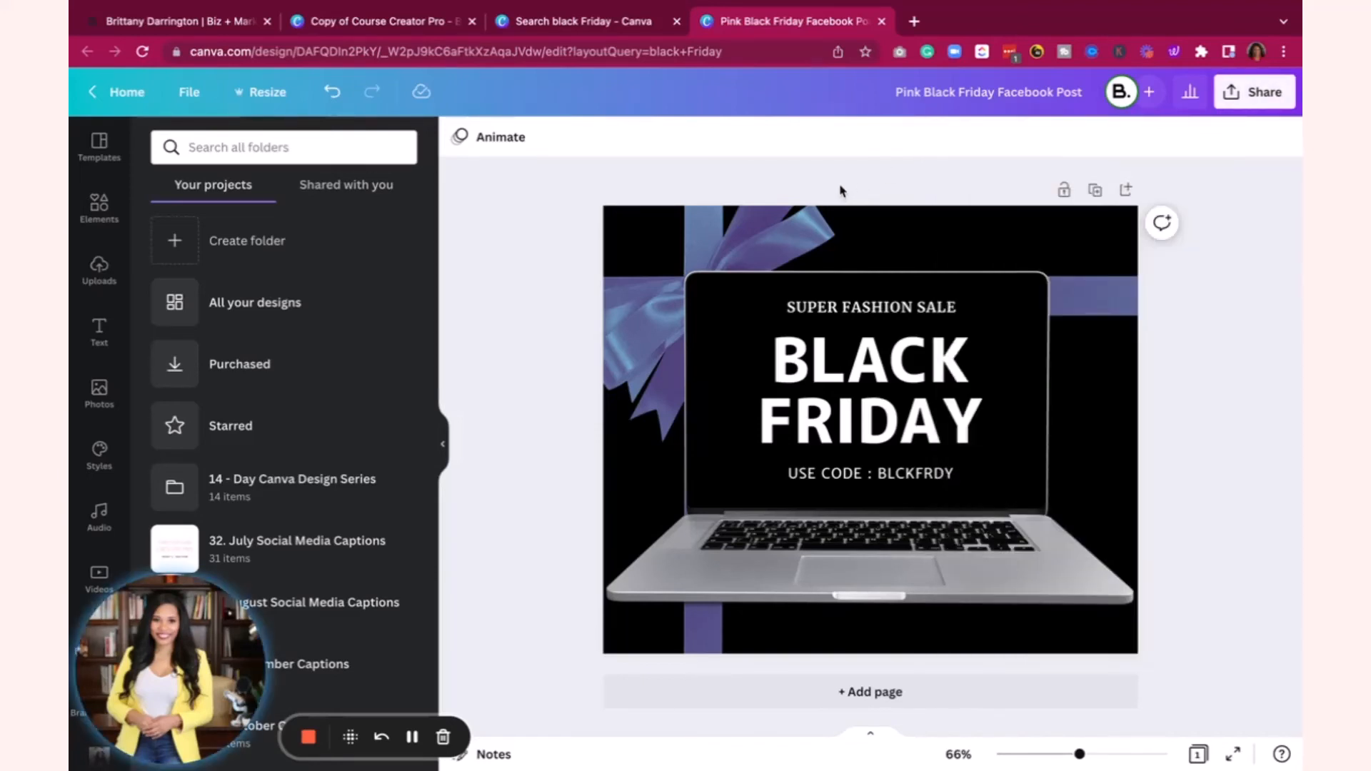